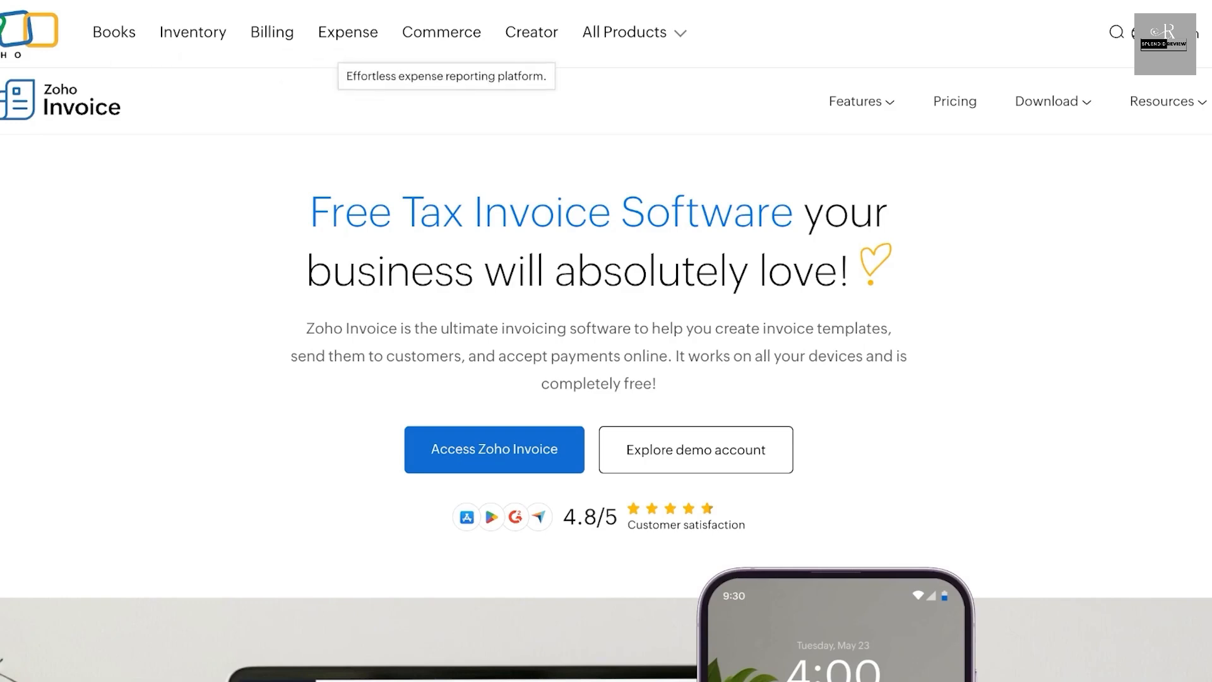
- Examine the Zoho Invoice product page, covering the invoicing overview, supported devices, feature list and invoice templates
mouse_move(634, 33)
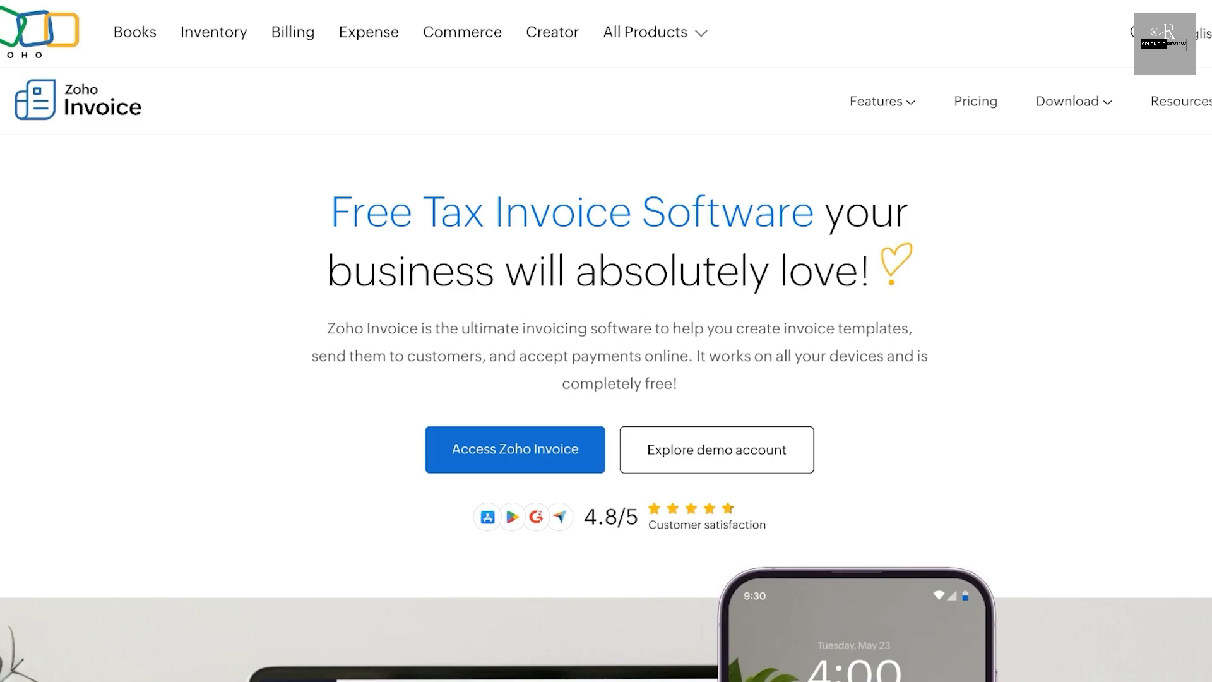
scroll(607, 341, "down", 1)
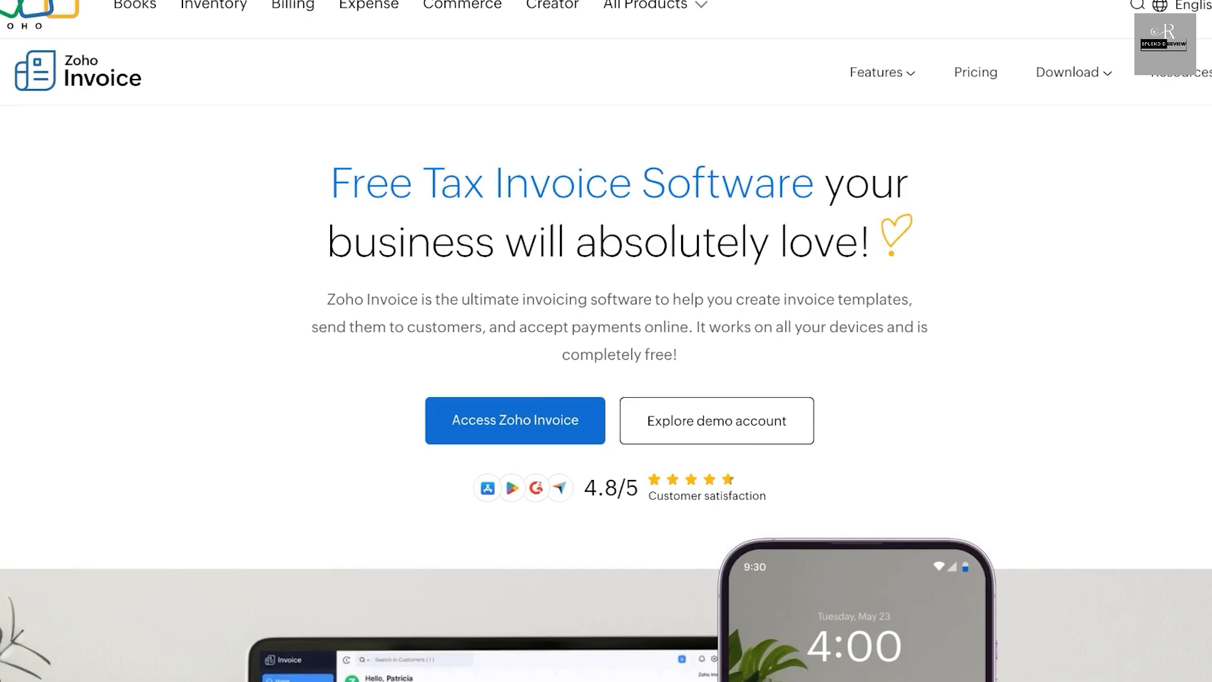
scroll(606, 341, "down", 1)
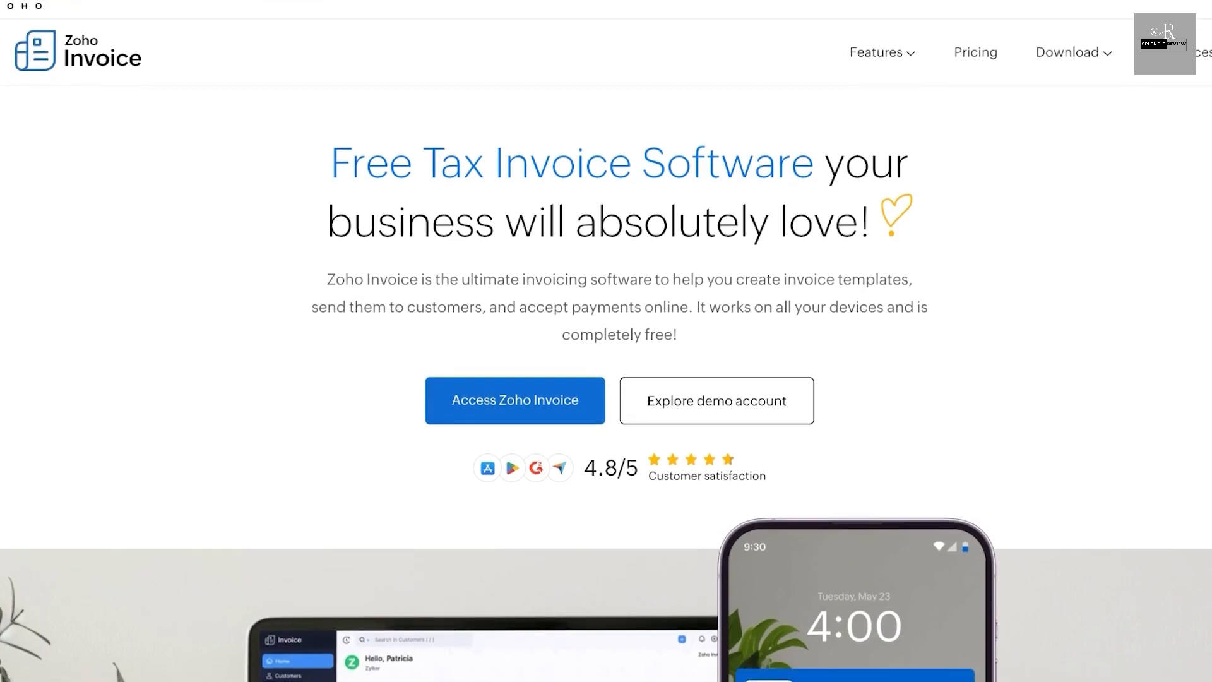
scroll(606, 341, "down", 1)
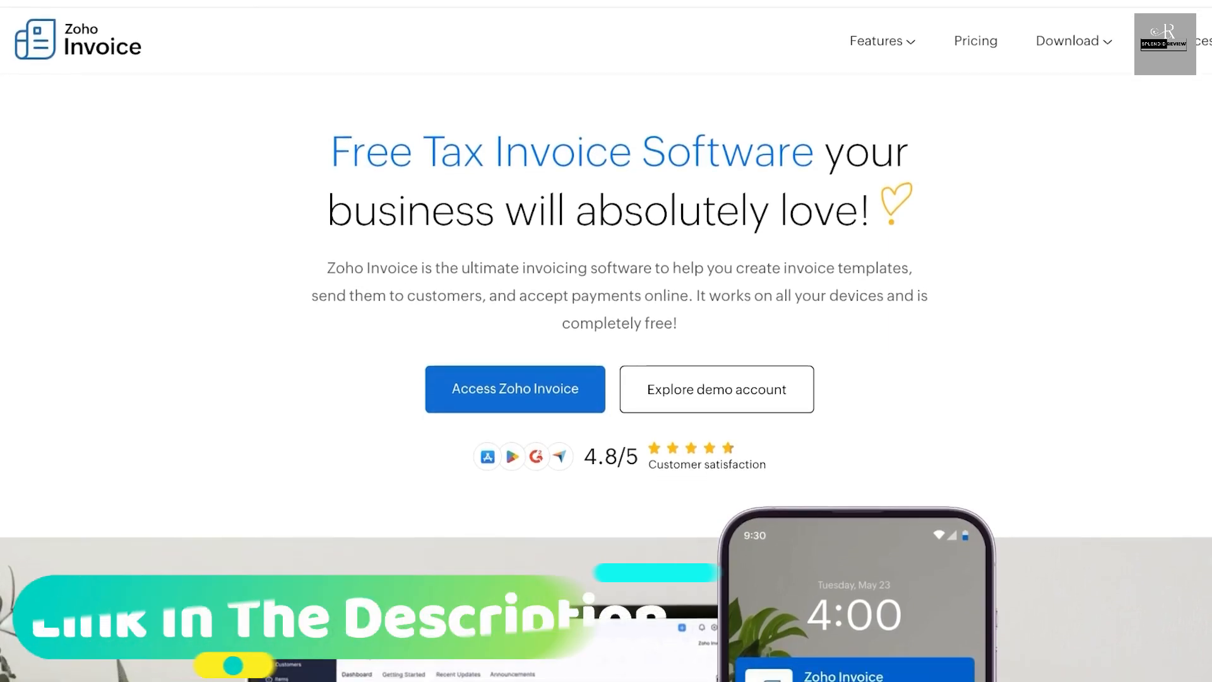
scroll(607, 341, "down", 1)
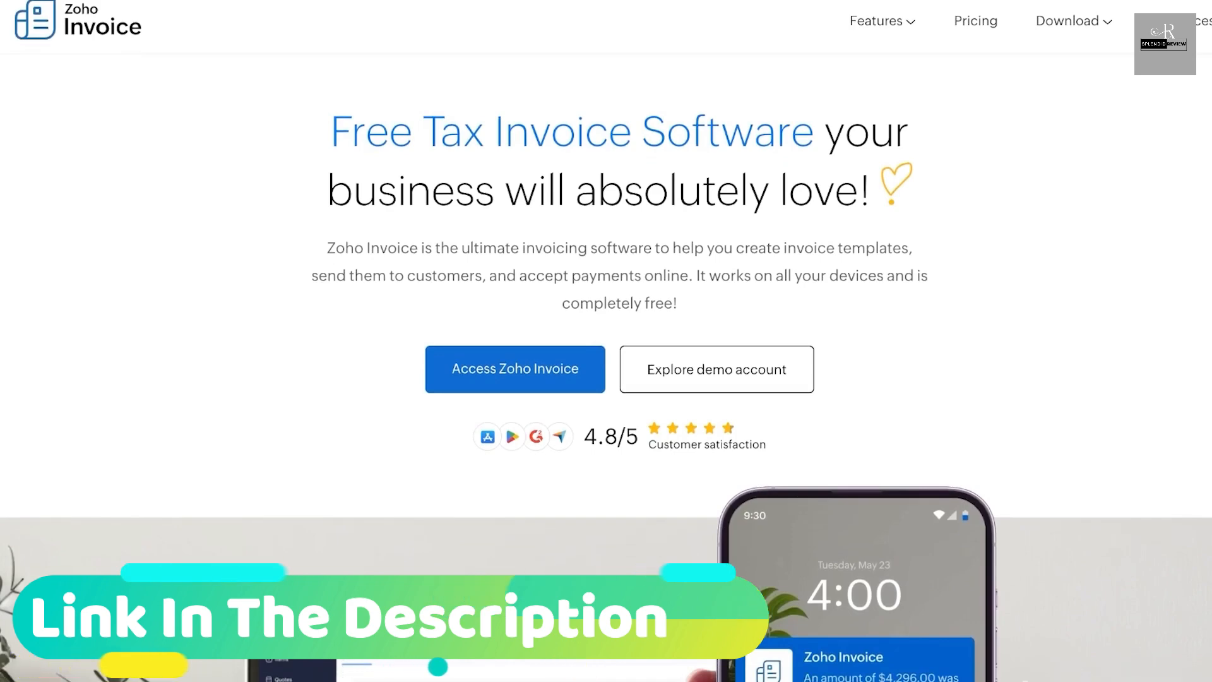
scroll(606, 341, "down", 1)
scroll(606, 341, "down", 3)
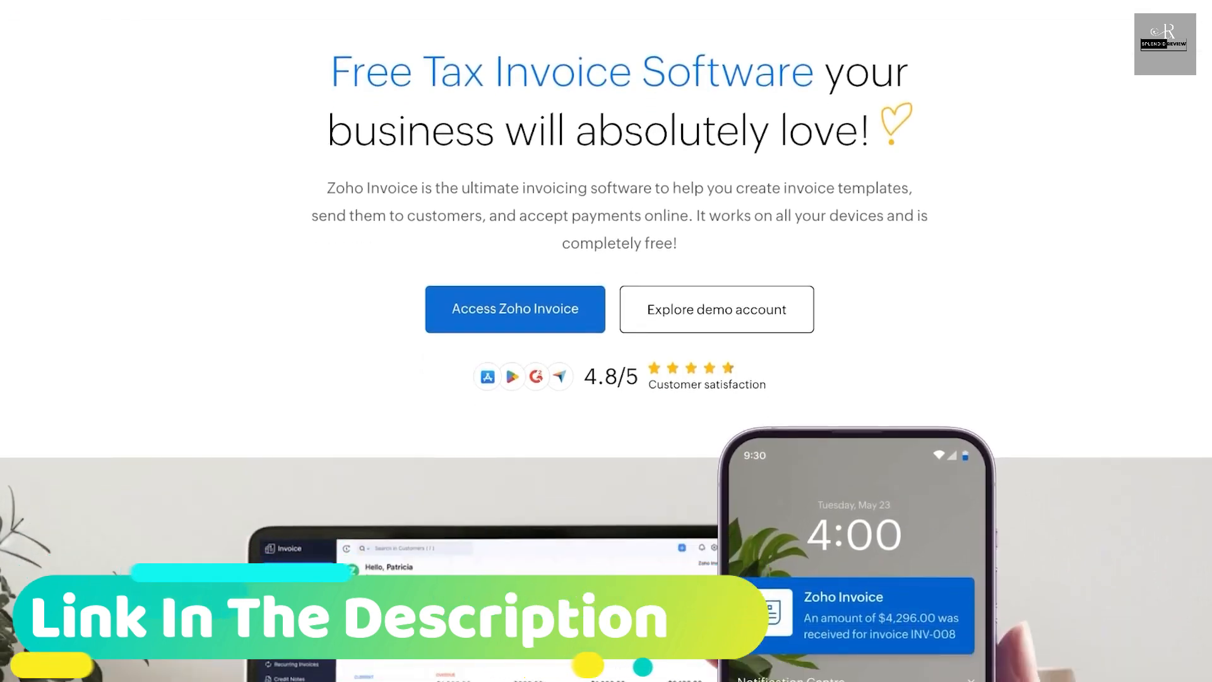
scroll(606, 341, "down", 10)
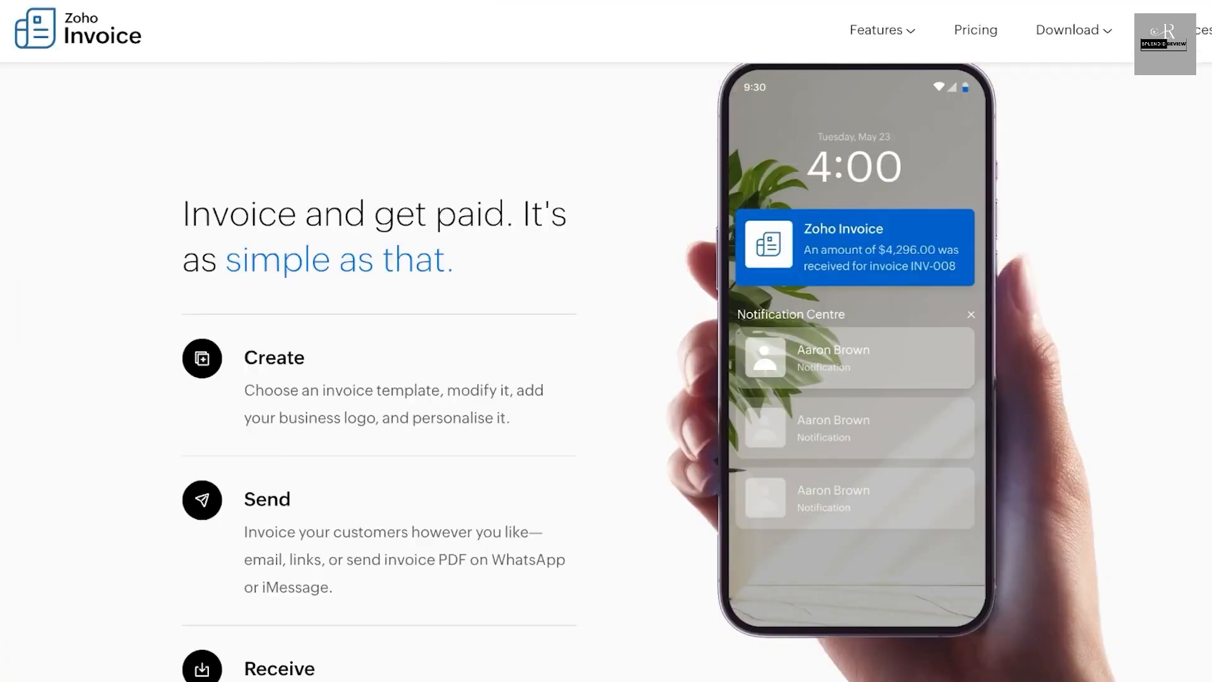
scroll(379, 341, "down", 2)
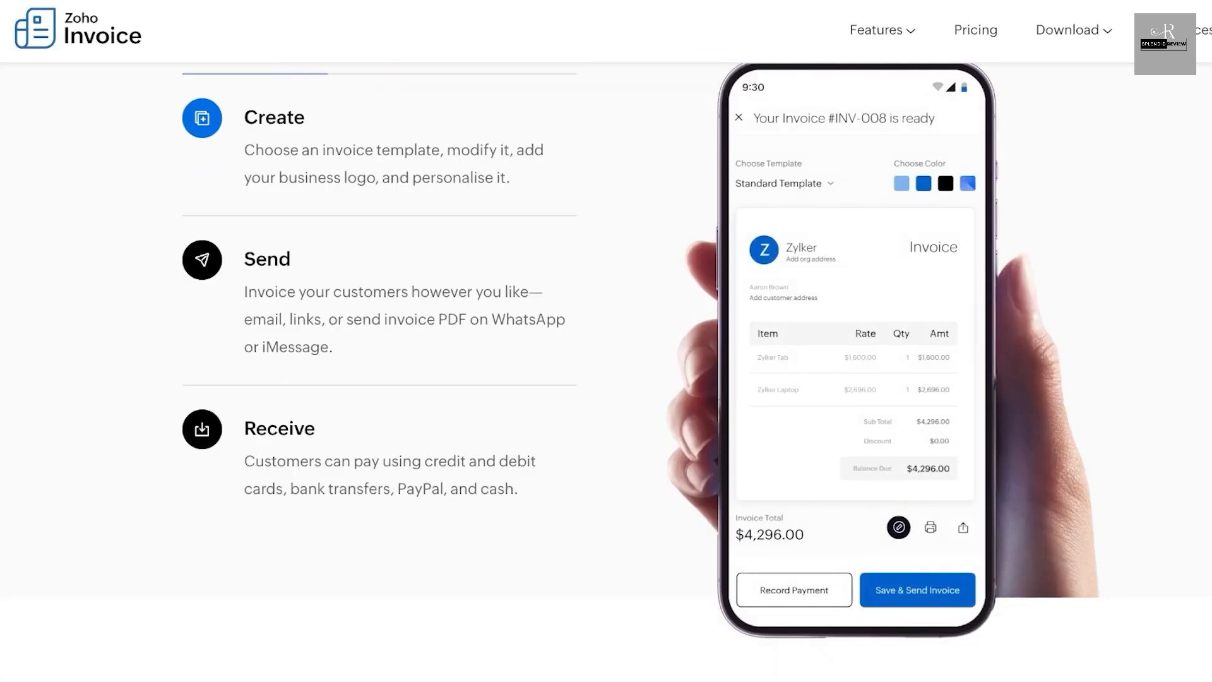
scroll(606, 341, "down", 4)
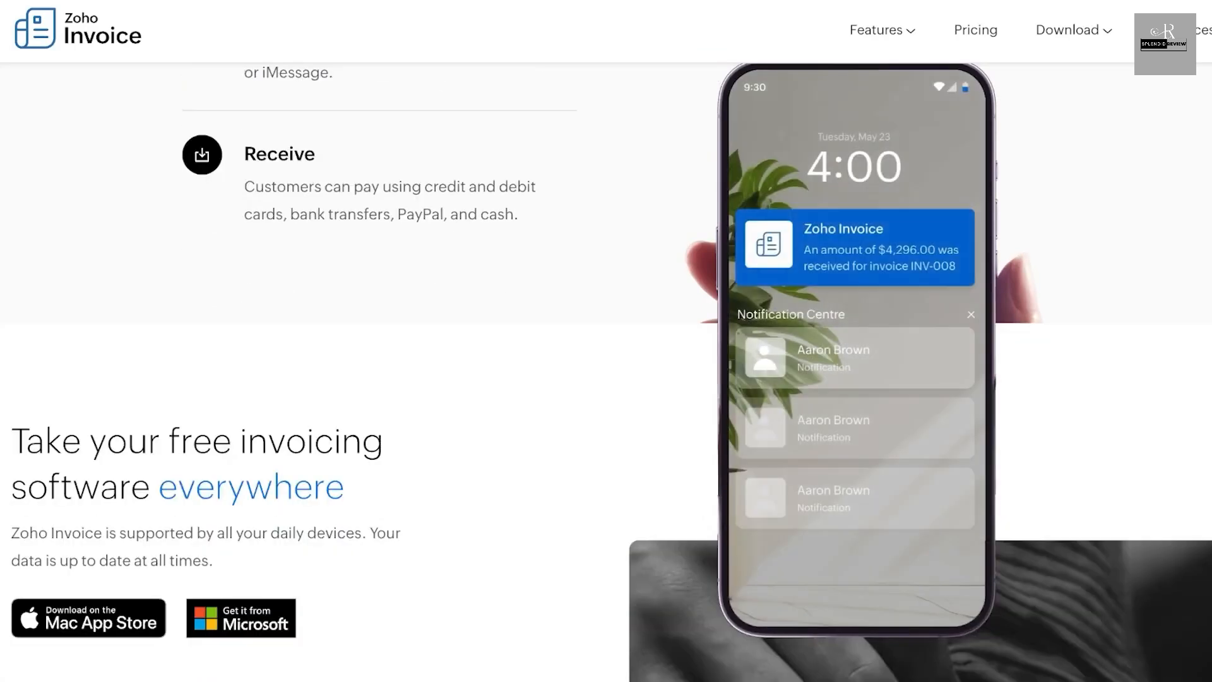
scroll(607, 341, "down", 4)
scroll(606, 341, "down", 10)
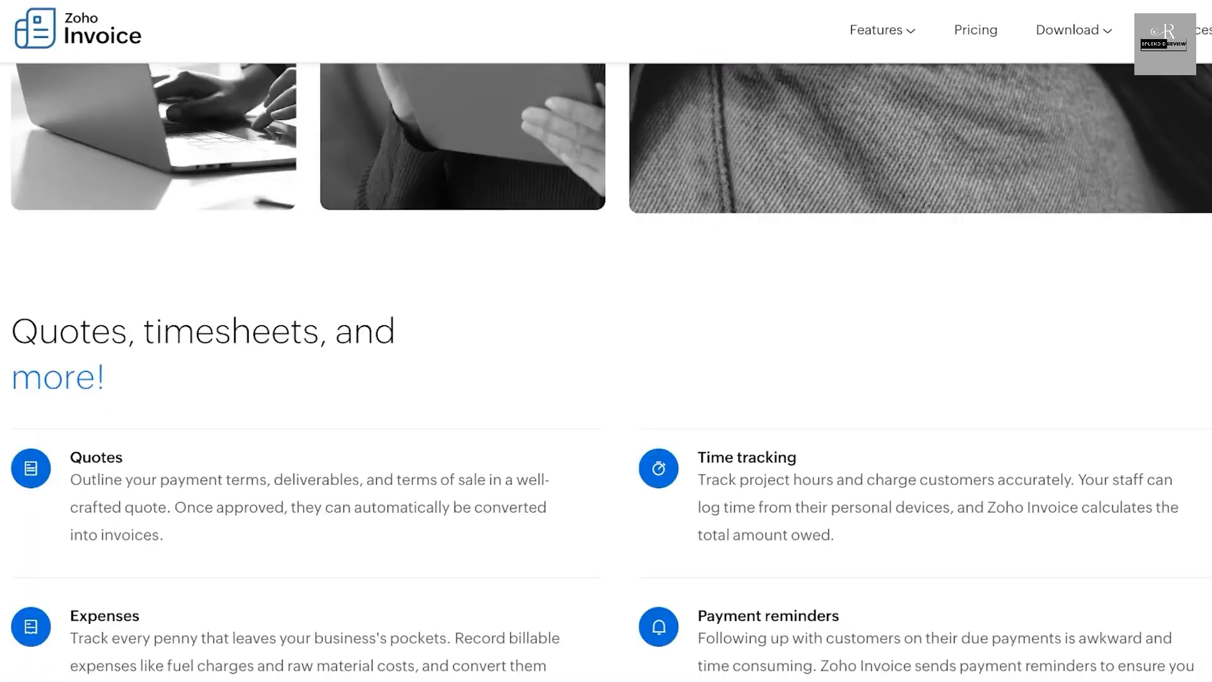
scroll(607, 341, "down", 3)
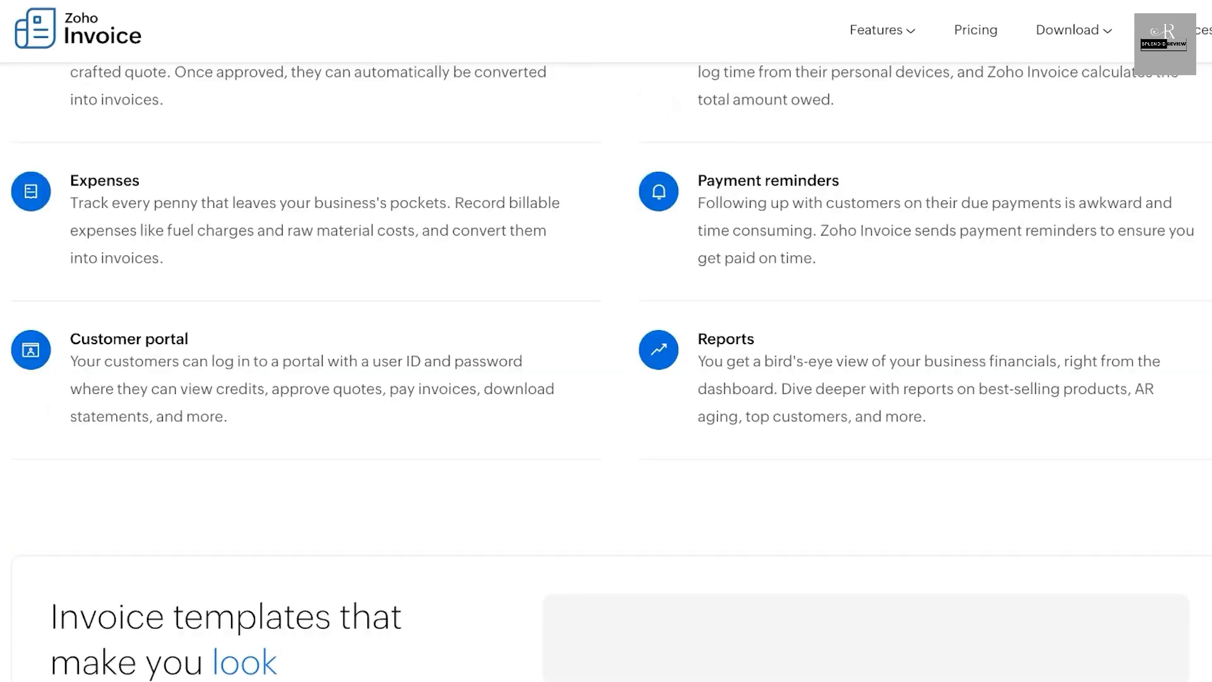
right_click(976, 30)
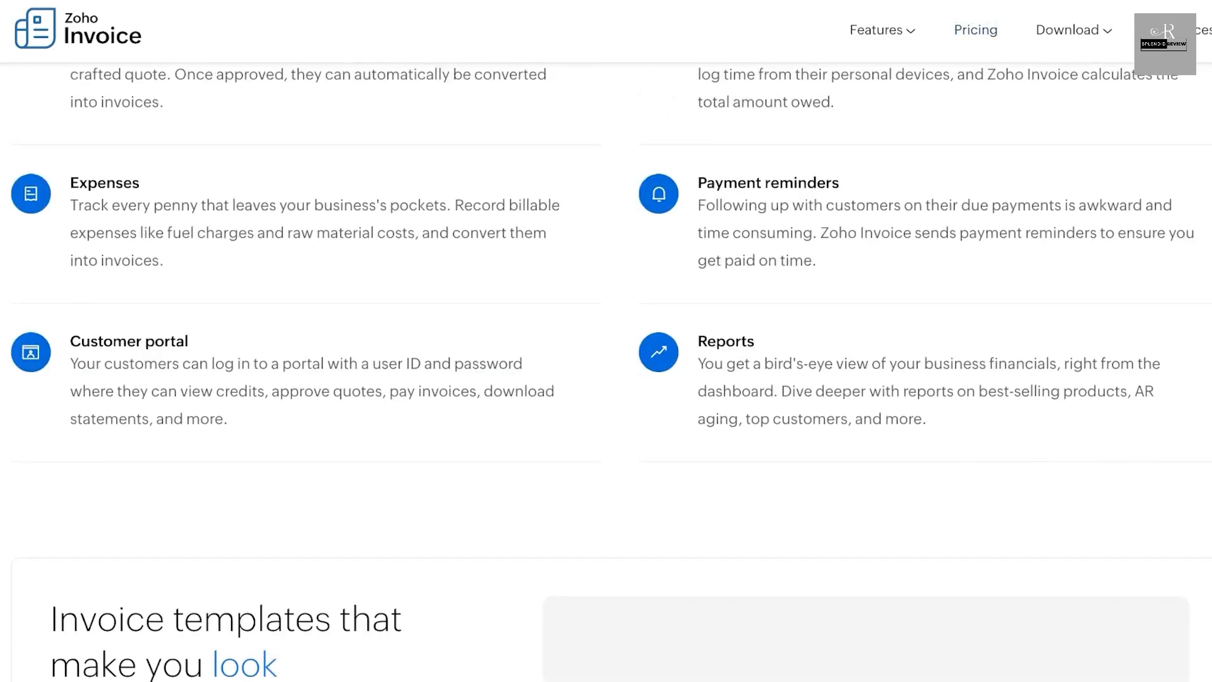
scroll(607, 373, "up", 2)
scroll(606, 373, "up", 1)
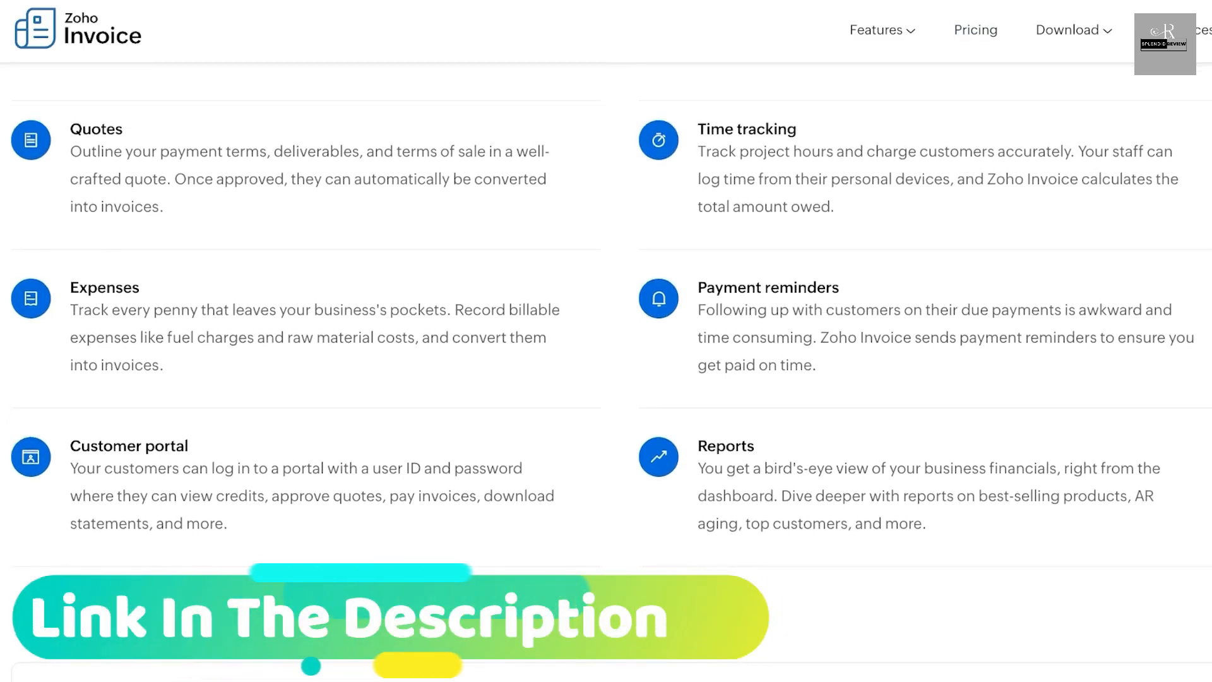
scroll(607, 372, "down", 8)
scroll(606, 373, "down", 4)
scroll(607, 373, "up", 5)
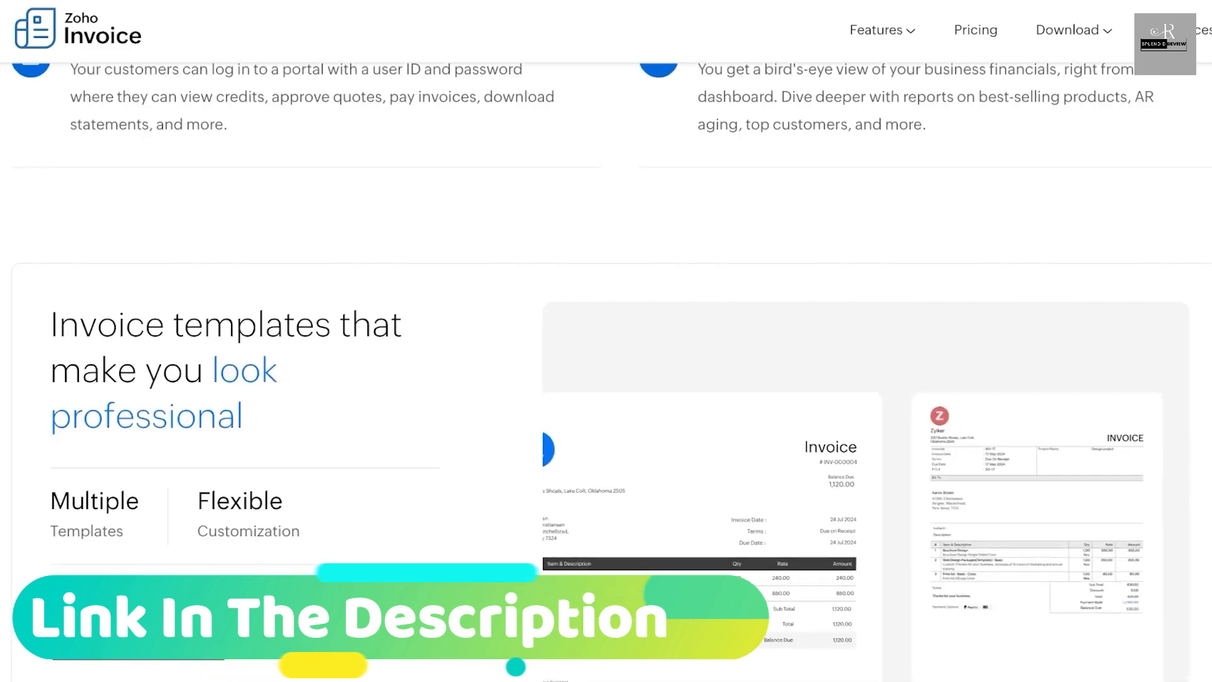
scroll(606, 373, "down", 5)
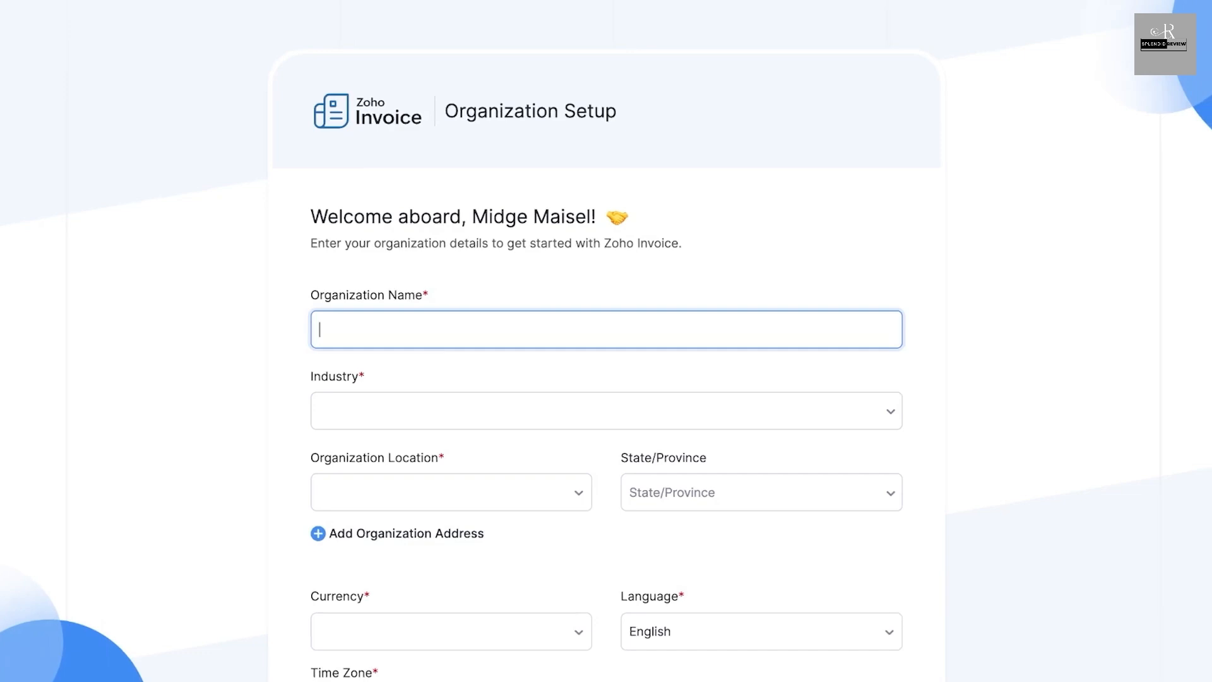
- Fill in the organization name in the organization setup form with the account holder's full name
scroll(606, 351, "down", 1)
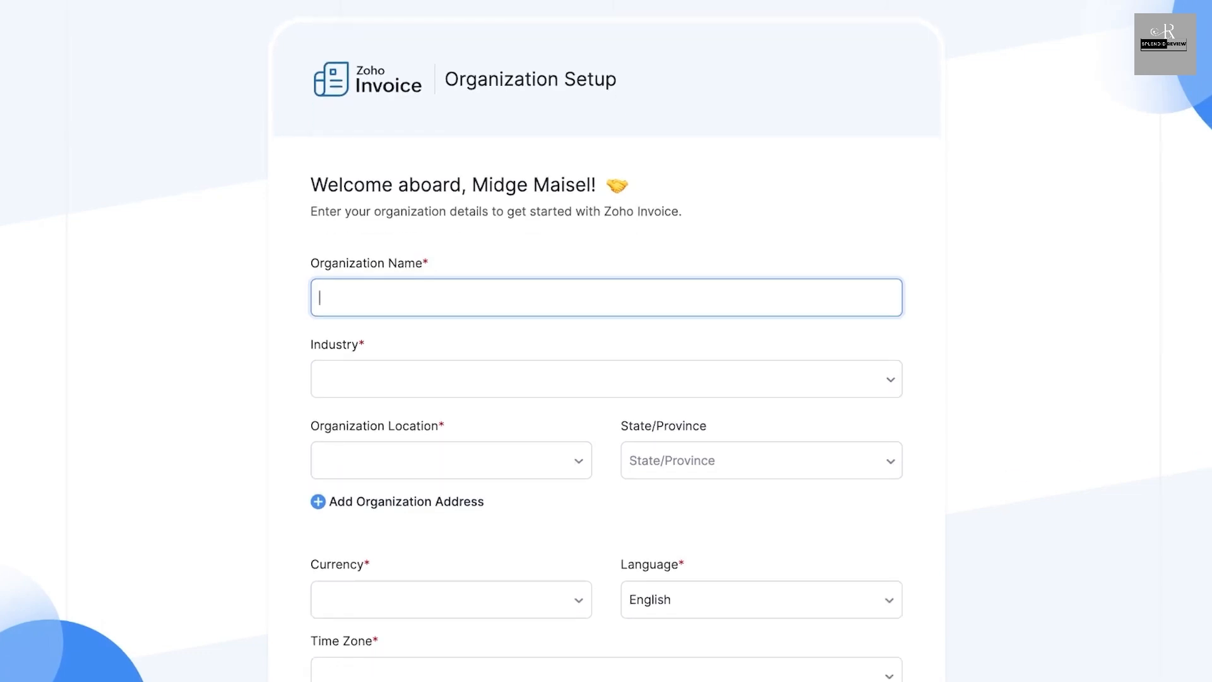
key("Tab")
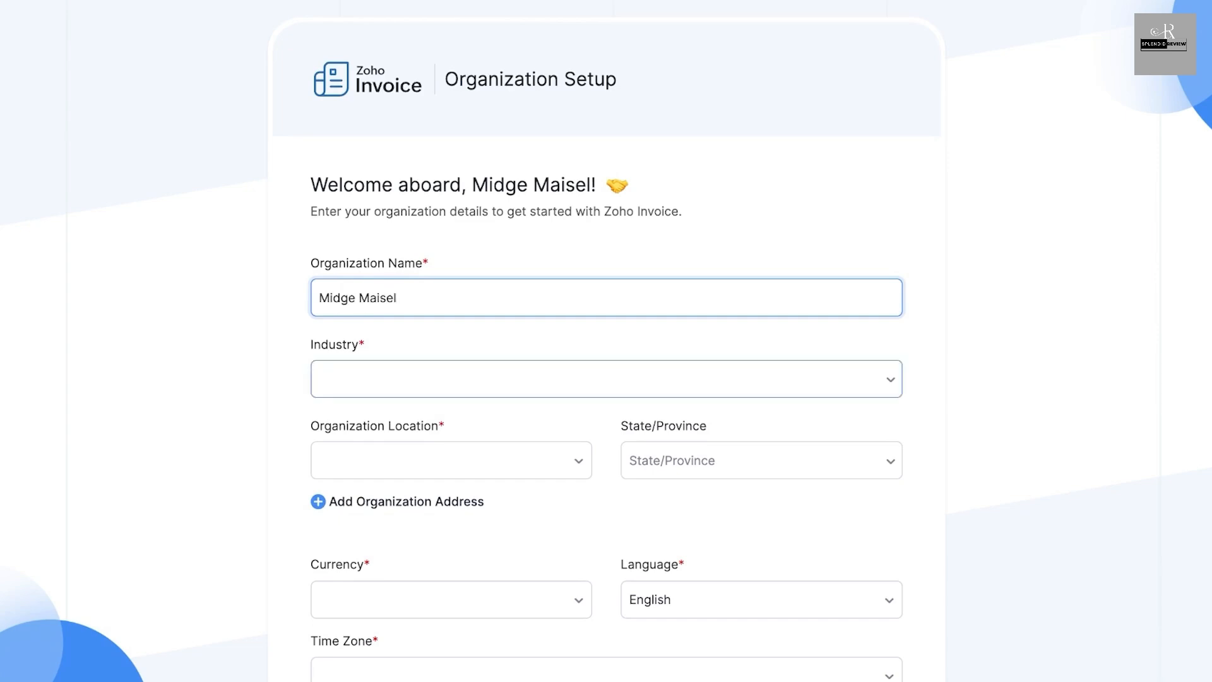
- Set the organization's industry to Retail (E-Commerce and Offline)
type("Ret")
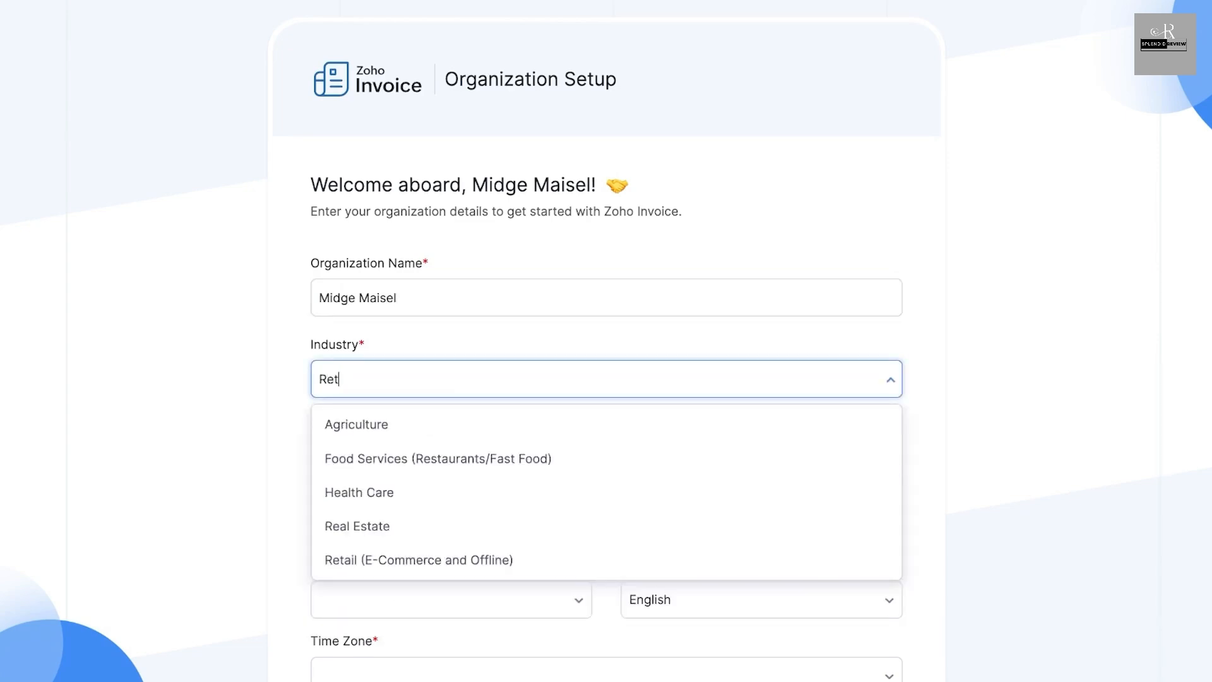
type("a")
left_click(607, 379)
left_click(606, 379)
type("il")
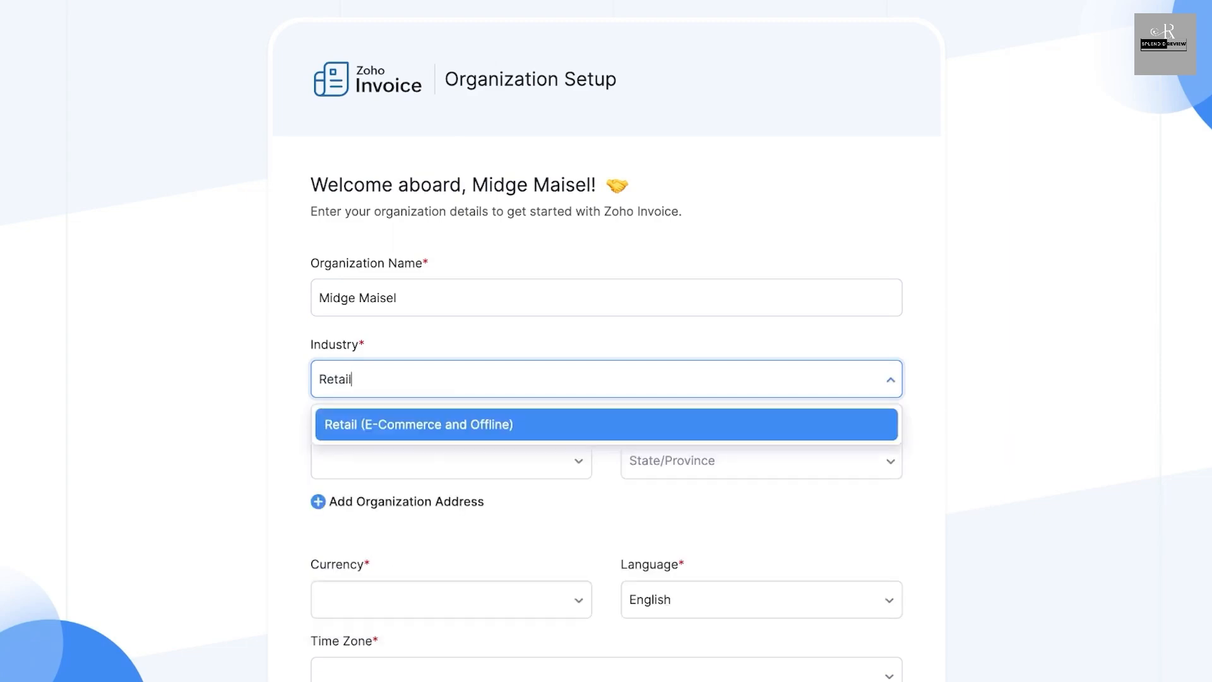
key("Return")
- Set the organization location to Pakistan
key("Tab")
key("Down")
key("Down")
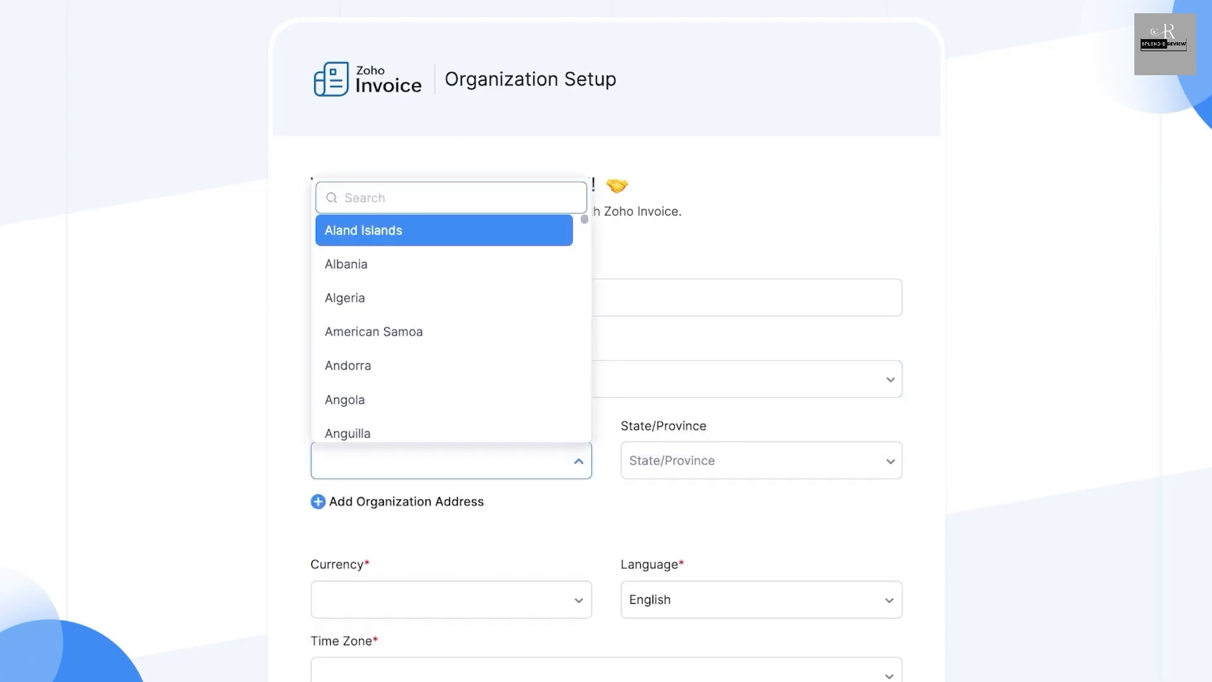
type("Paki")
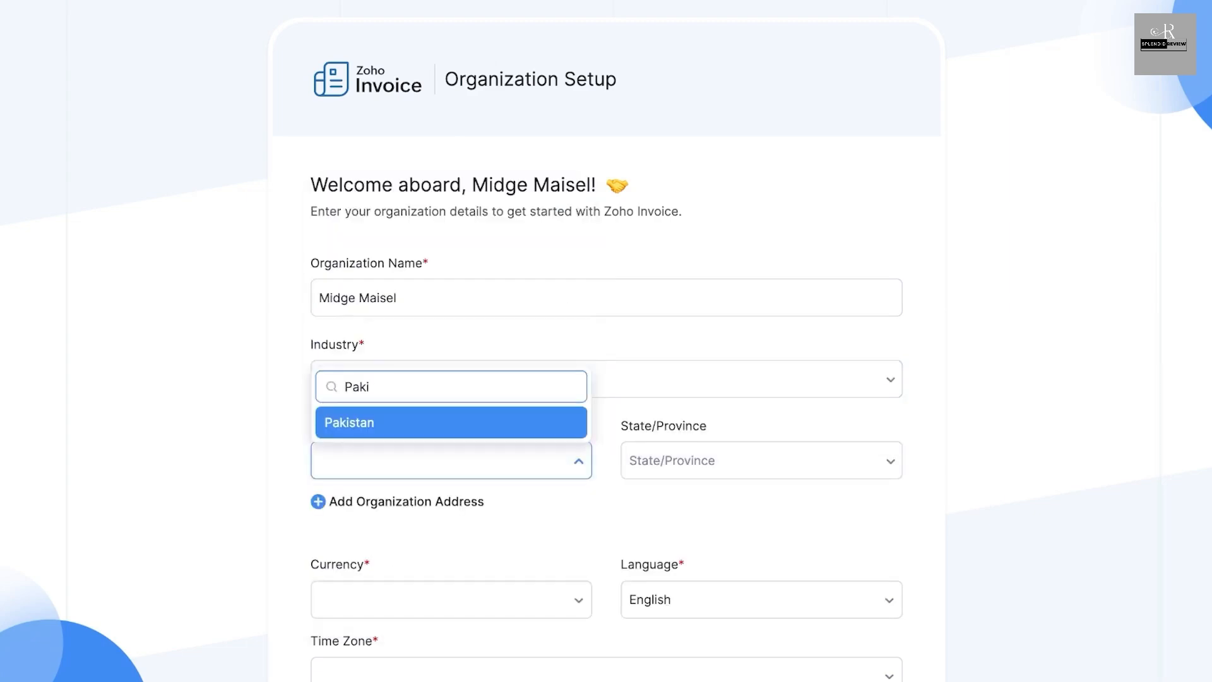
key("Return")
key("Tab")
key("Down")
key("Down")
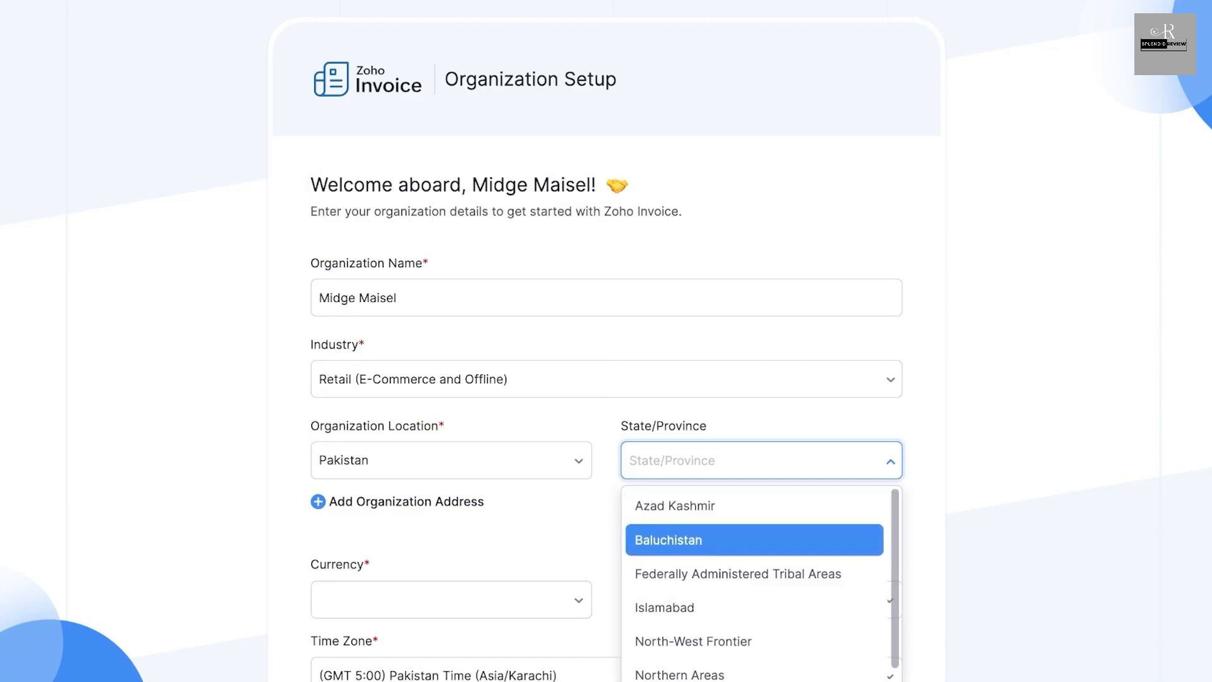
- Leave the state/province blank and set the organization's currency to USD - United States Dollar
key("Down")
key("Down")
key("Tab")
key("Down")
key("Down")
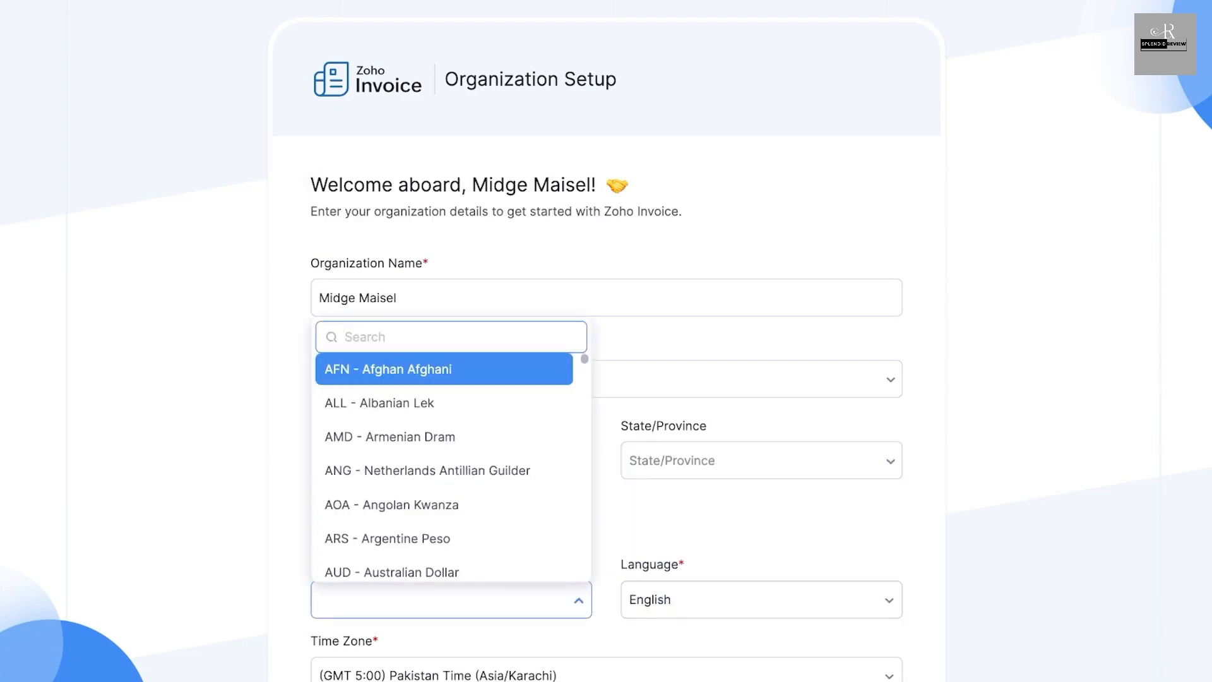
type("US")
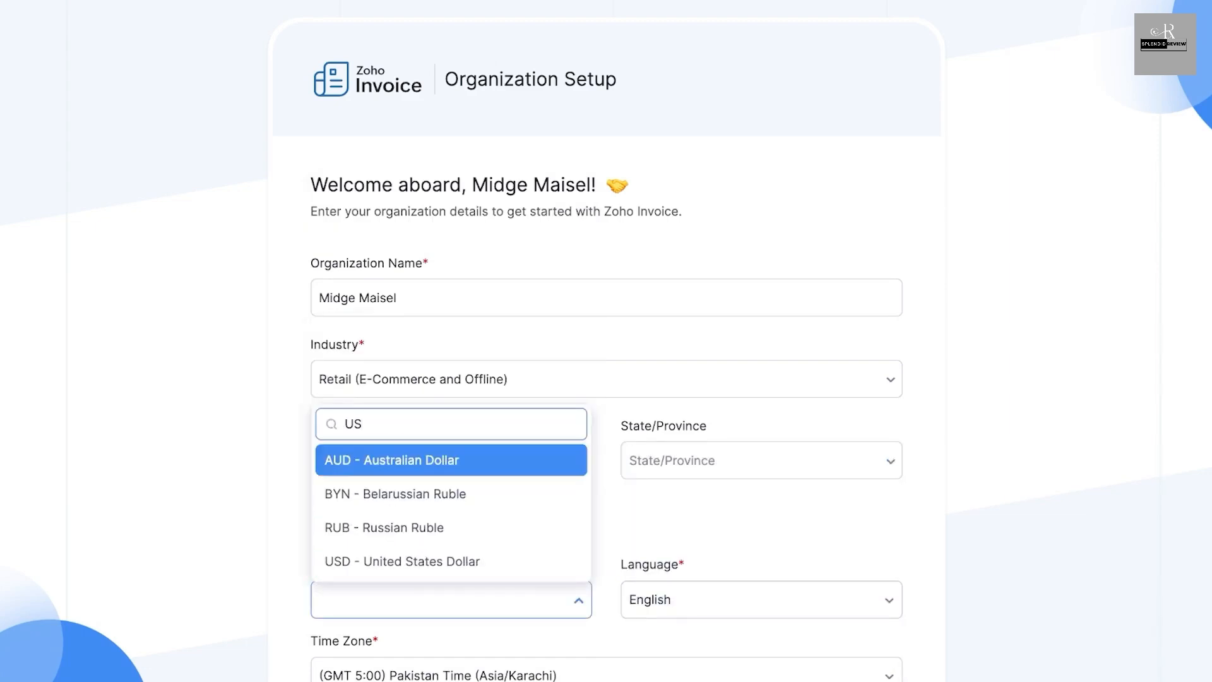
key("Down")
key("Down")
key("Down")
key("Return")
- Submit the organization setup form to get started with the new organization
scroll(607, 341, "down", 3)
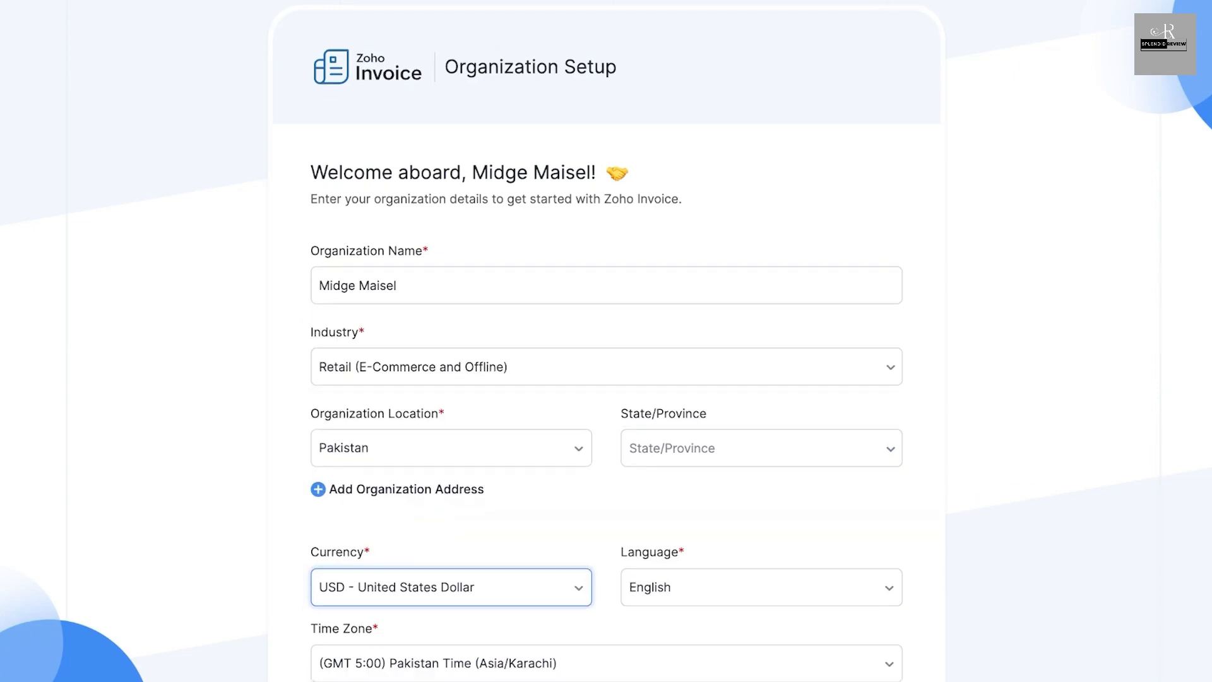
scroll(606, 341, "down", 4)
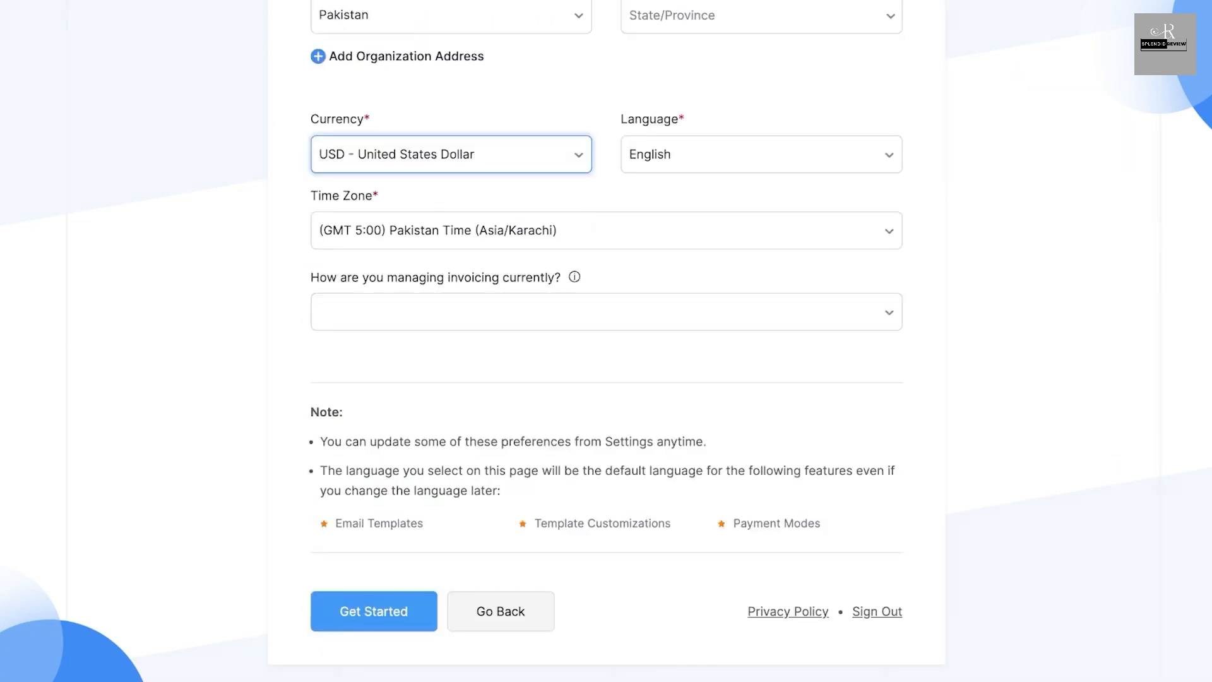
left_click(374, 611)
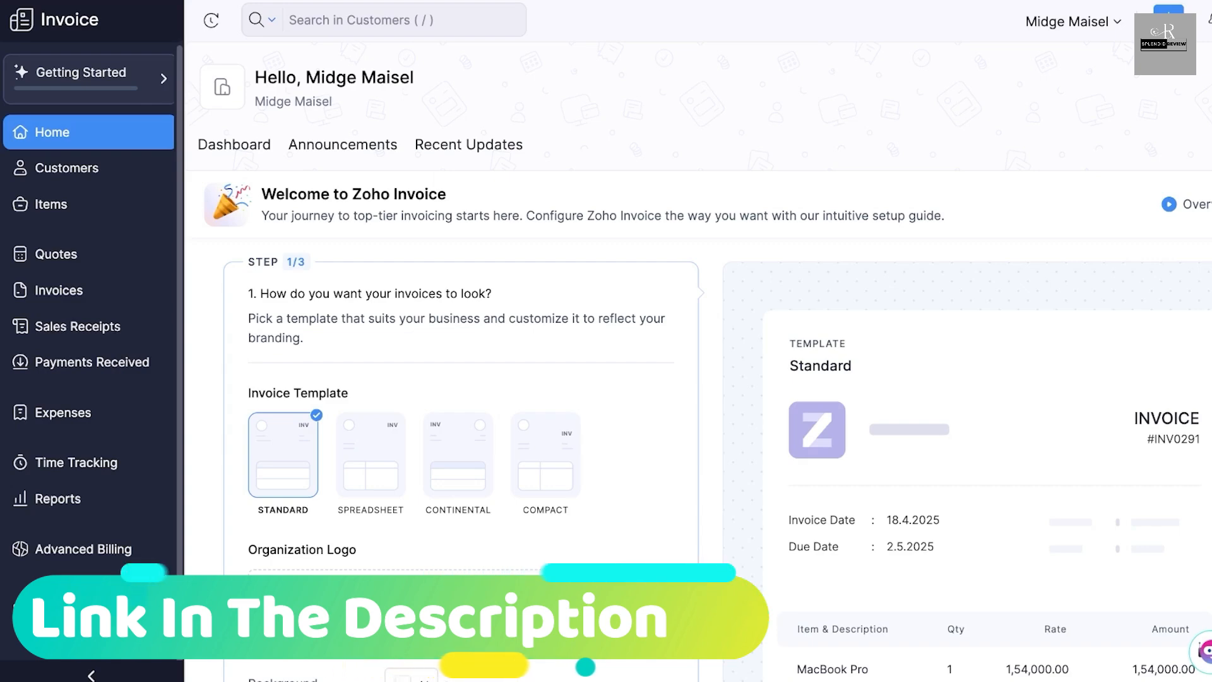
scroll(695, 379, "down", 2)
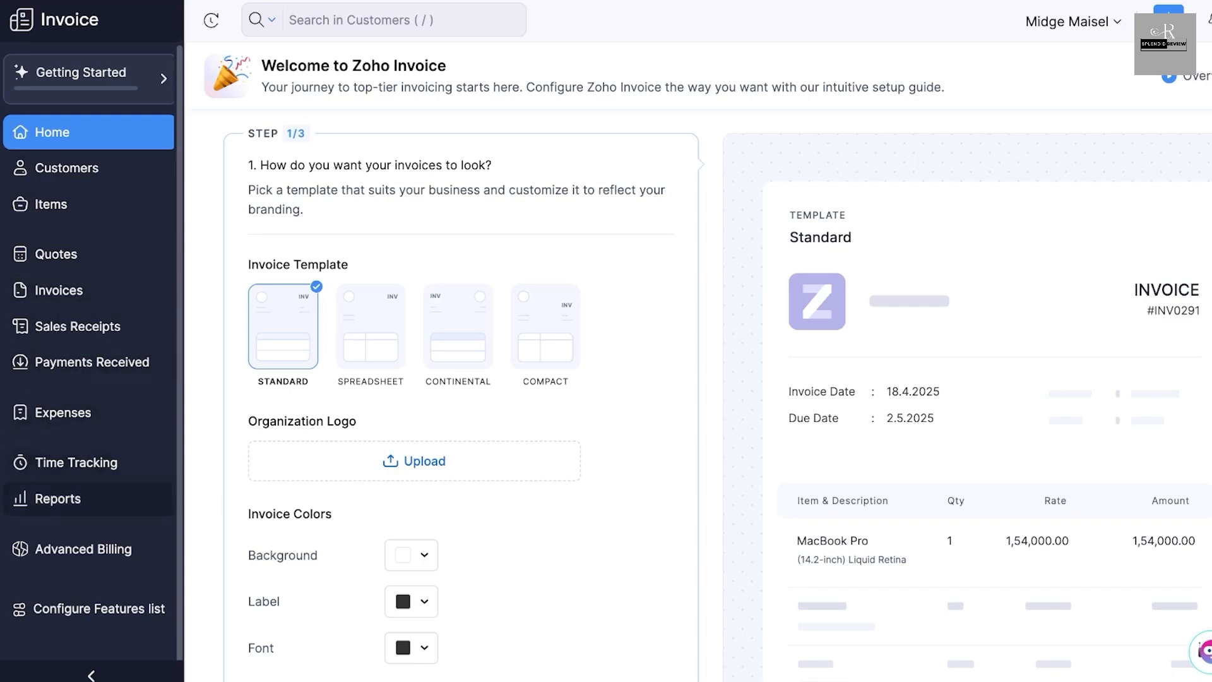
scroll(89, 499, "down", 1)
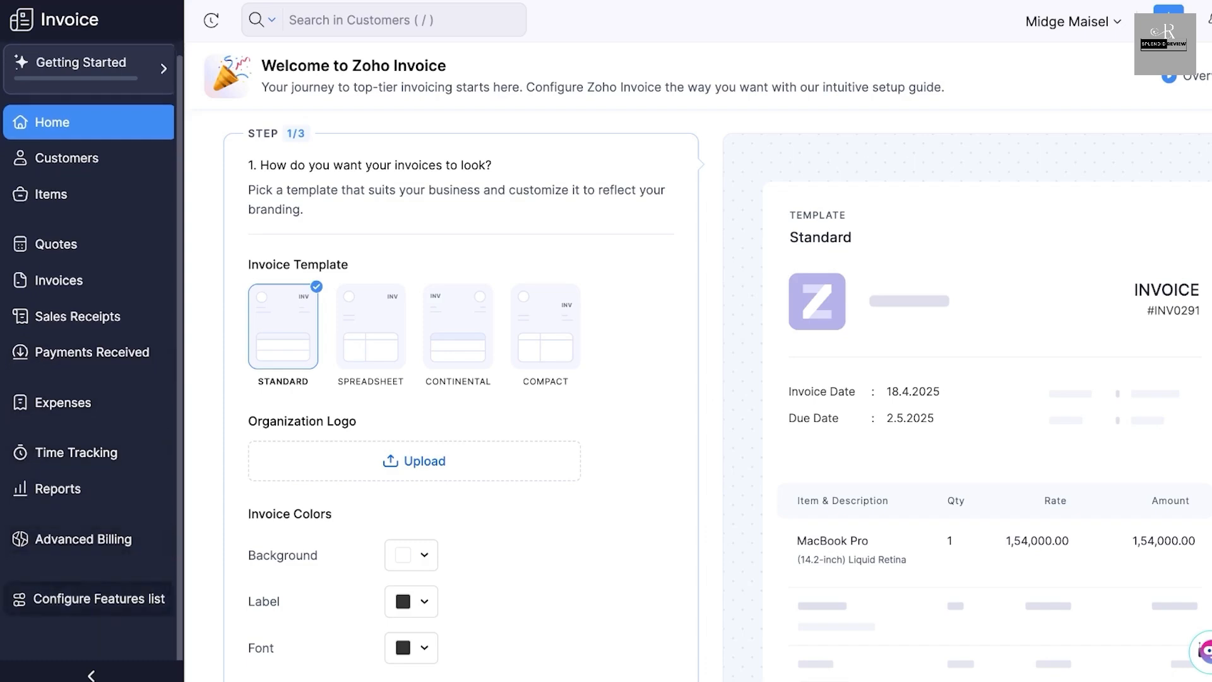
left_click(99, 599)
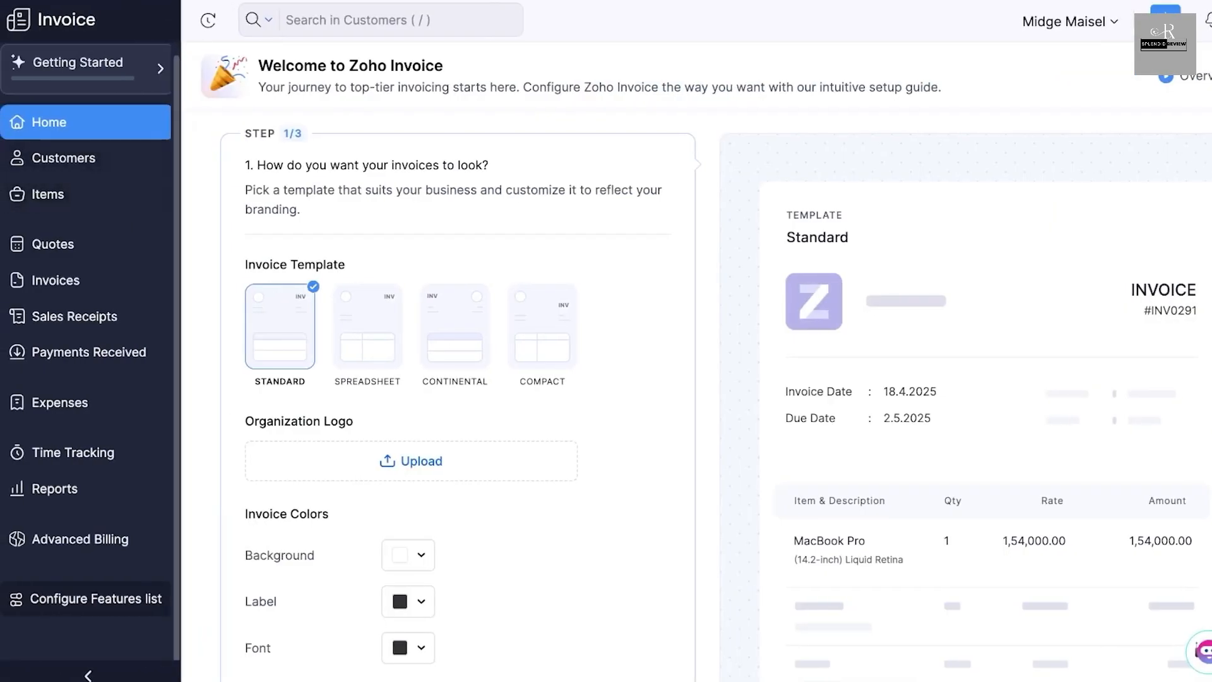
- Save the invoice appearance step with the Standard template, organization logo and default colors, and proceed to the payment setup
scroll(695, 379, "down", 2)
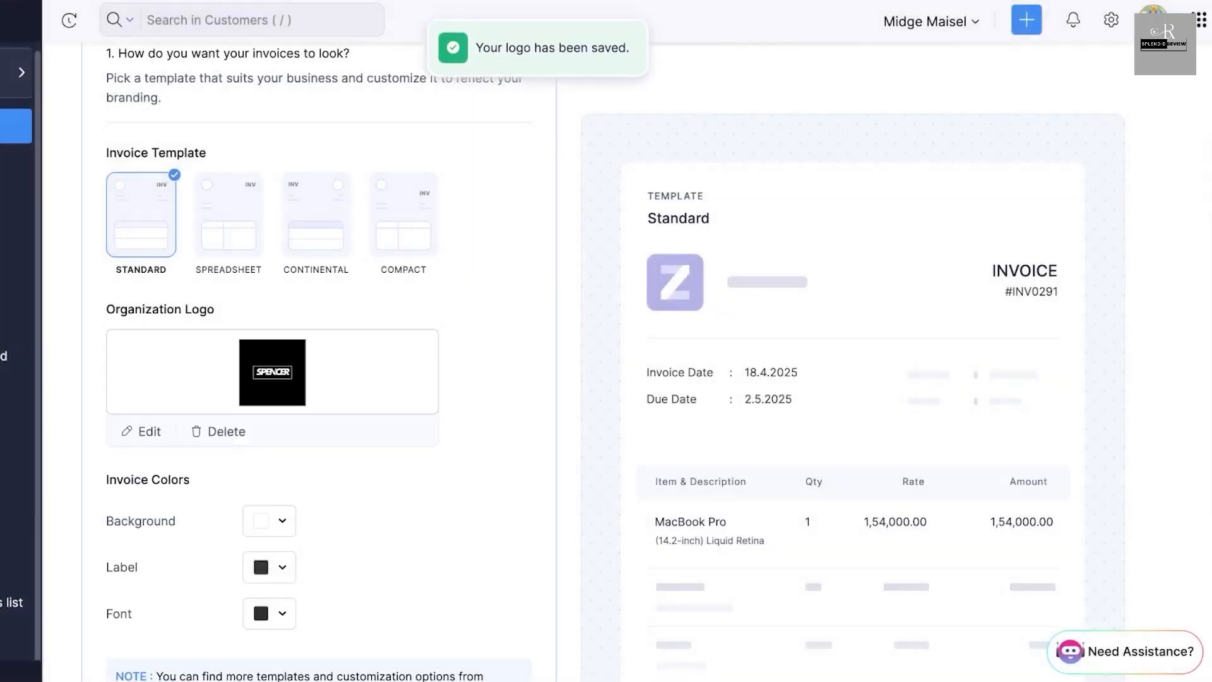
scroll(319, 363, "down", 2)
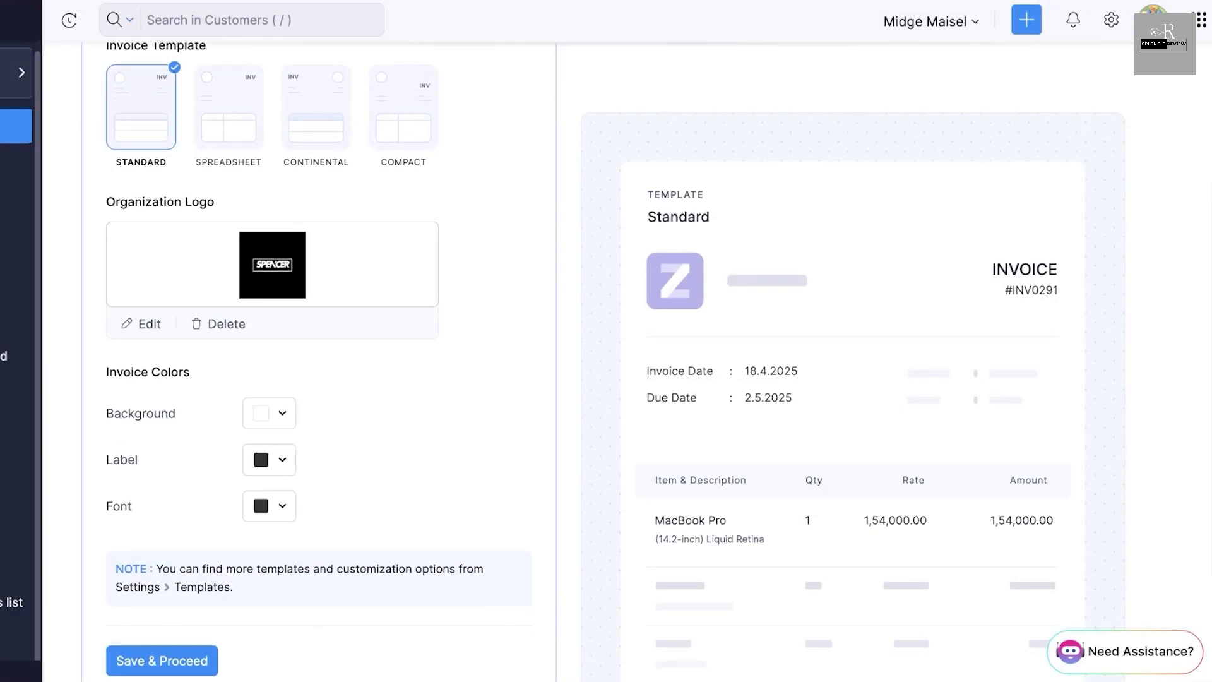
scroll(318, 363, "down", 3)
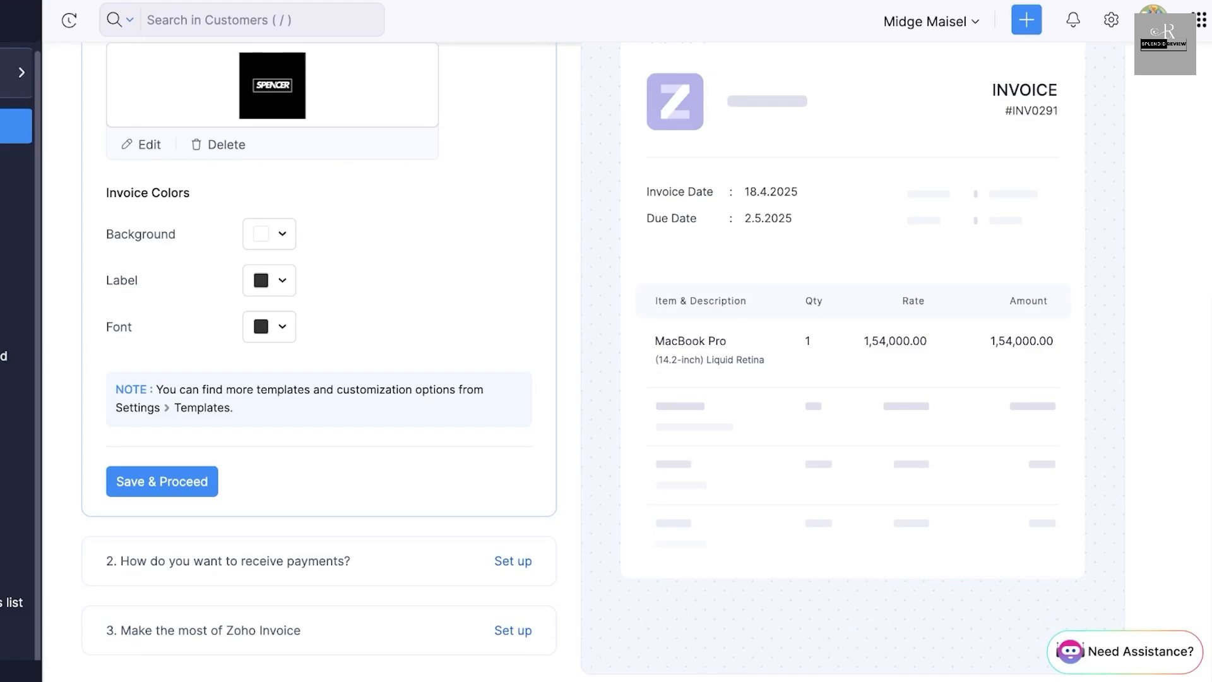
left_click(162, 482)
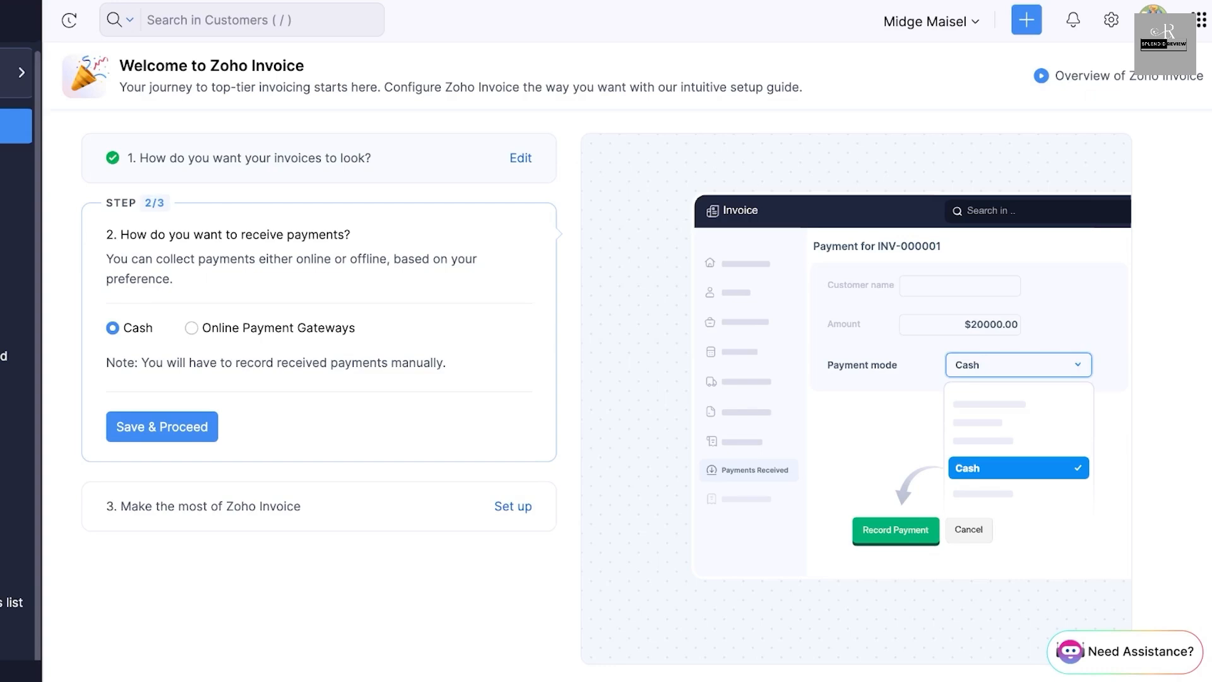
- Compare the online payment gateway option, keep Cash as the payment method, and save the payment setup
left_click(191, 328)
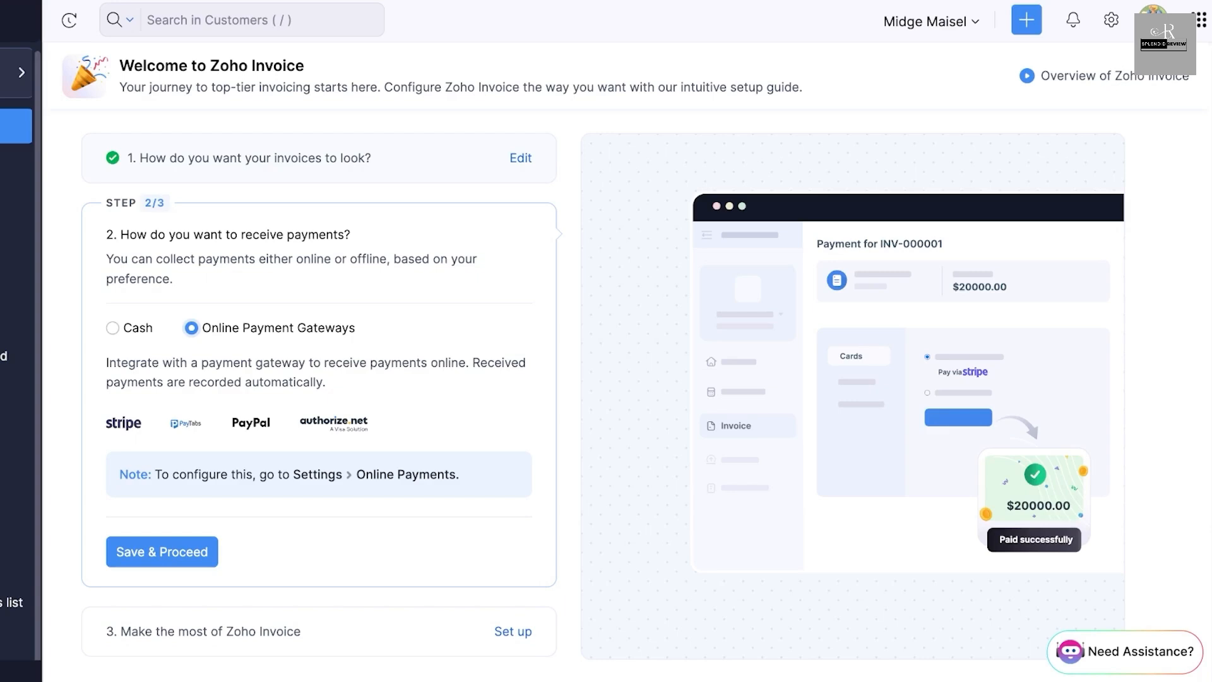
left_click(112, 327)
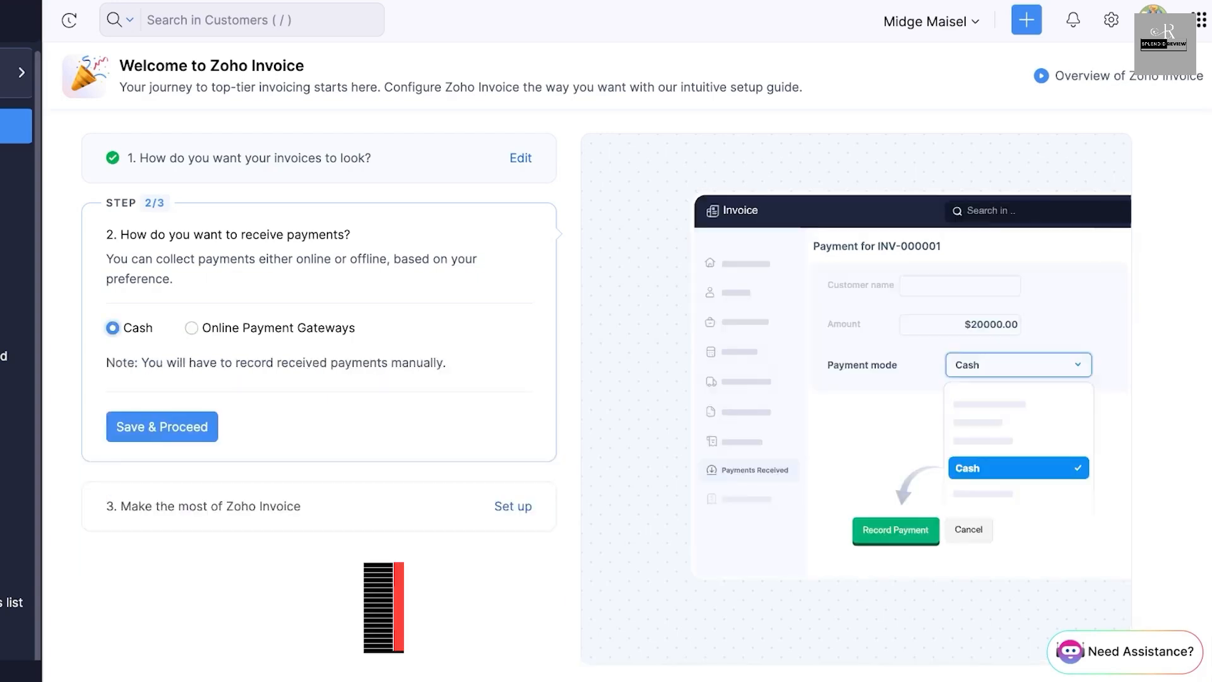
left_click(162, 427)
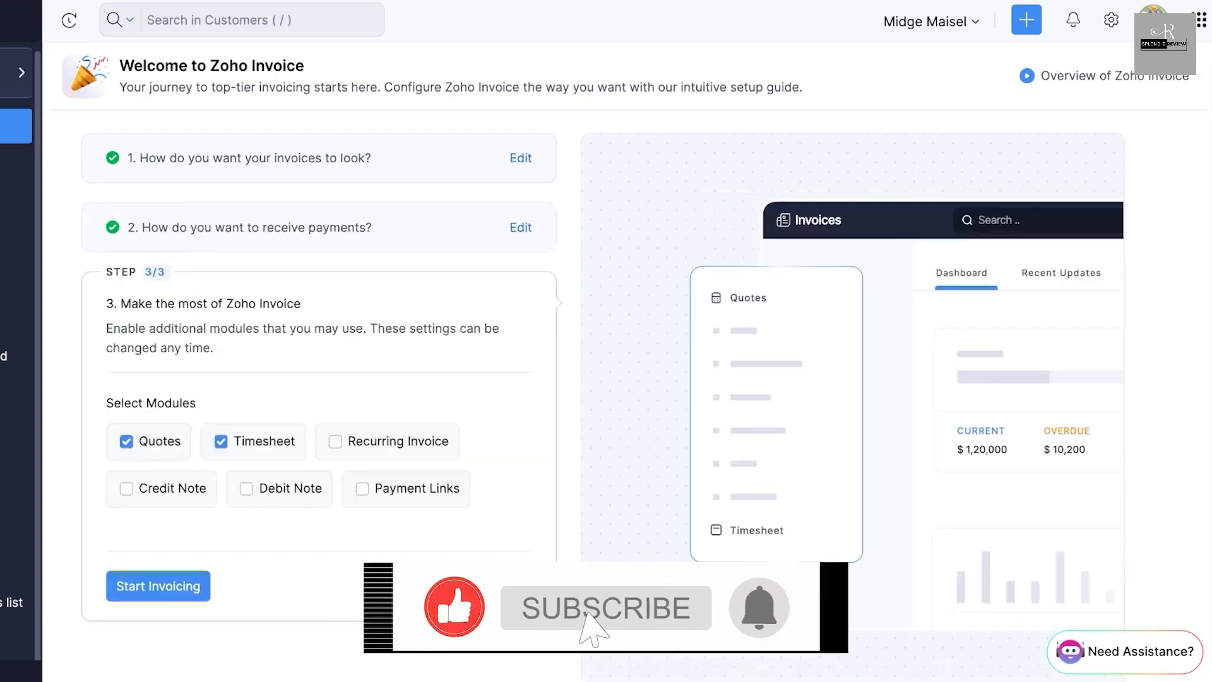
- Enable the Recurring Invoice, Payment Links, Debit Note and Credit Note modules, finish the setup guide and dismiss the success message
scroll(599, 362, "down", 1)
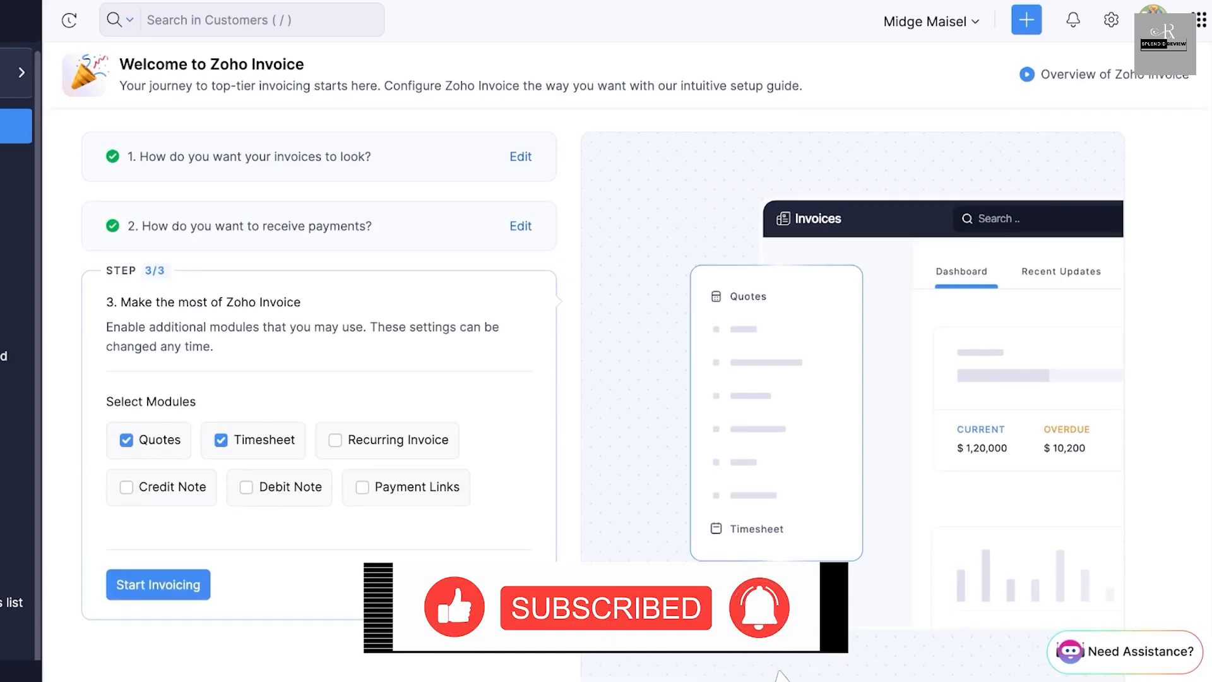
left_click(335, 409)
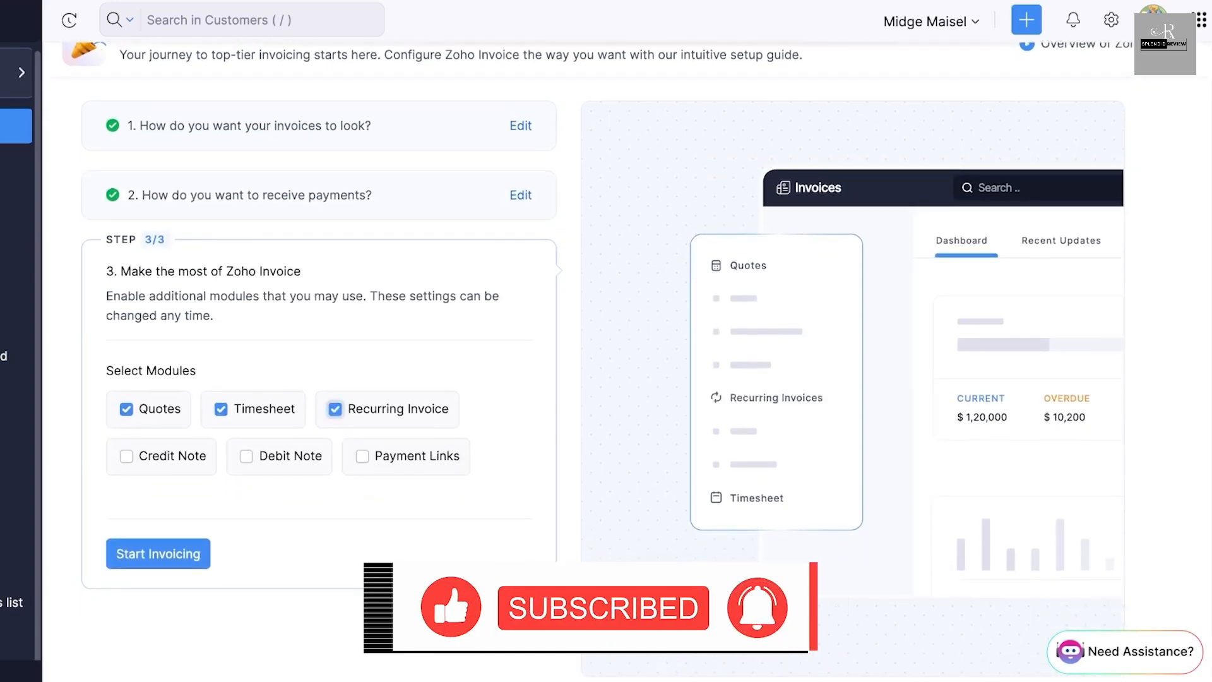
left_click(362, 456)
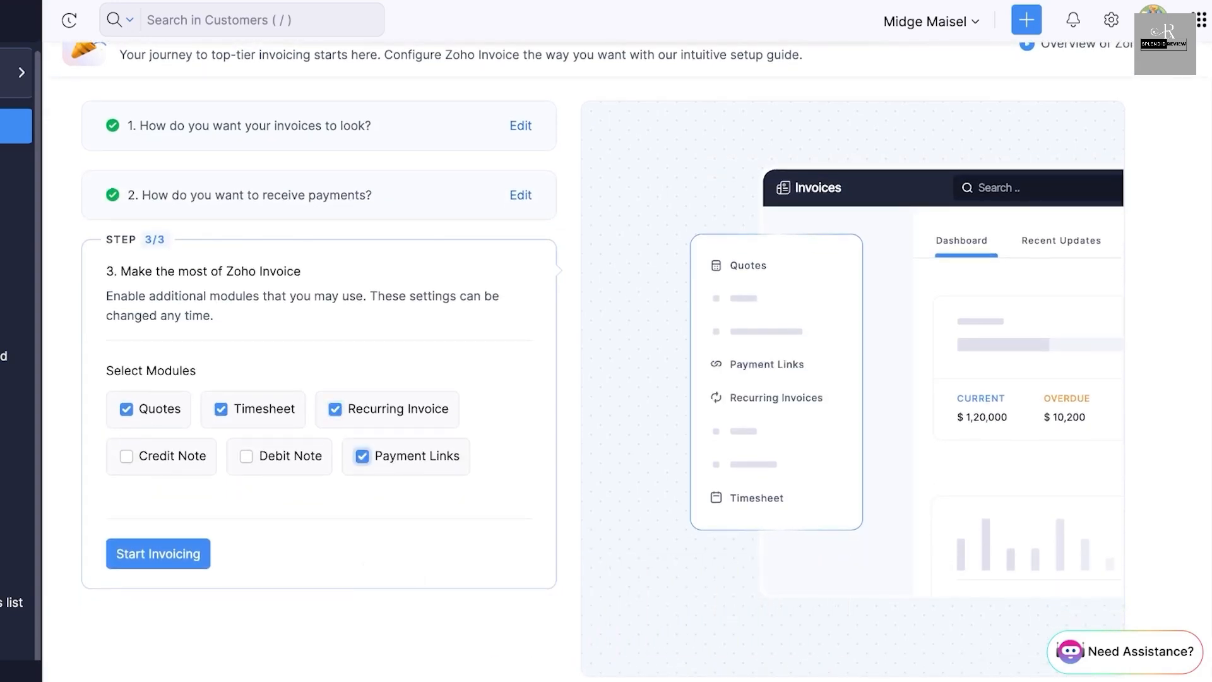
left_click(246, 456)
left_click(127, 456)
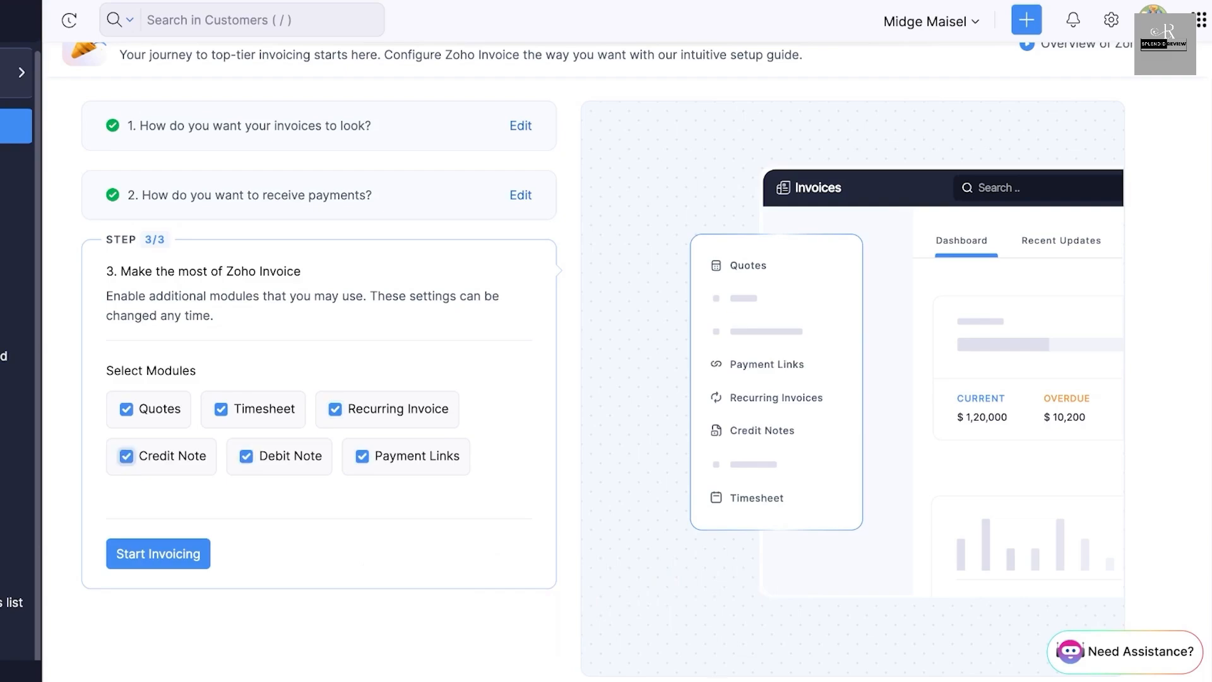
left_click(158, 553)
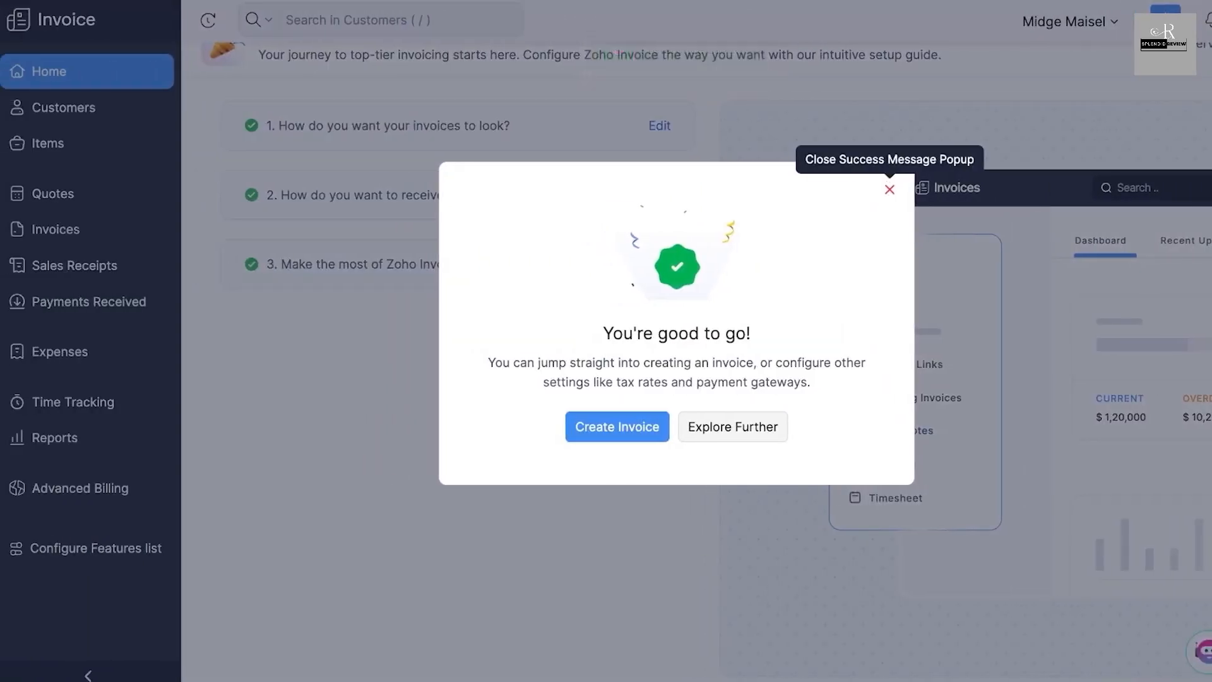
left_click(890, 190)
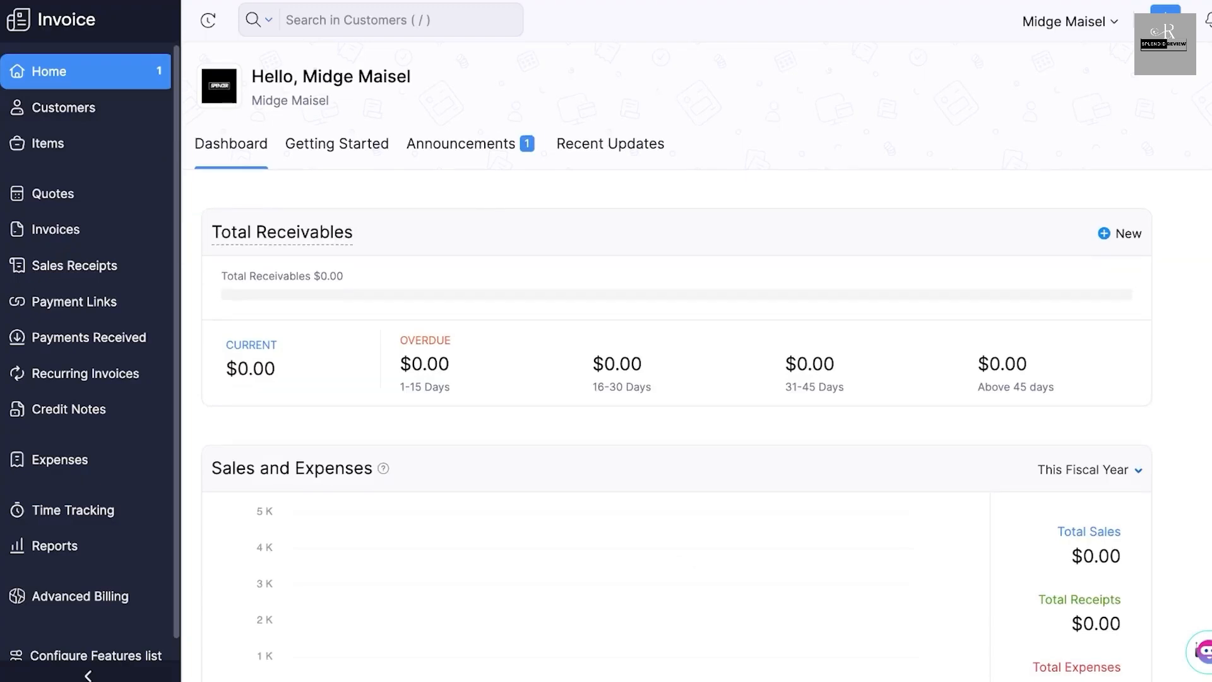
- Look through the home dashboard's summaries and its Getting Started, Announcements and Recent Updates sections
scroll(694, 379, "down", 5)
scroll(676, 379, "down", 8)
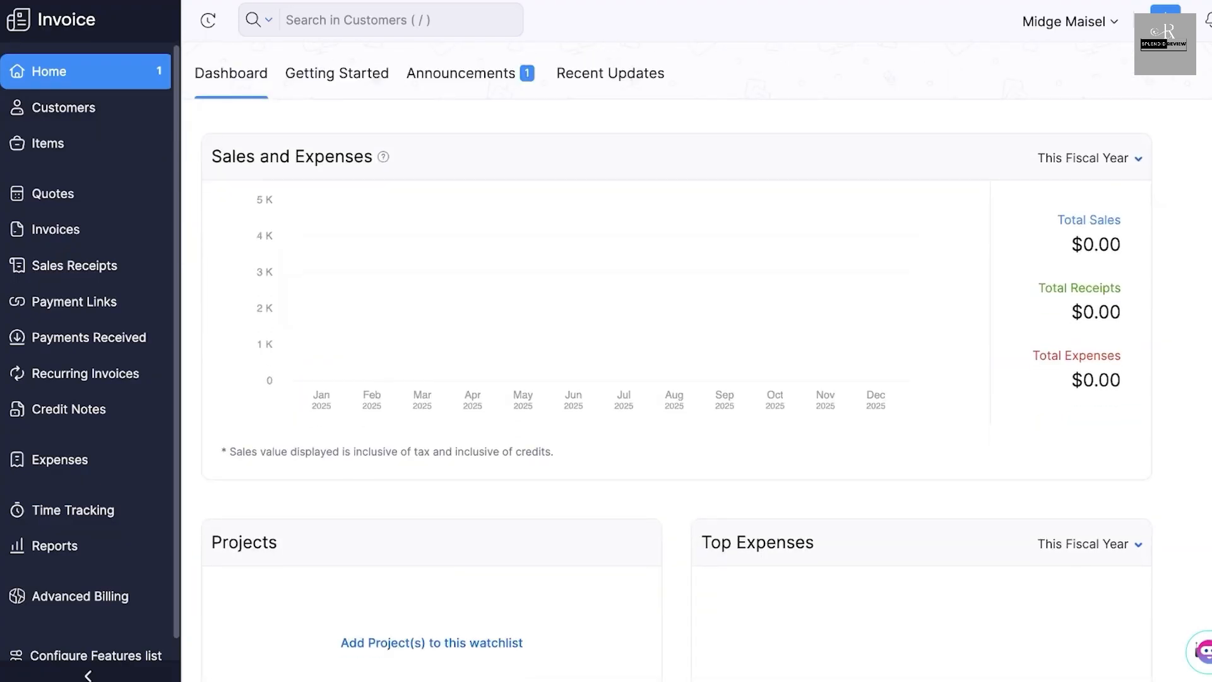
scroll(676, 379, "up", 6)
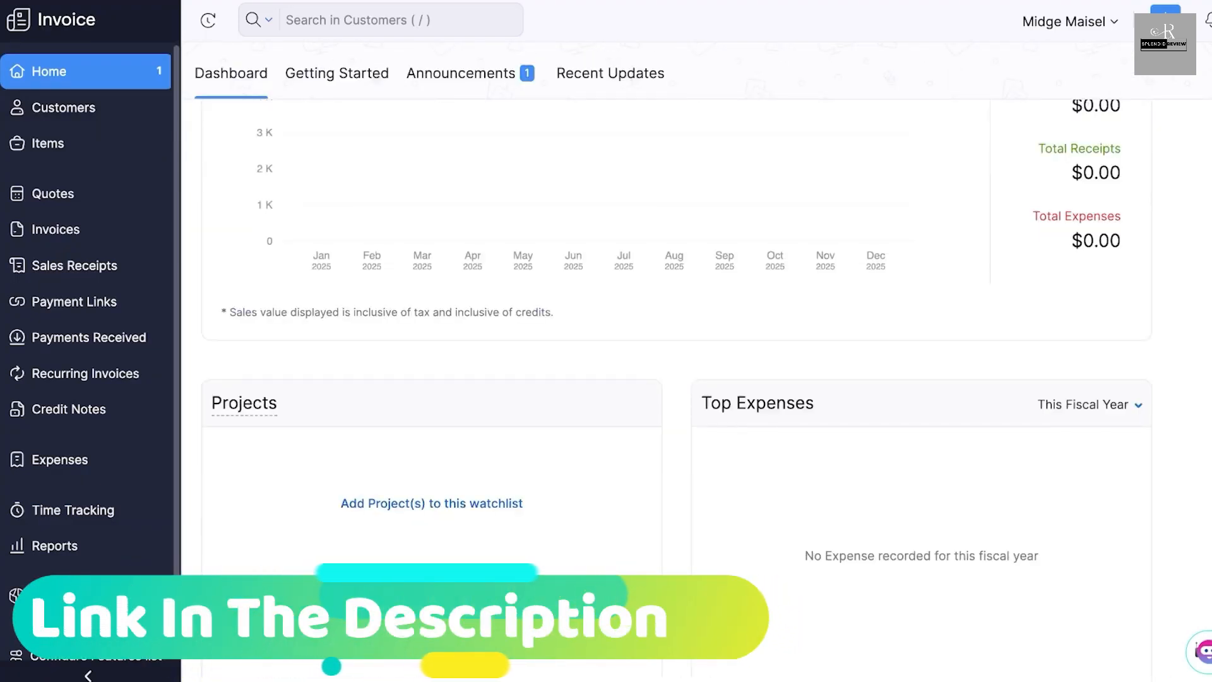
scroll(695, 379, "down", 10)
scroll(442, 177, "down", 2)
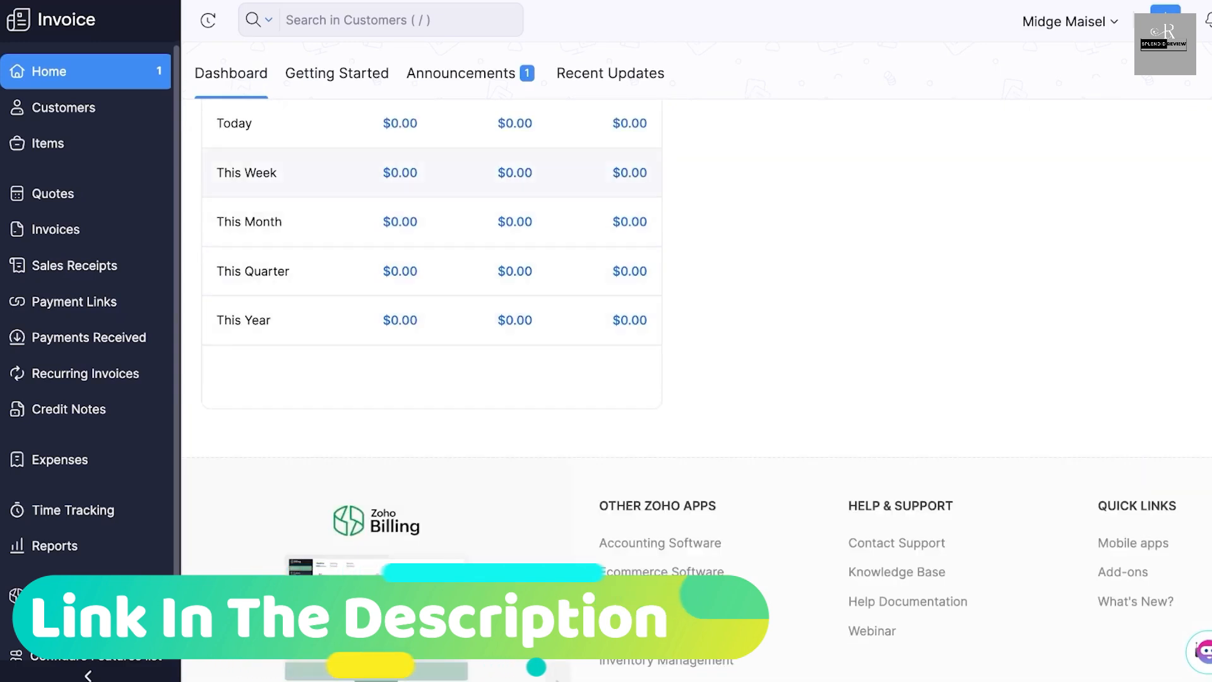
scroll(442, 253, "up", 20)
scroll(443, 253, "right", 2)
left_click(199, 145)
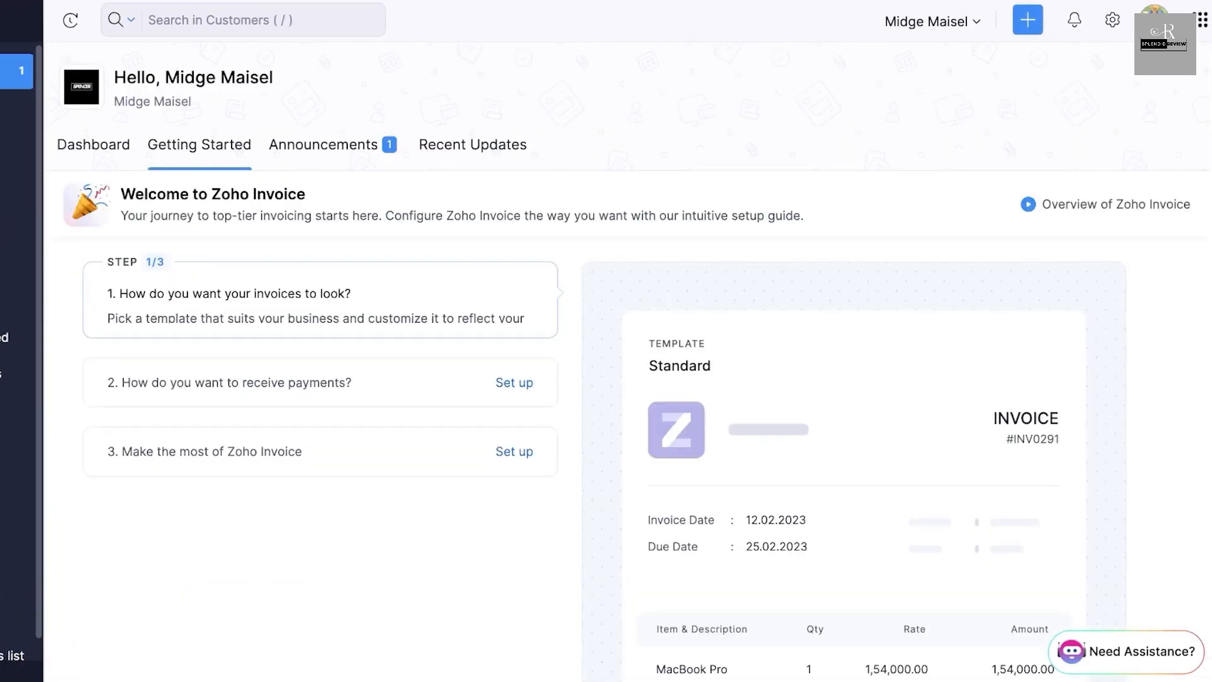
left_click(324, 145)
left_click(473, 146)
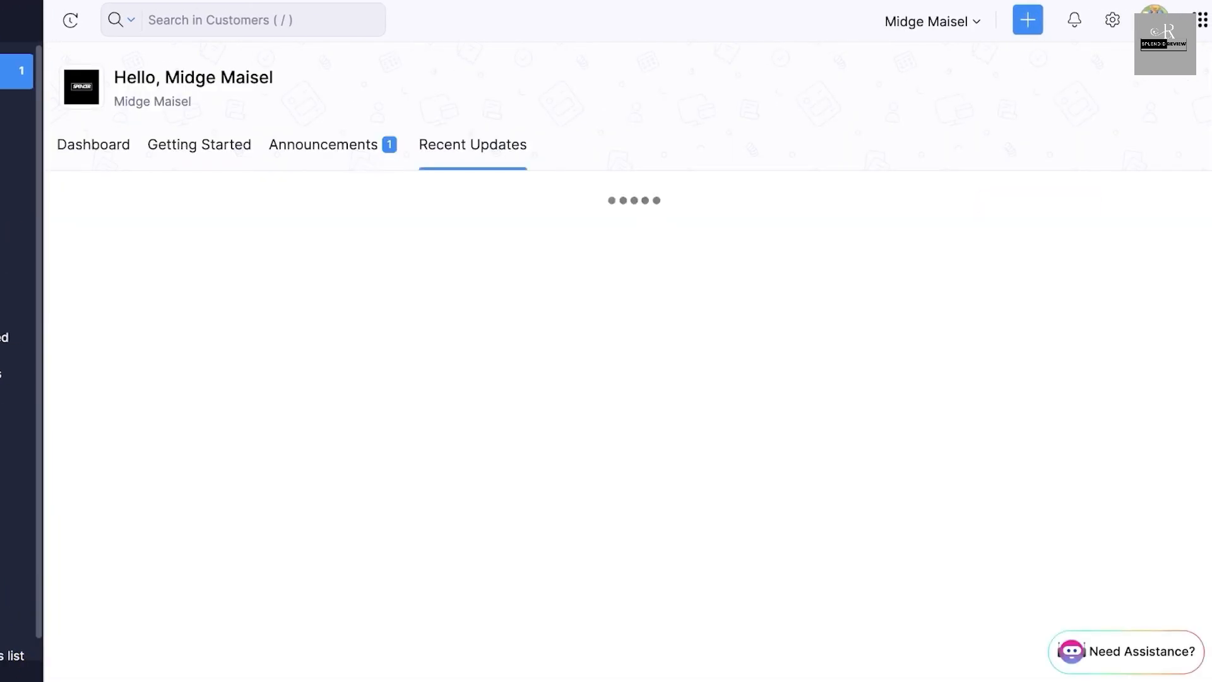
left_click(94, 145)
scroll(88, 132, "left", 2)
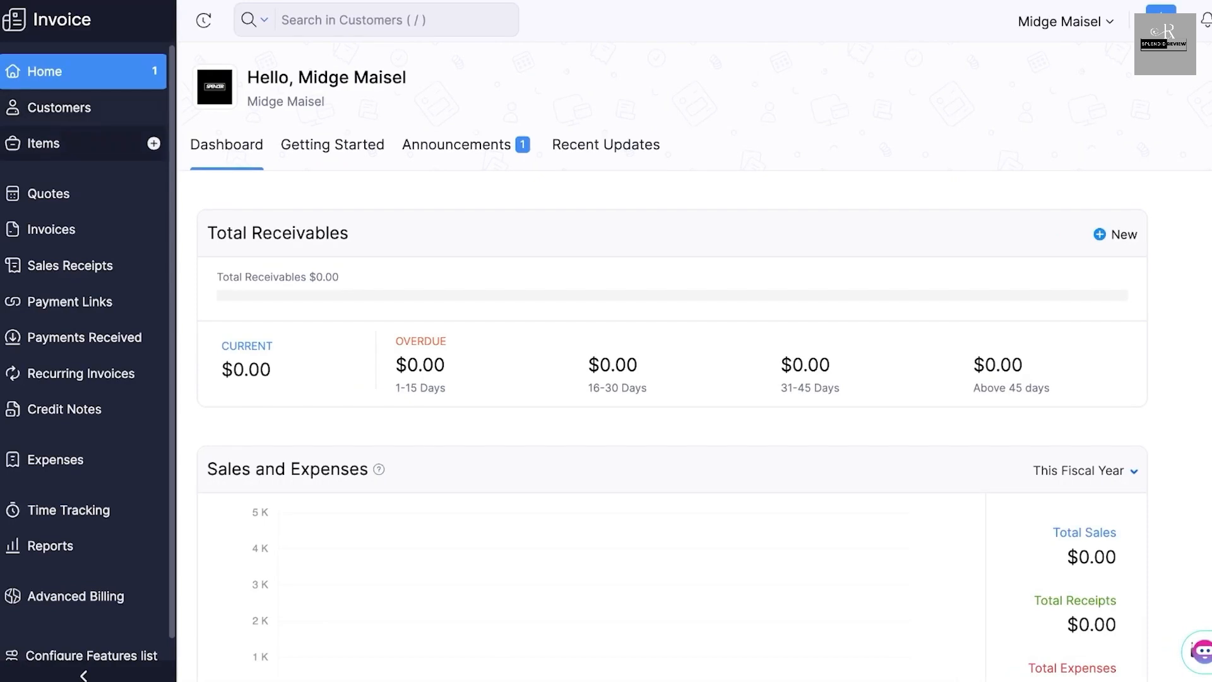
- Start a new goods item named "7 Star Ring" and set its unit to pcs
left_click(57, 143)
scroll(56, 143, "right", 2)
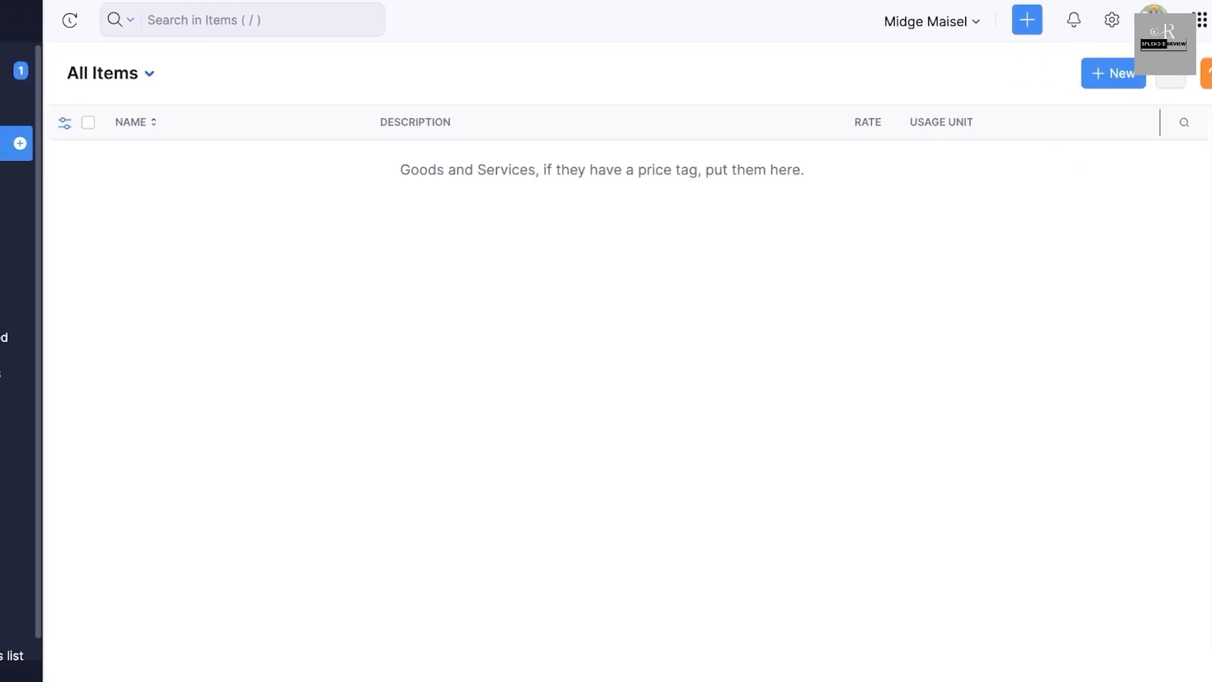
left_click(1188, 73)
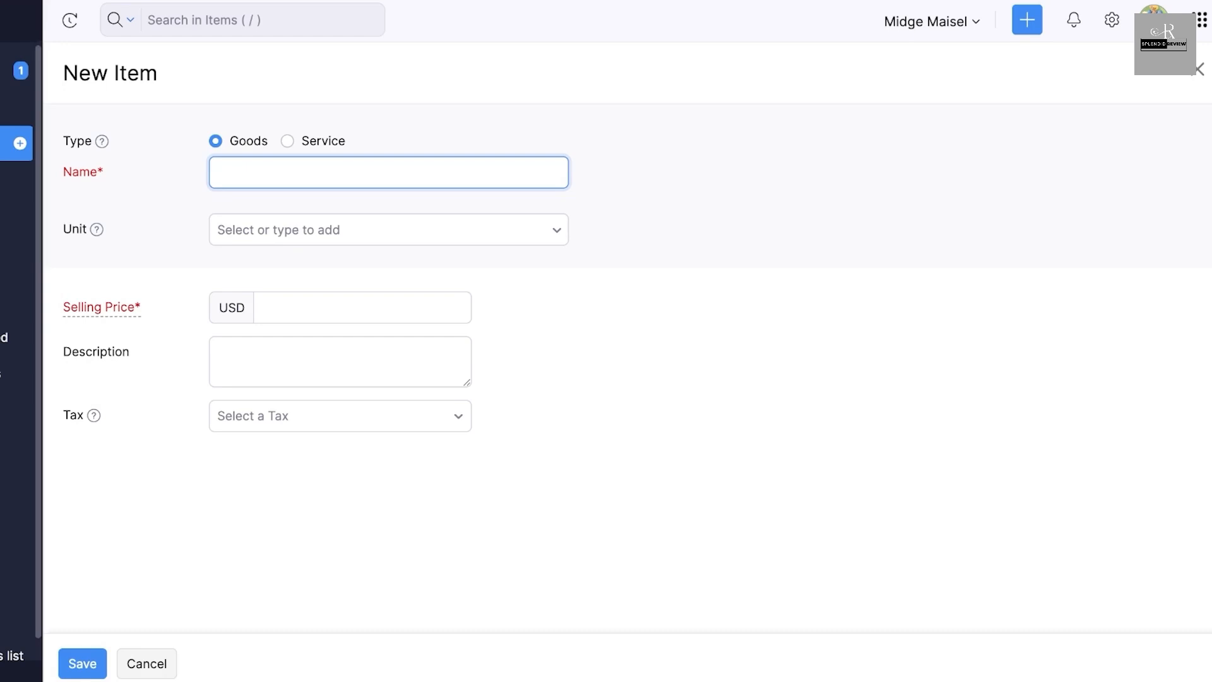
type("7 Star Ring")
key("Tab")
key("Down")
key("Down")
key("Down")
key("Down")
key("Down")
key("Down")
key("Down")
key("Down")
key("Down")
key("Down")
key("Down")
key("Down")
key("Down")
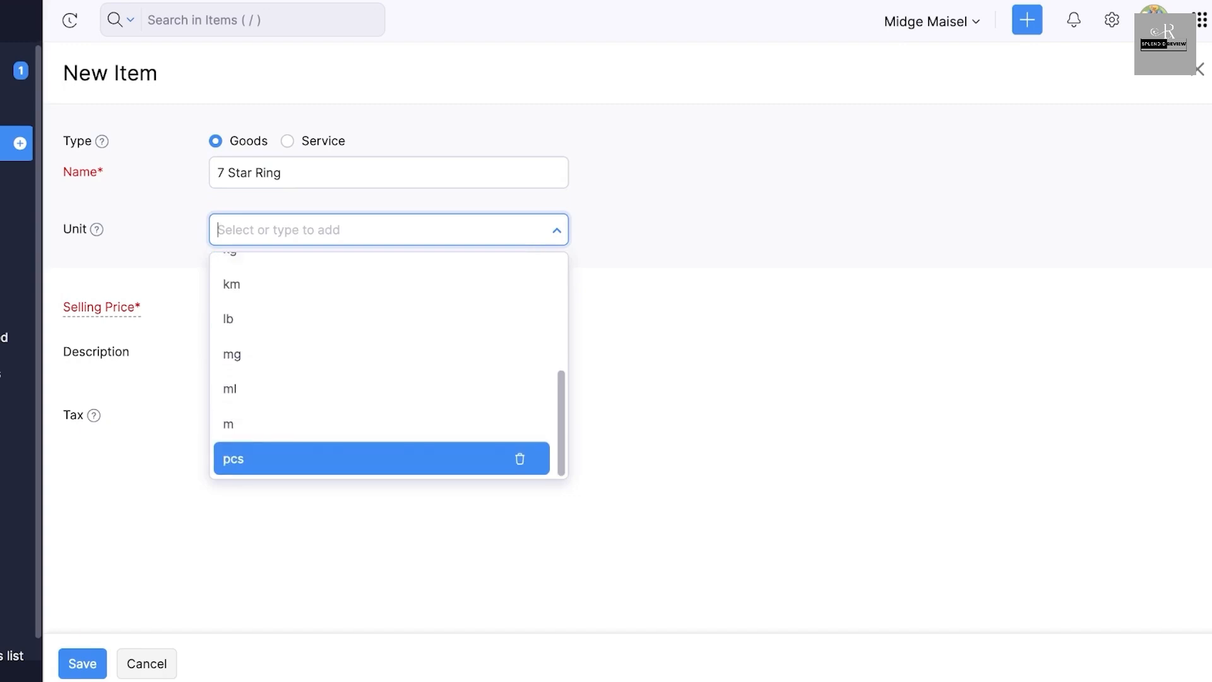
key("Return")
key("Tab")
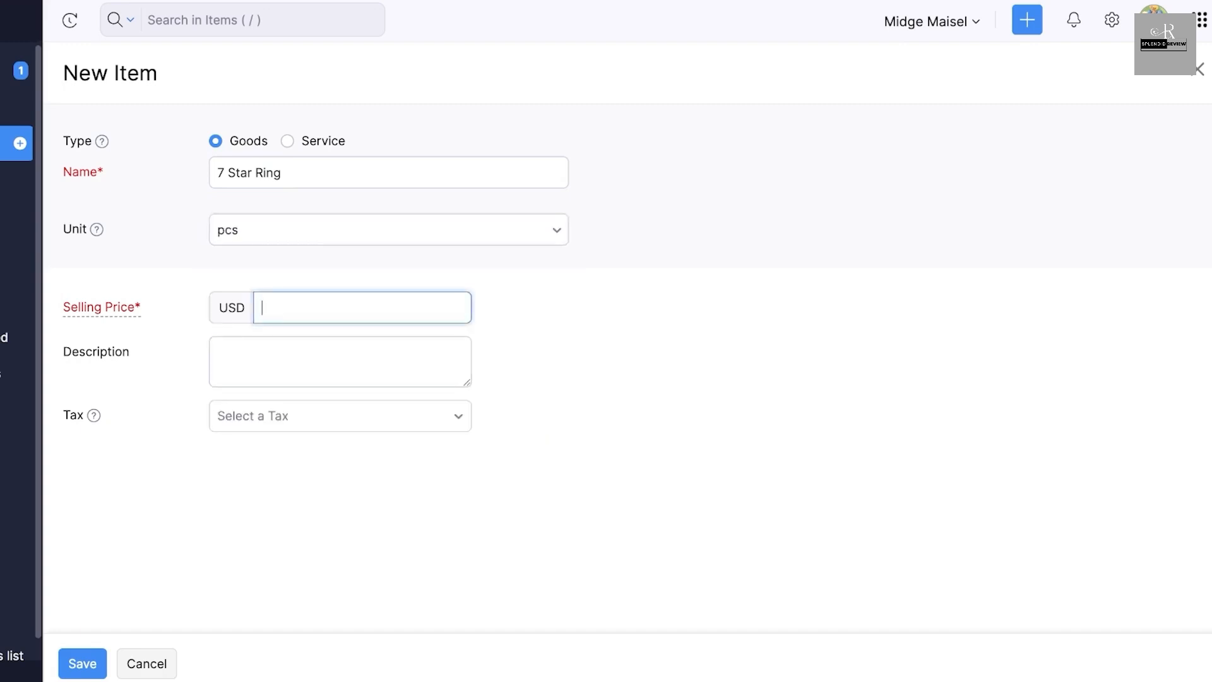
- Set the item's selling price to 7 USD, leave description and tax blank, and save the item
type("7")
key("Tab")
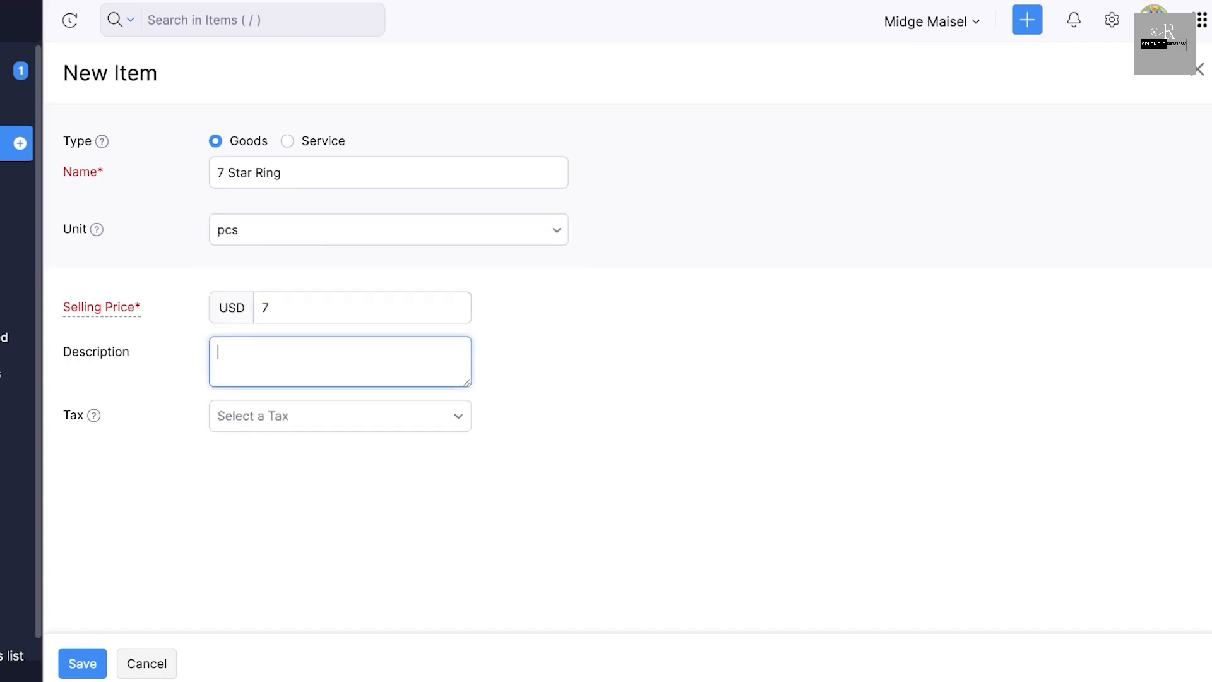
key("Tab")
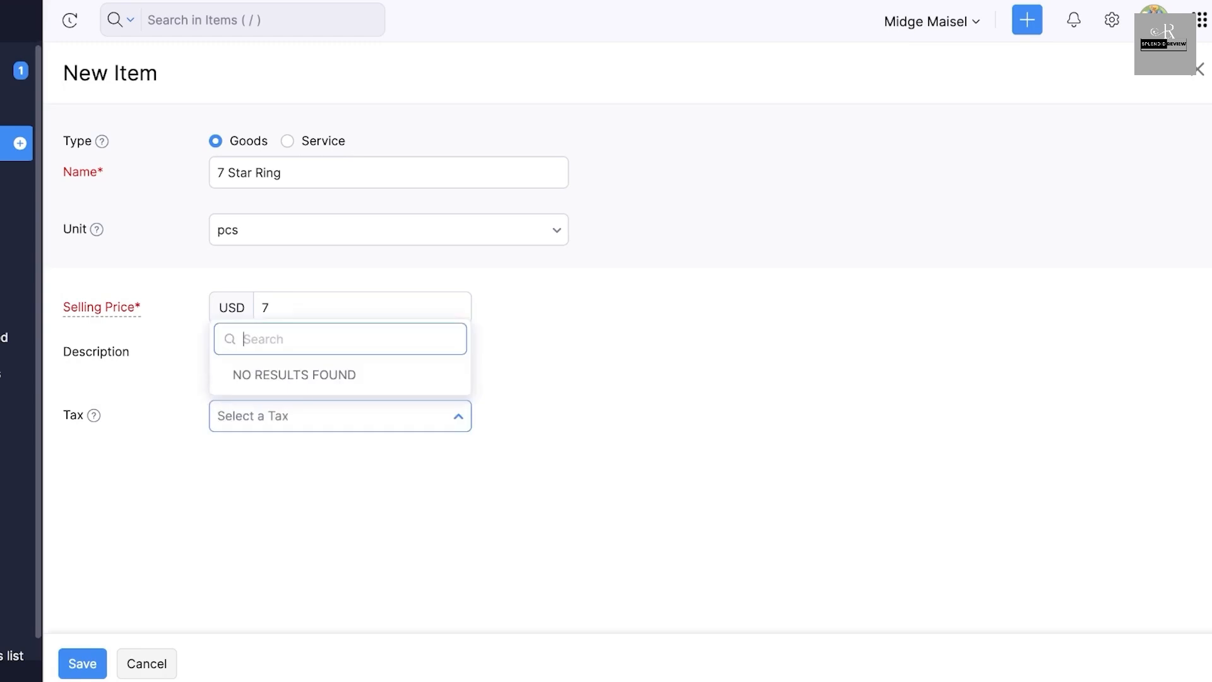
key("Tab")
key("Return")
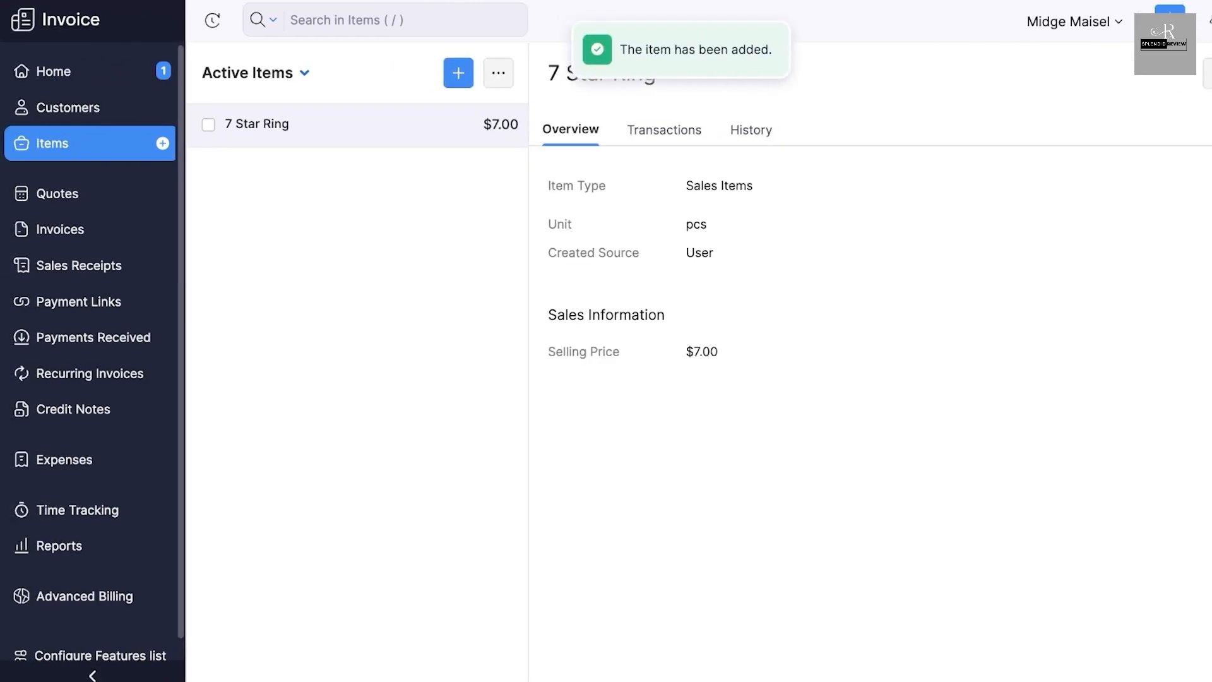
- Start a new business customer and set the primary contact's salutation to Miss
left_click(68, 108)
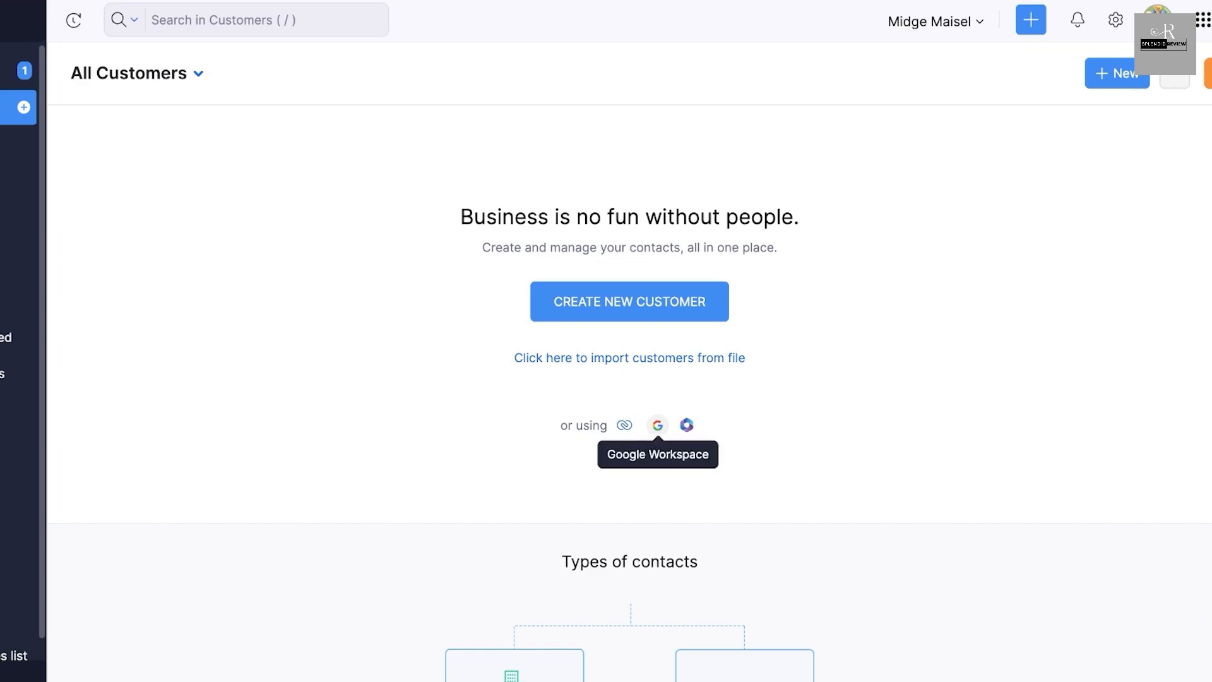
scroll(687, 429, "down", 8)
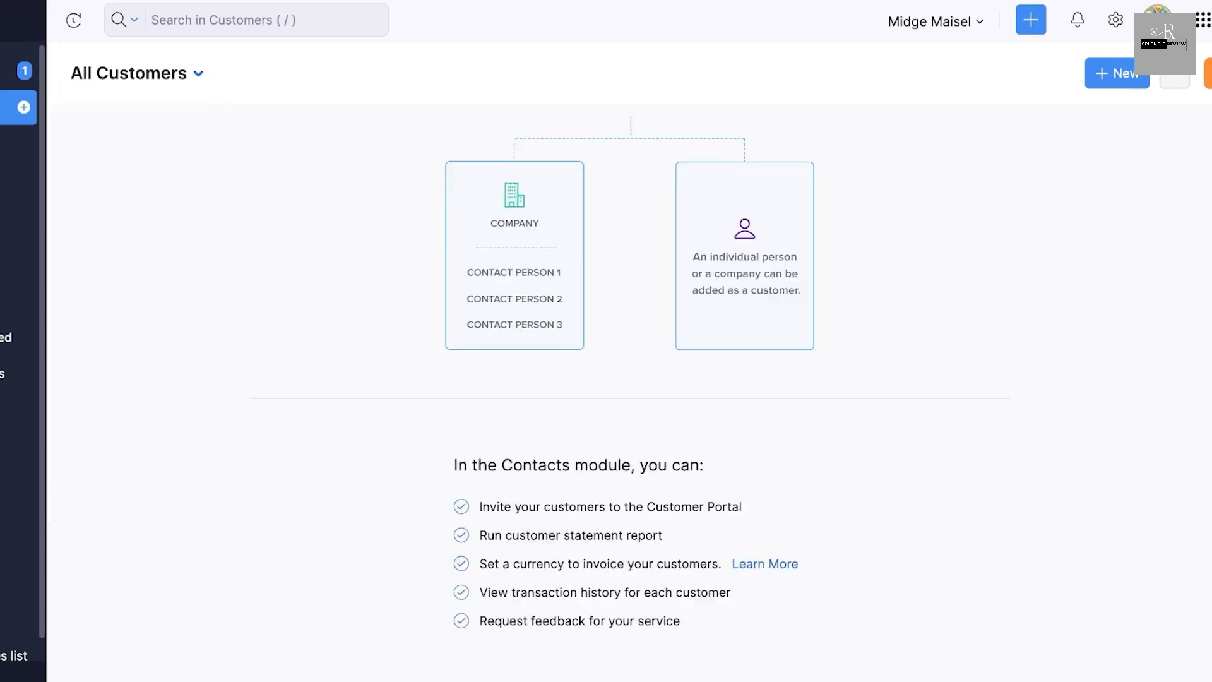
scroll(686, 430, "up", 8)
left_click(1117, 73)
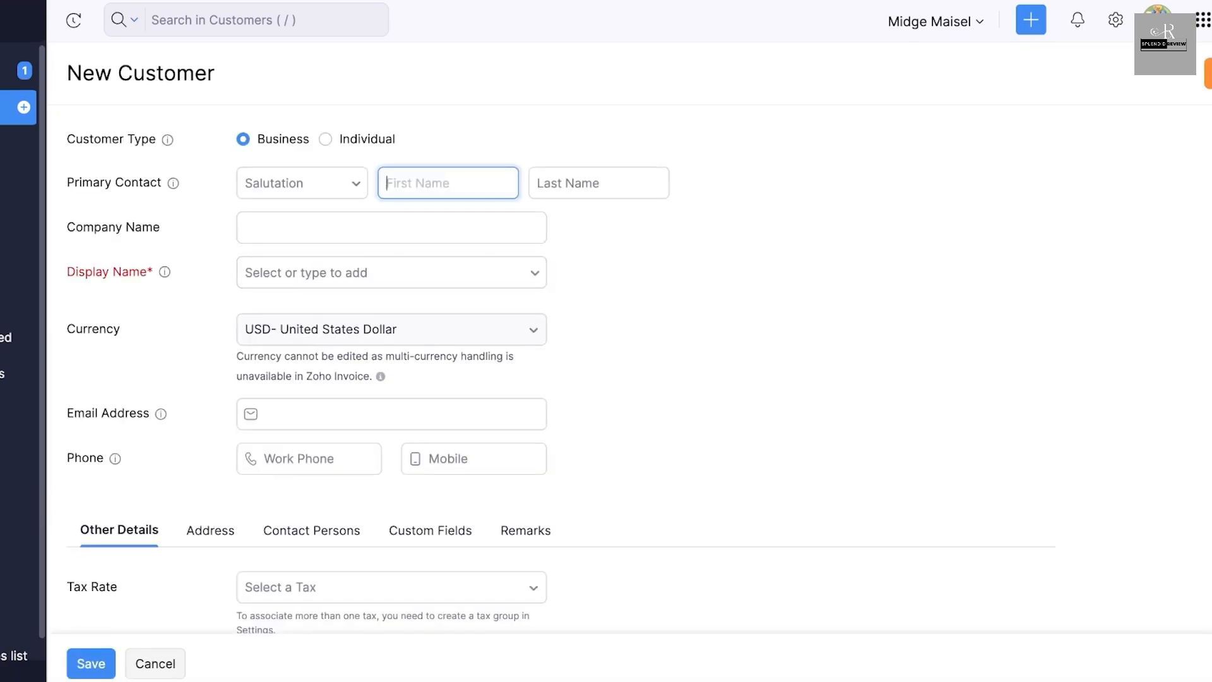
left_click(302, 183)
key("Down")
key("Down")
key("Down")
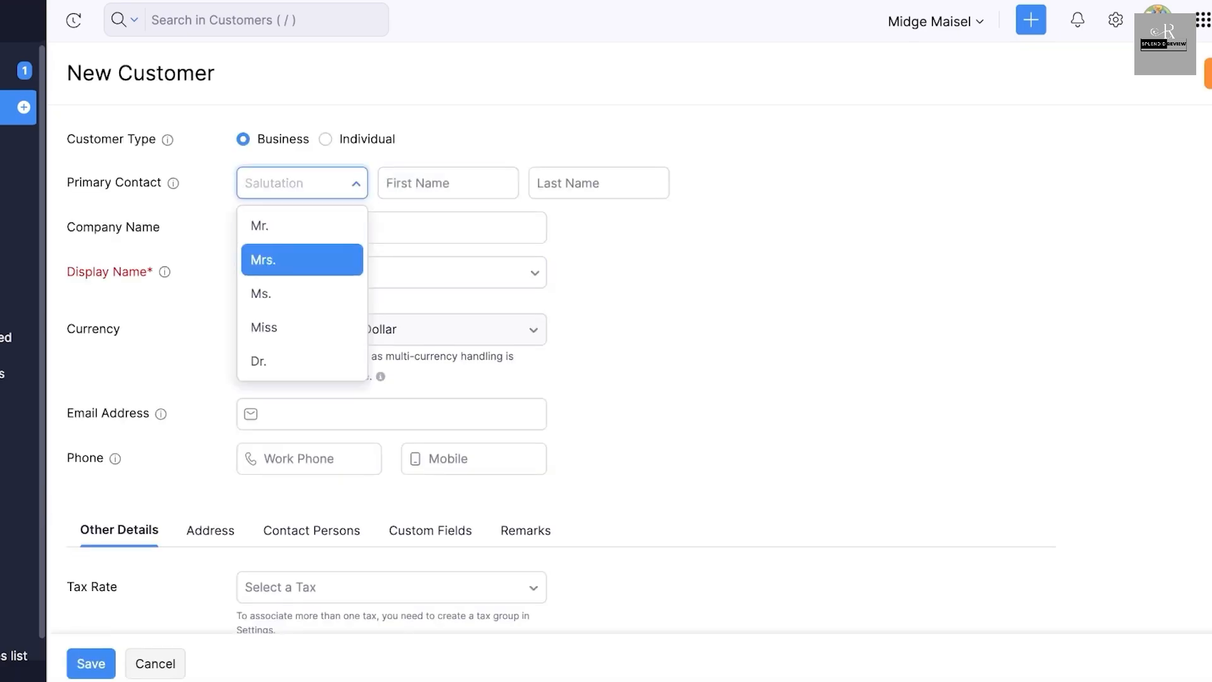
key("Return")
- Enter the primary contact's first and last name
key("Tab")
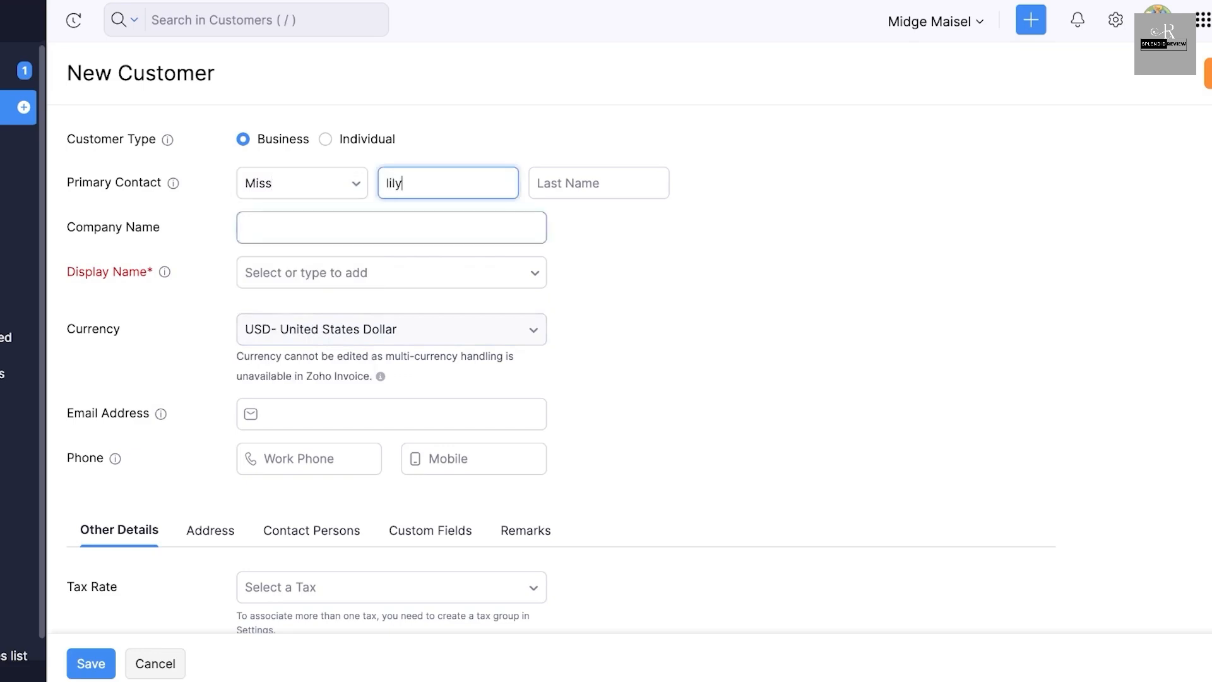
key("Tab")
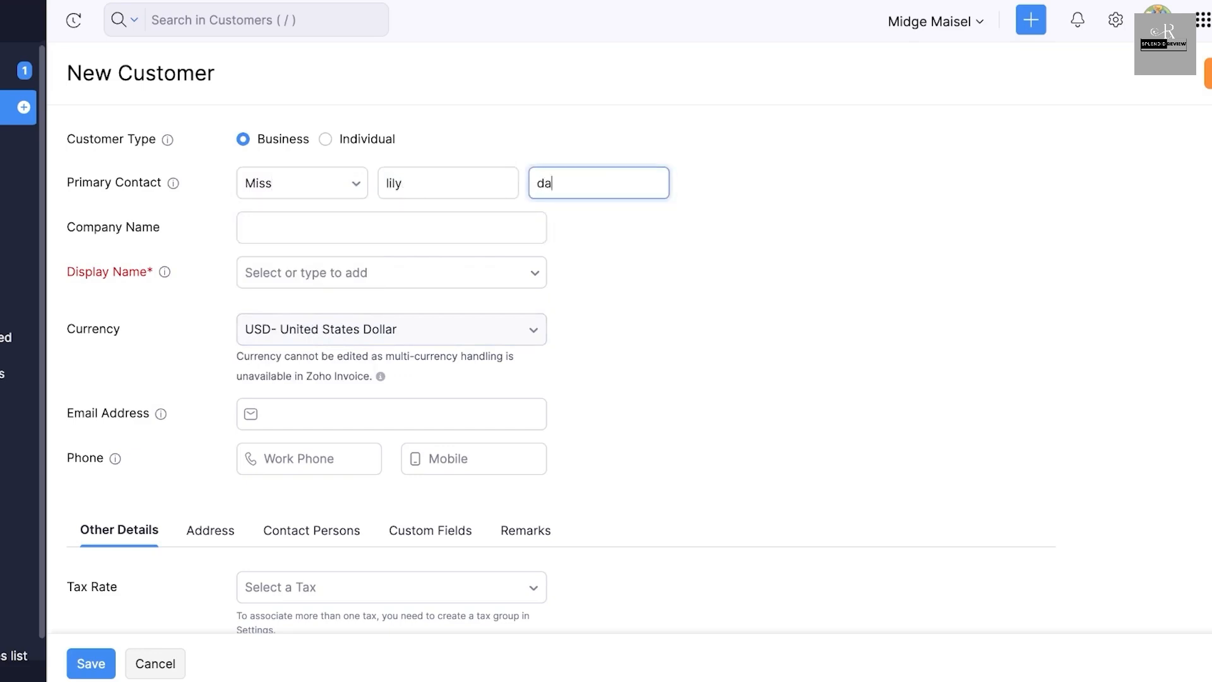
- Choose the display name that combines salutation, first name and last name, and save the customer
key("Tab")
key("Down")
key("Down")
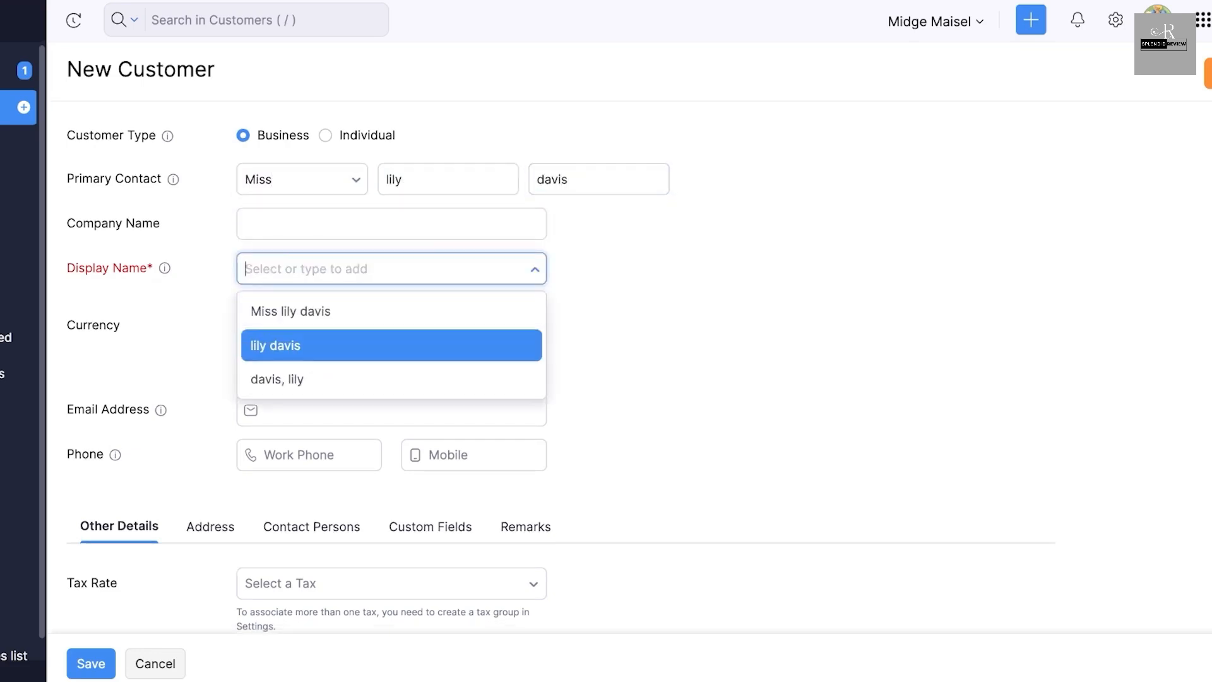
key("Down")
key("Up")
key("Up")
key("Return")
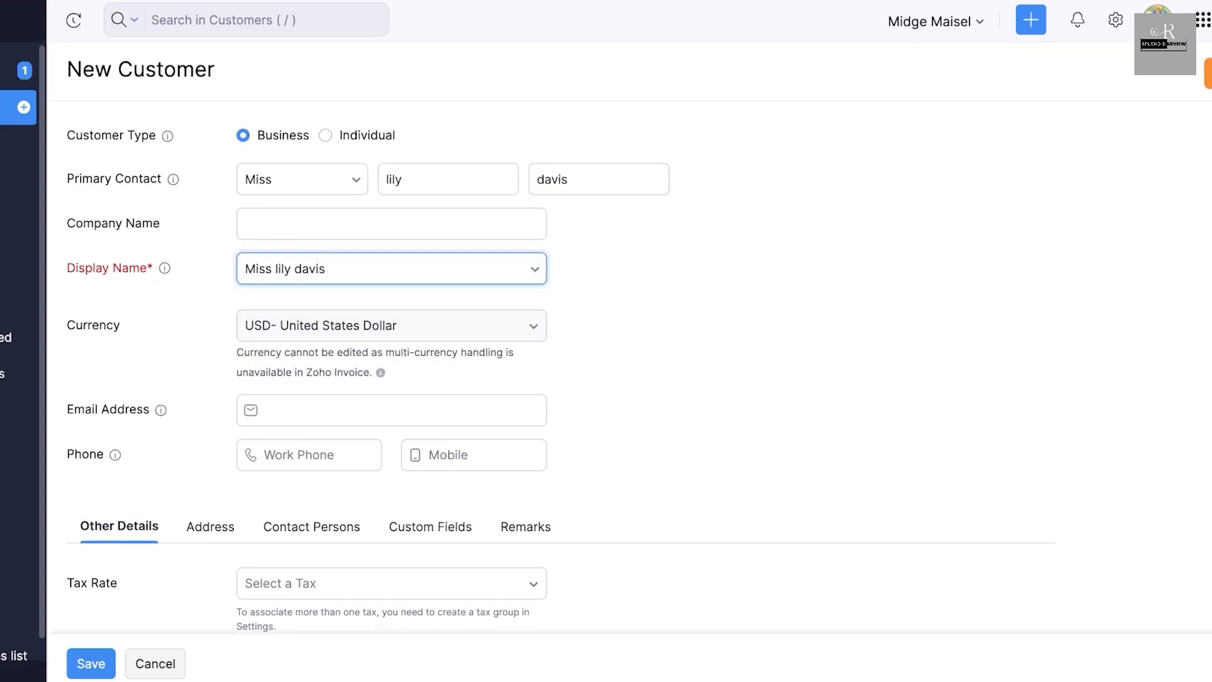
scroll(568, 338, "down", 3)
left_click(91, 664)
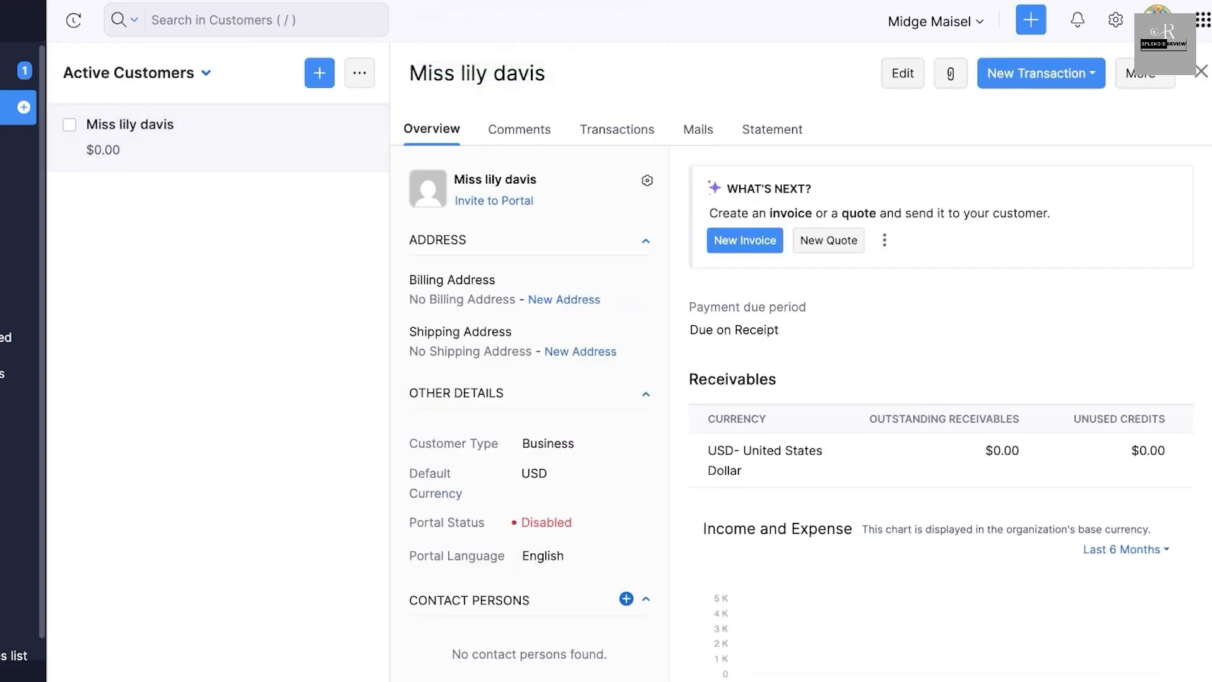
- Review the new customer's overview, comments and transactions
scroll(801, 412, "down", 7)
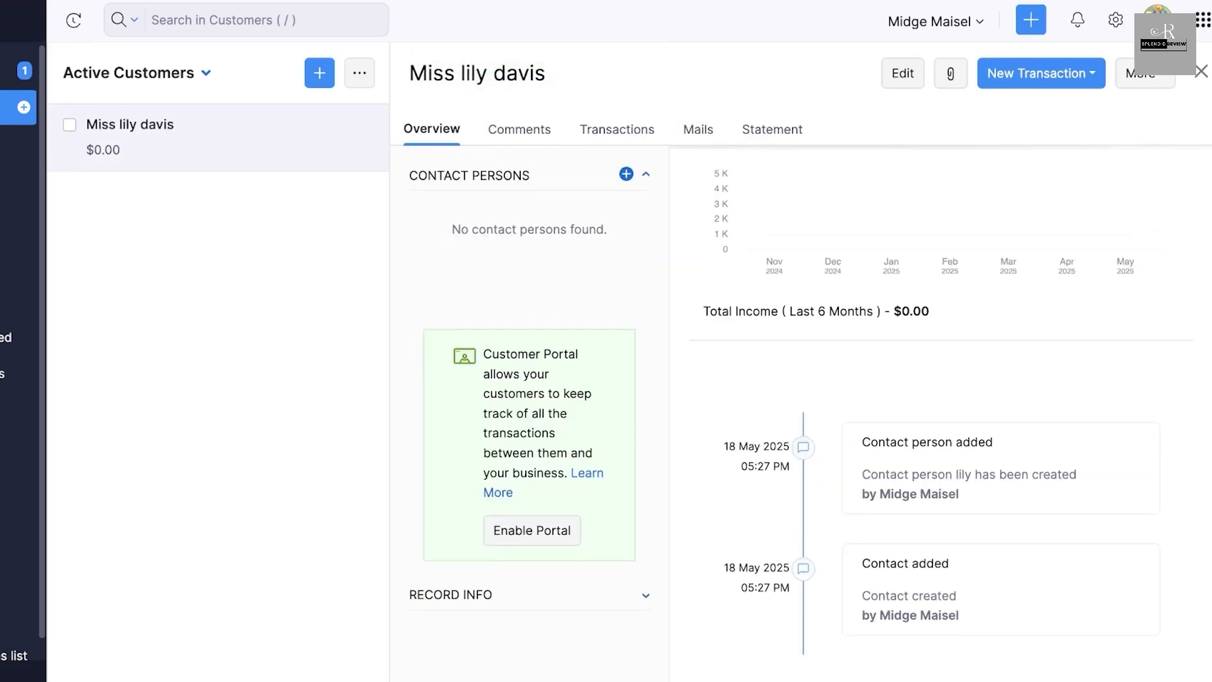
scroll(802, 412, "up", 7)
scroll(801, 412, "down", 7)
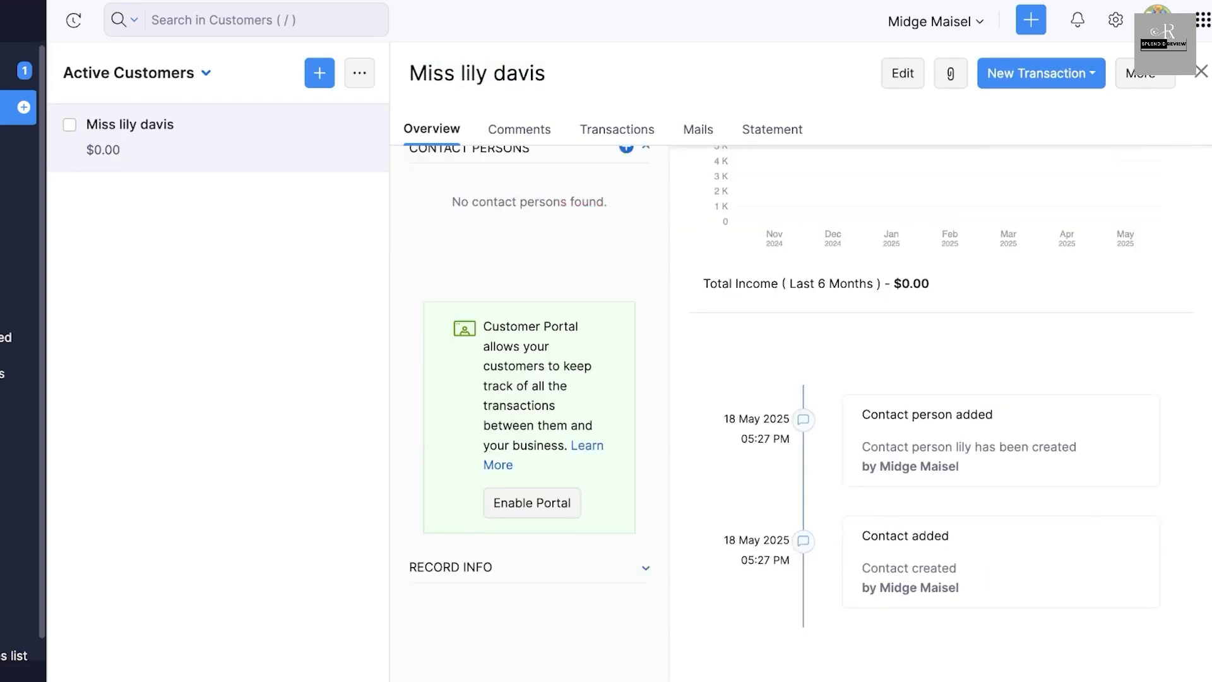
scroll(802, 412, "up", 7)
left_click(519, 129)
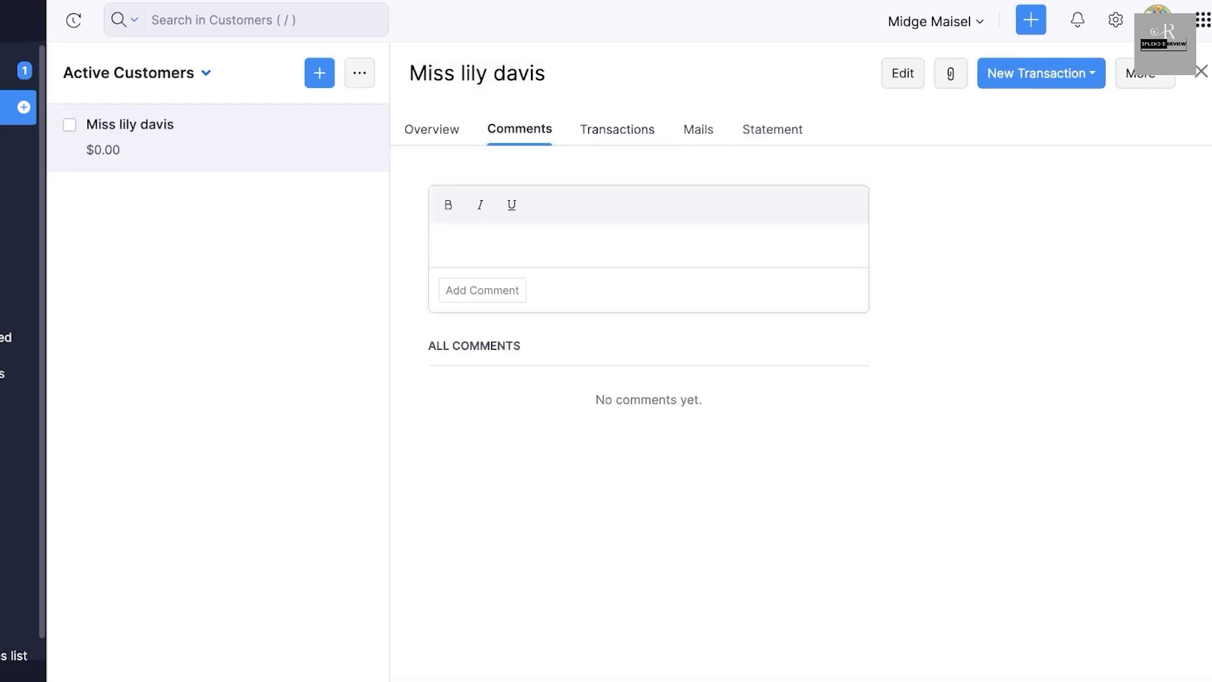
left_click(617, 129)
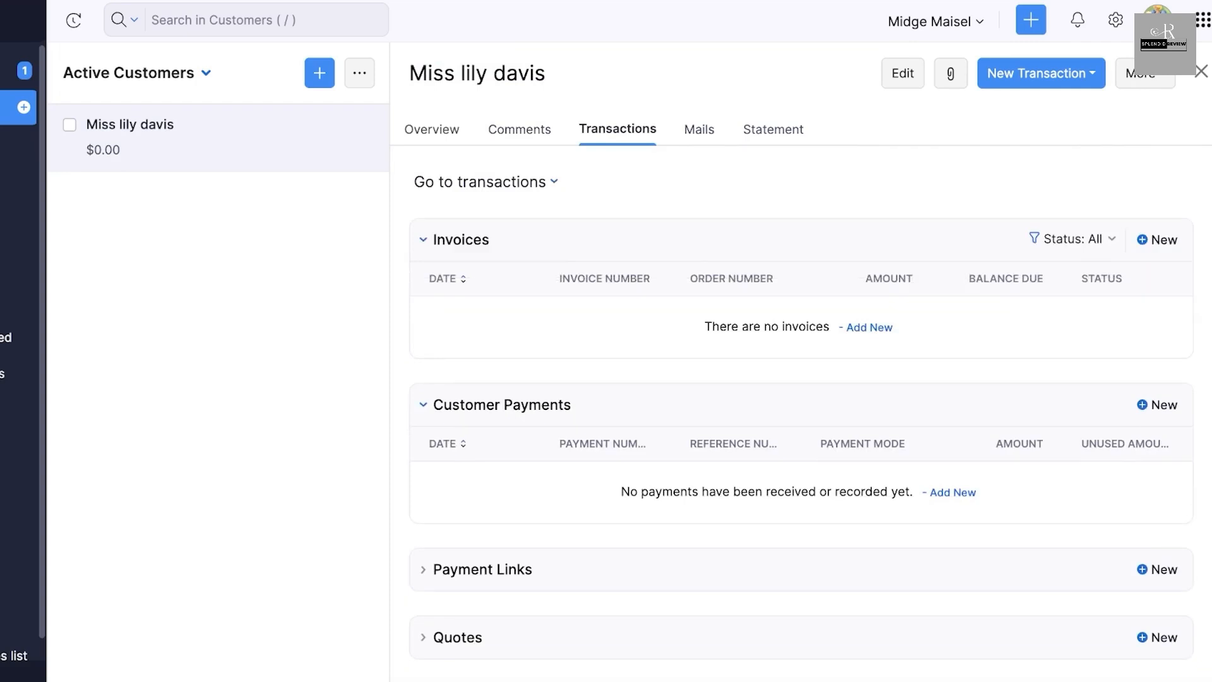
- Review the customer's mails and statement, and return to the overview
left_click(700, 129)
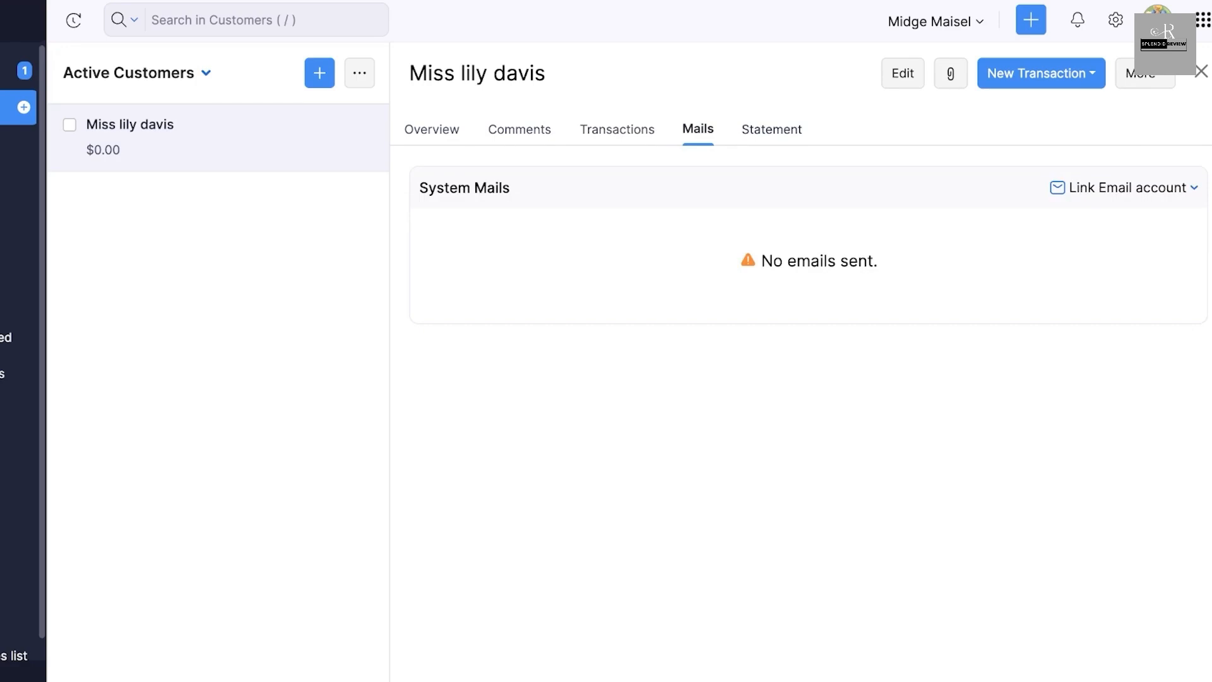
left_click(772, 130)
left_click(432, 130)
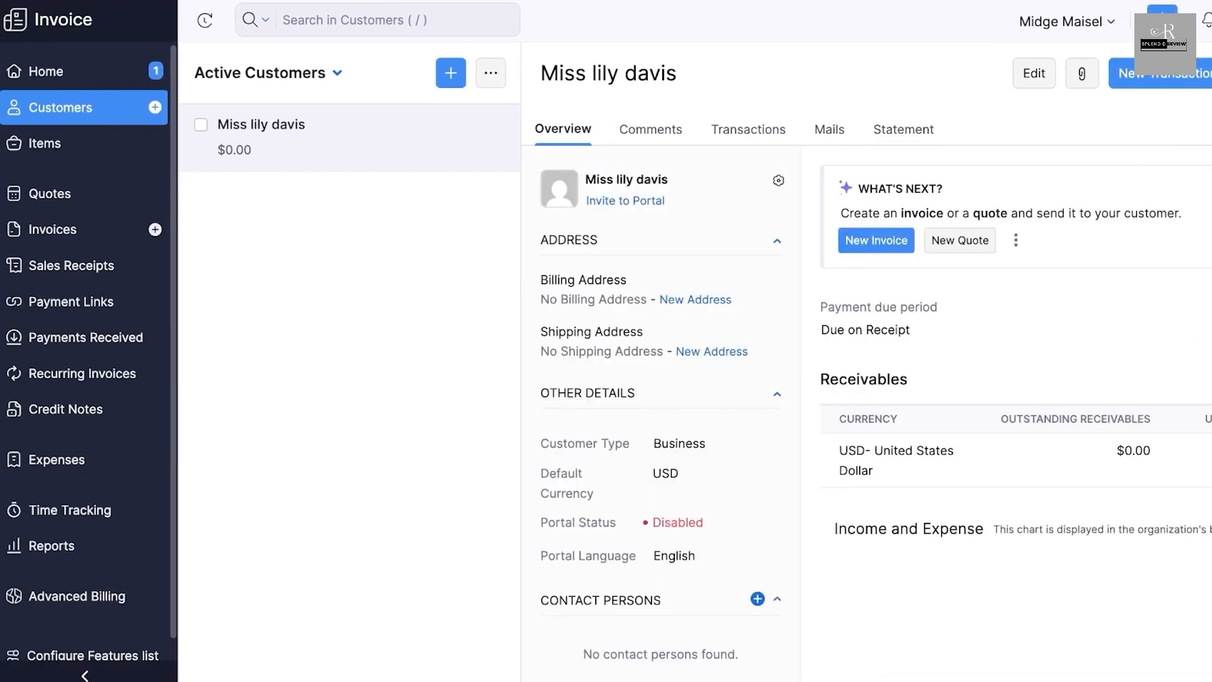
- Start a new invoice for the saved customer and set its due date to 02 Jun 2025
left_click(57, 229)
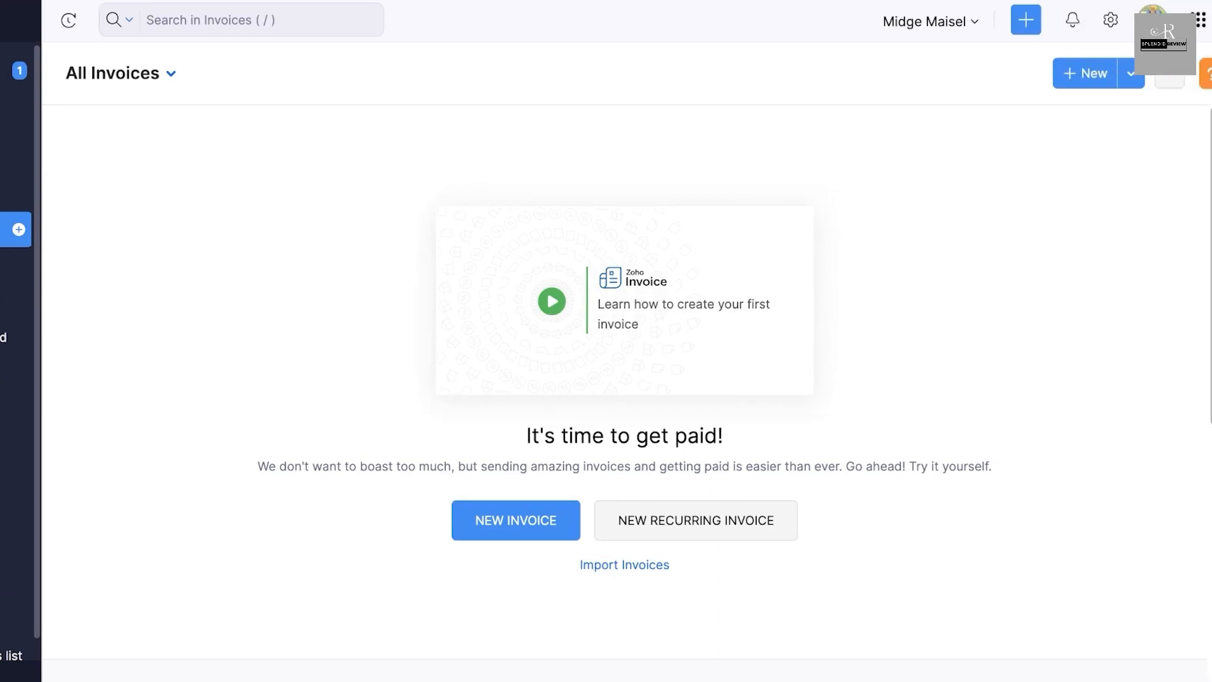
left_click(1086, 74)
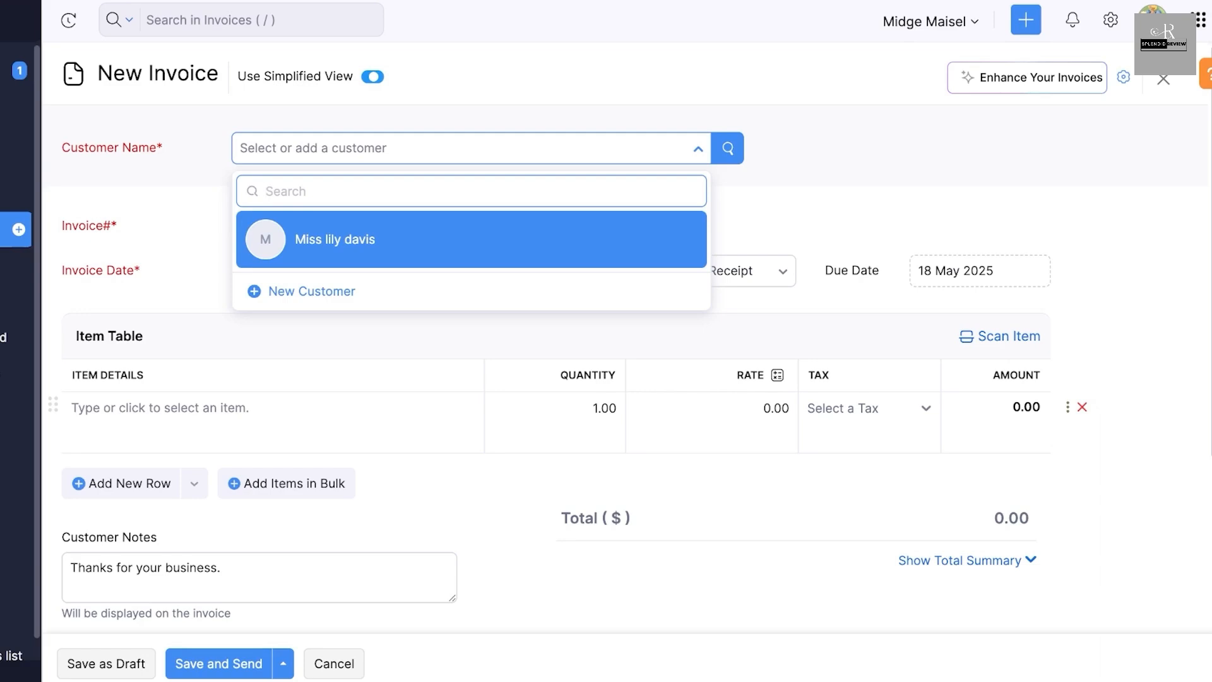
key("Return")
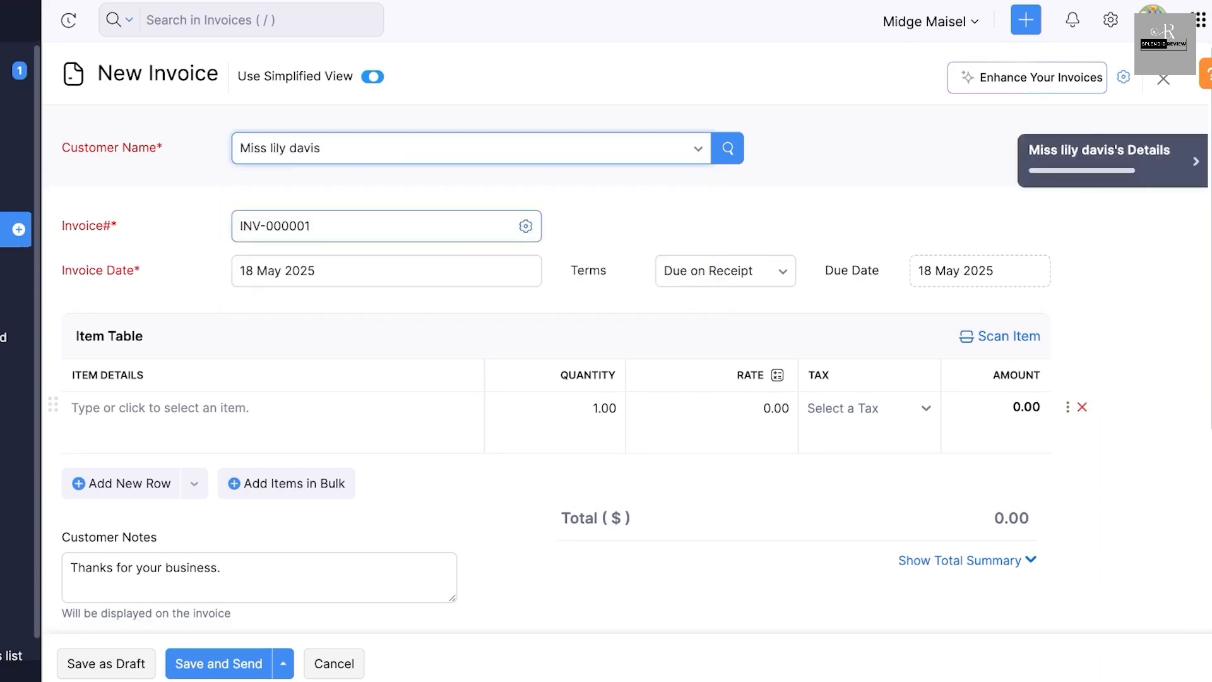
left_click(312, 239)
scroll(625, 341, "down", 1)
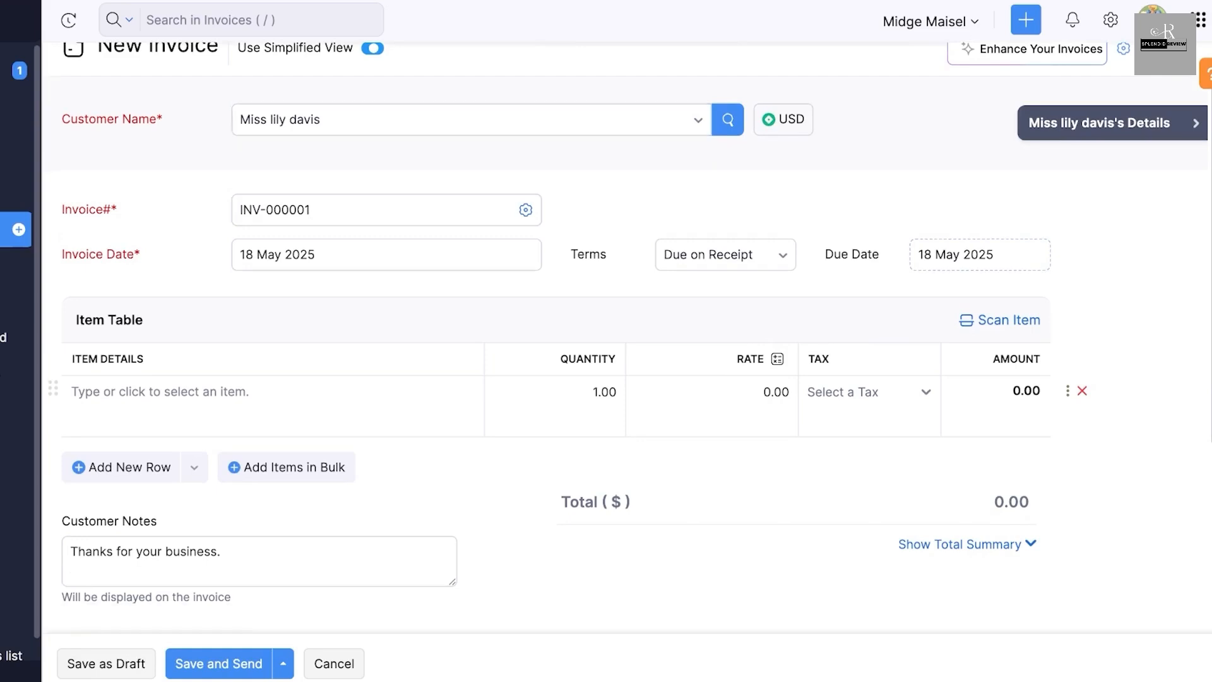
left_click(980, 254)
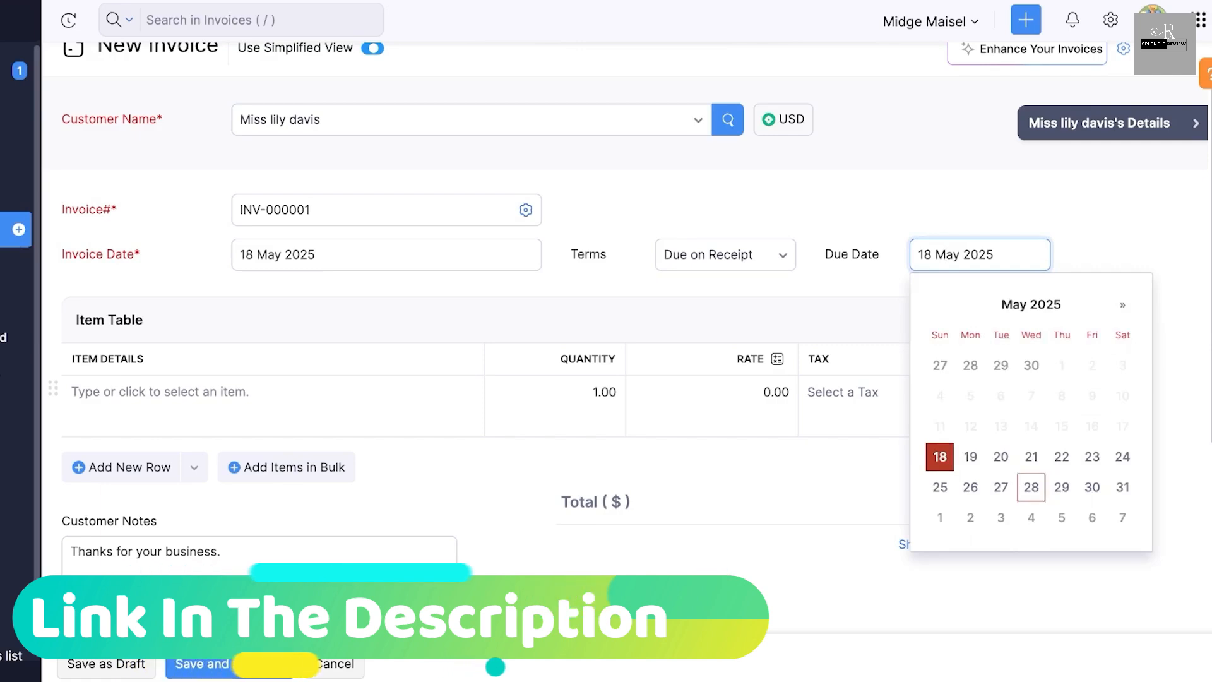
left_click(970, 518)
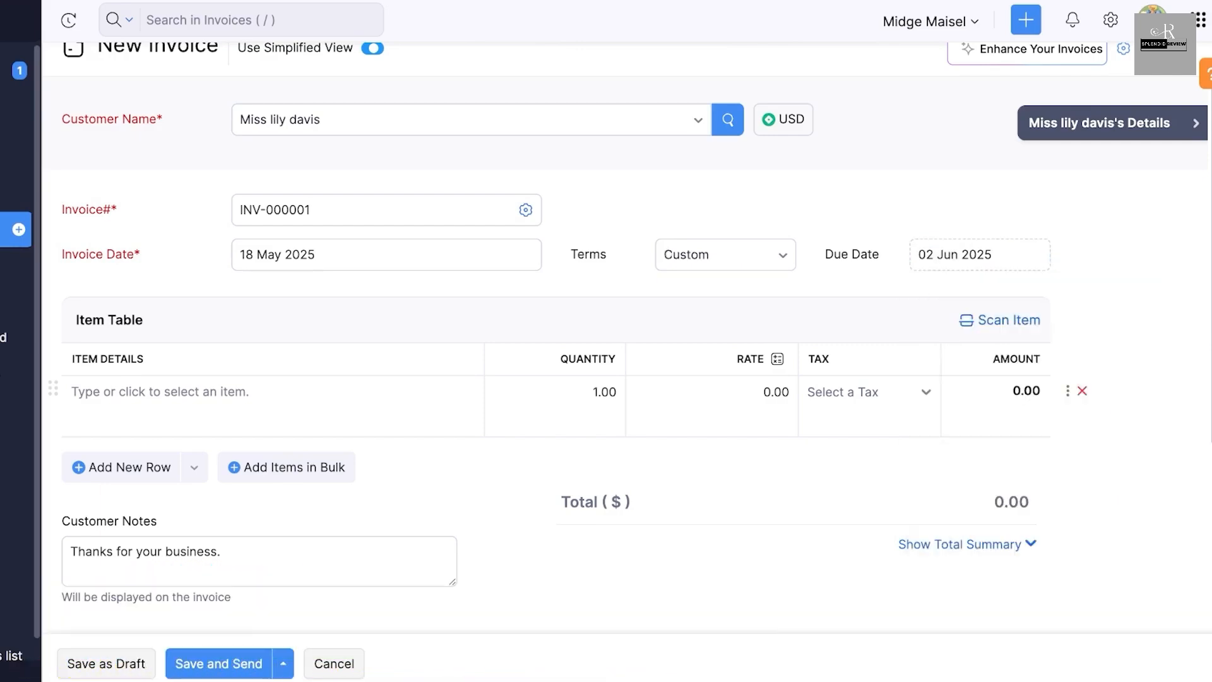
- Add the item 7 Star Ring to the invoice with a quantity of 300
left_click(214, 395)
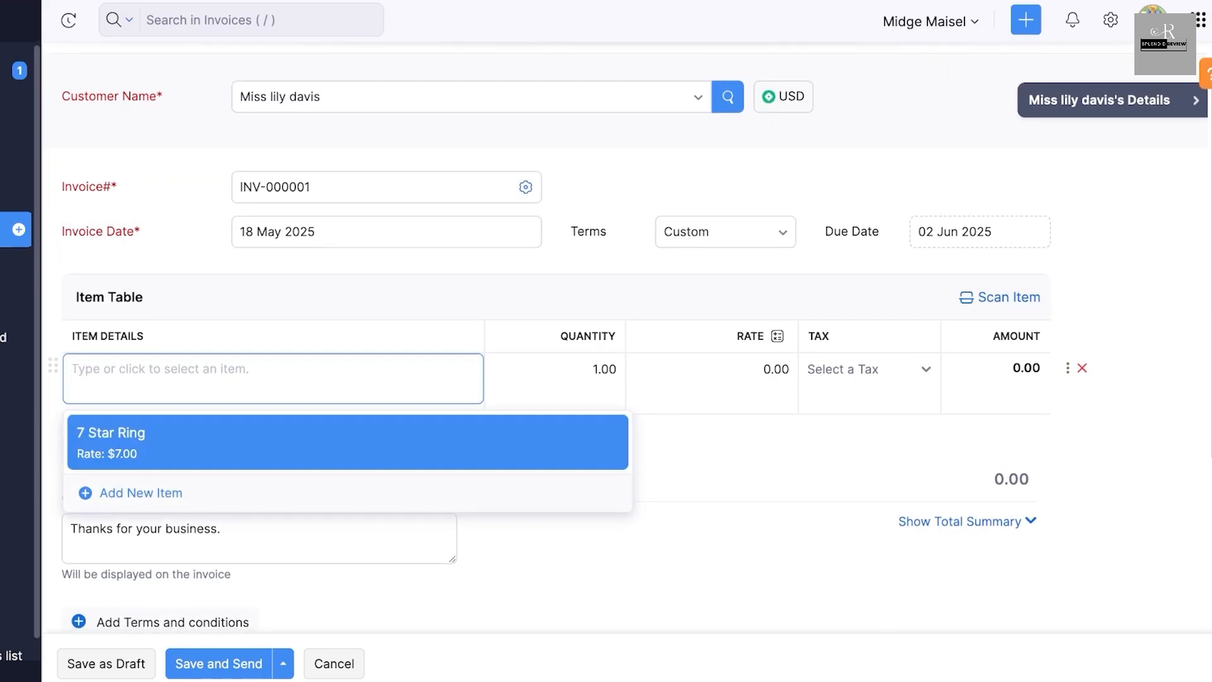
key("Return")
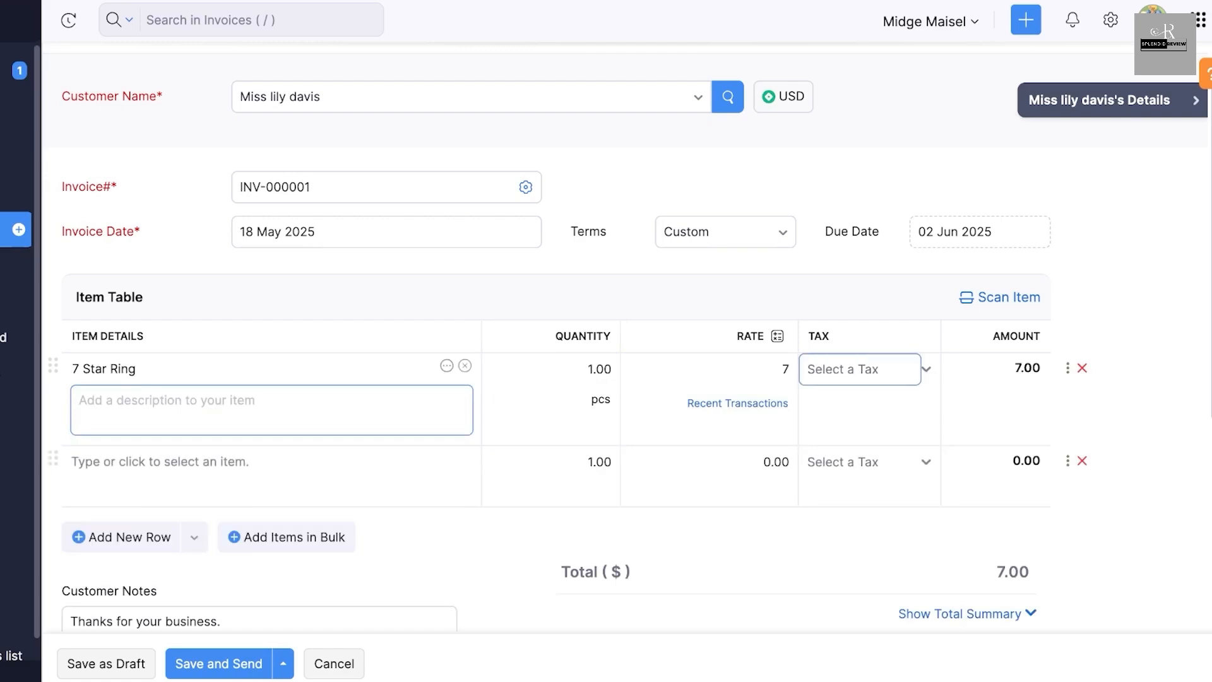
left_click(870, 370)
key("Escape")
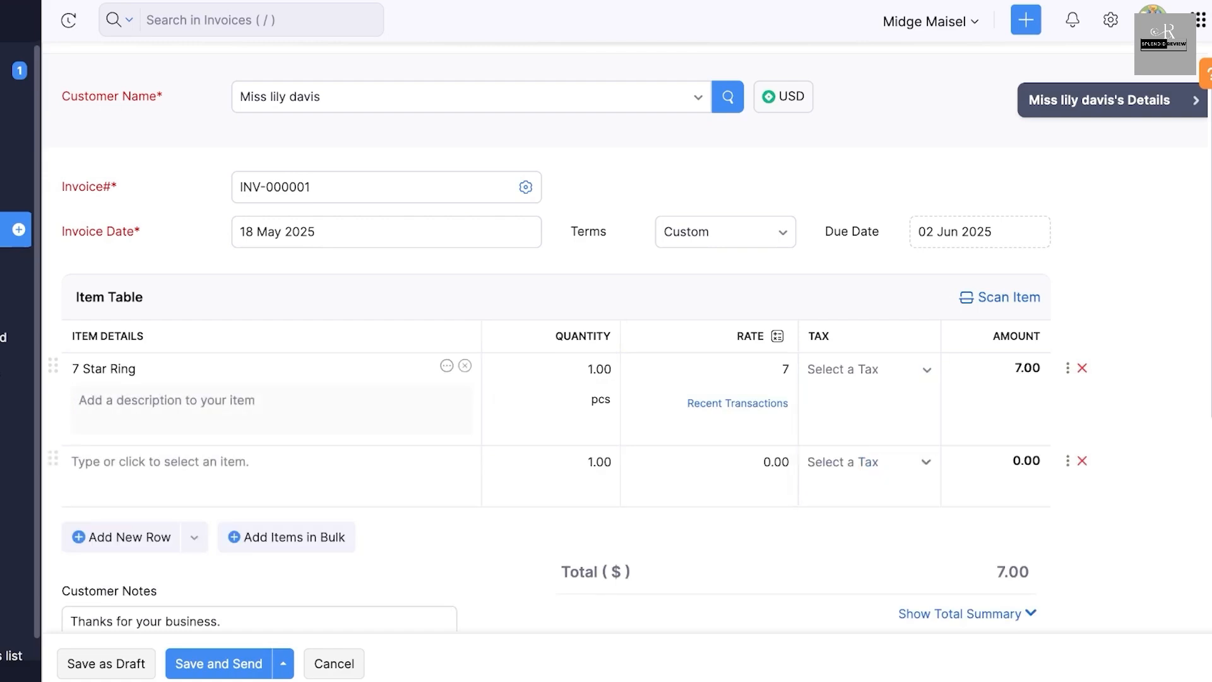
key("shift+Tab")
key("shift+Tab")
type("300")
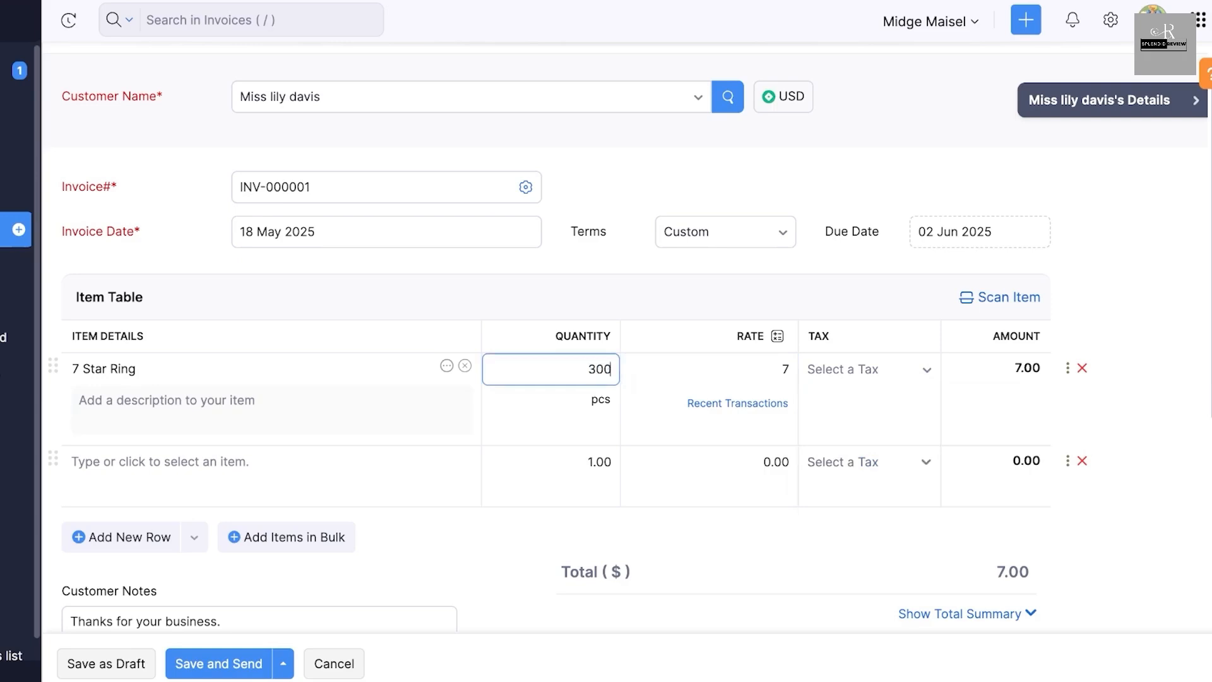
key("Tab")
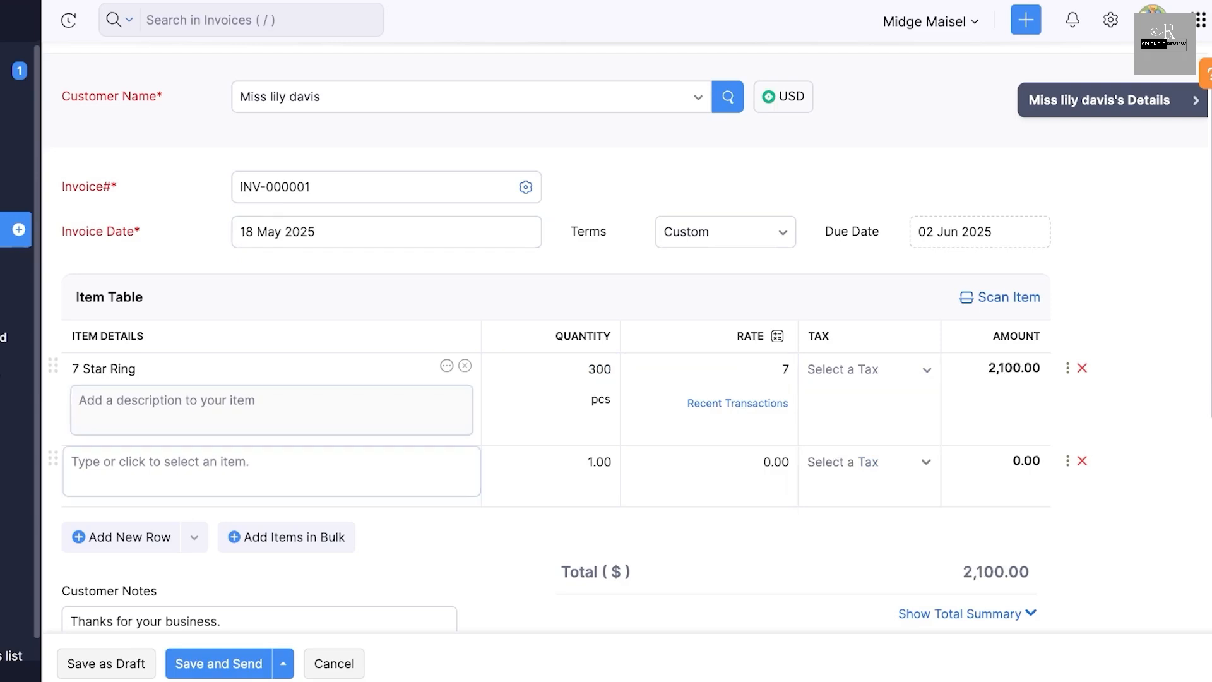
- Expand the invoice's total summary and examine the row header option and the discount type choices, keeping percent
scroll(556, 404, "down", 1)
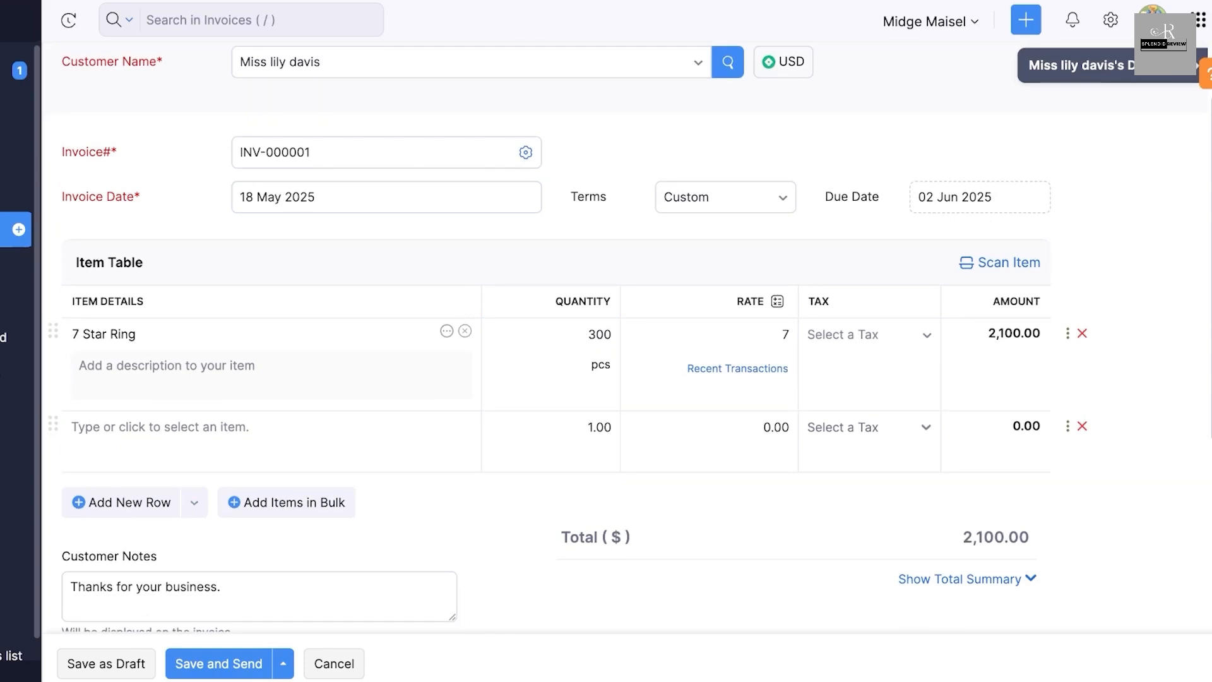
scroll(556, 379, "down", 1)
left_click(194, 478)
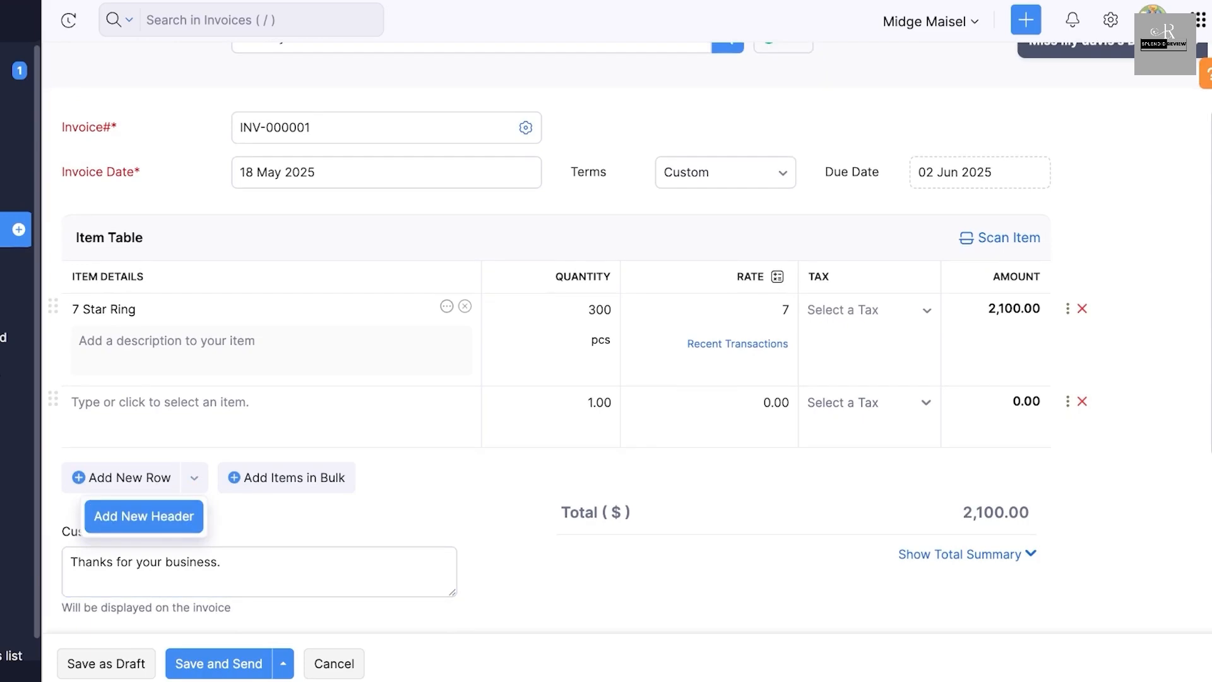
scroll(556, 341, "down", 5)
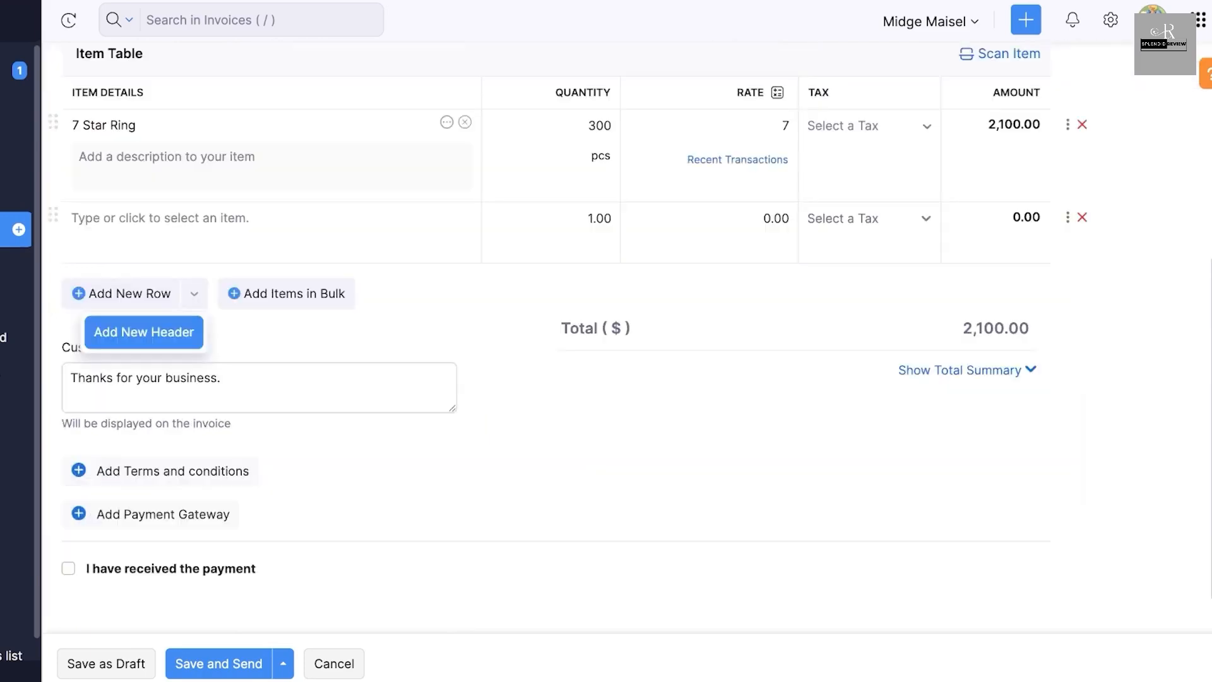
left_click(260, 281)
scroll(555, 341, "up", 1)
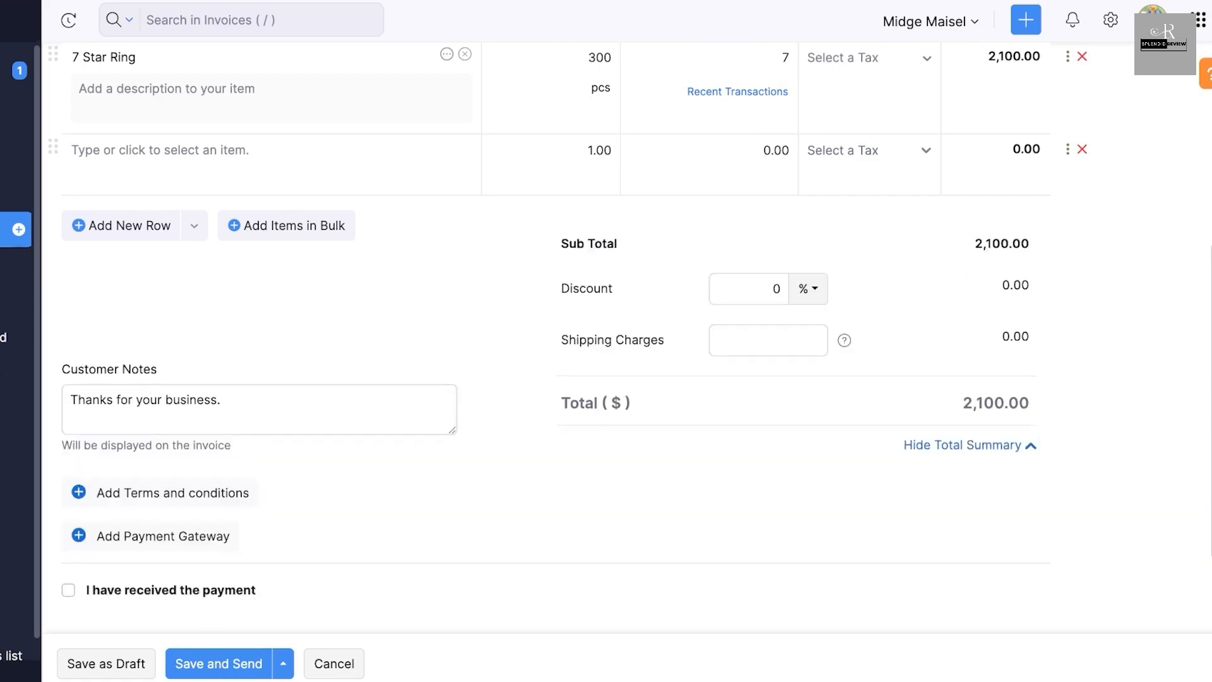
left_click(761, 289)
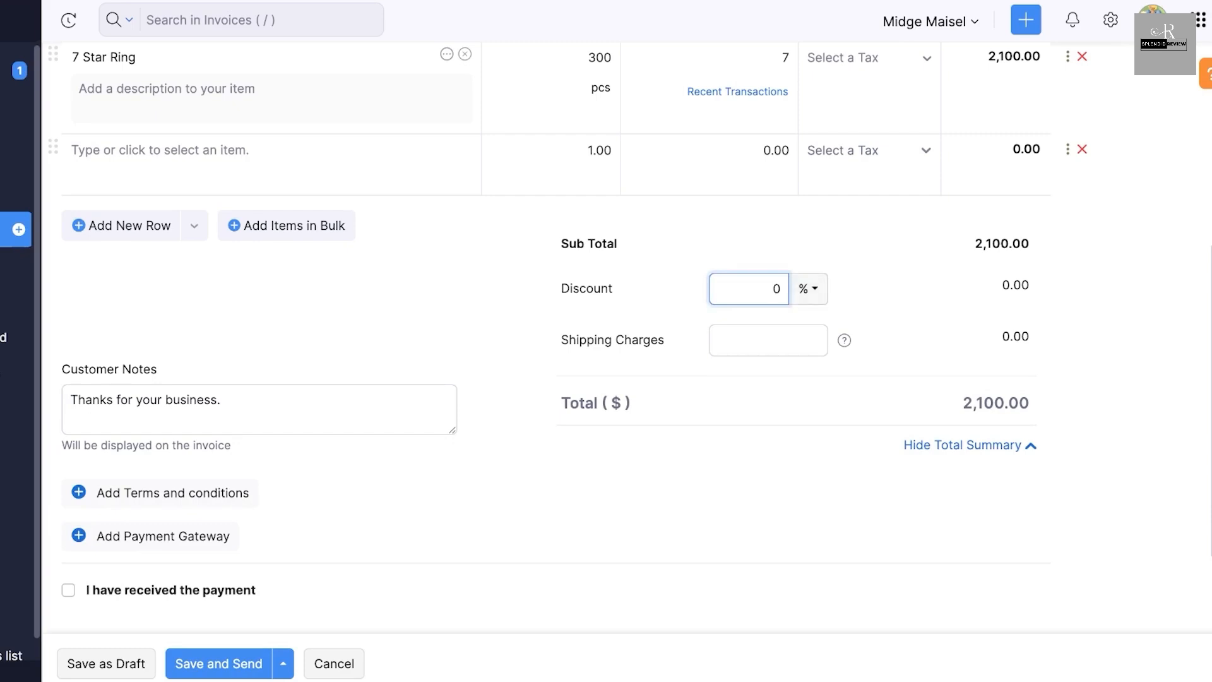
left_click(808, 289)
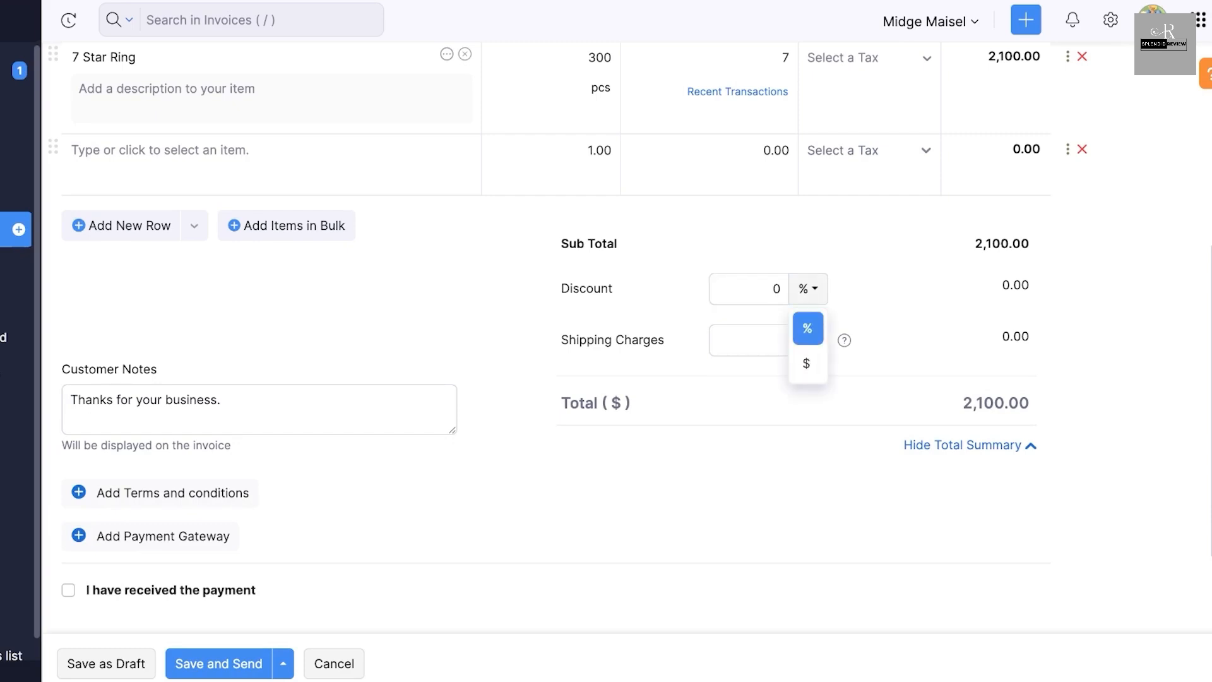
left_click(809, 328)
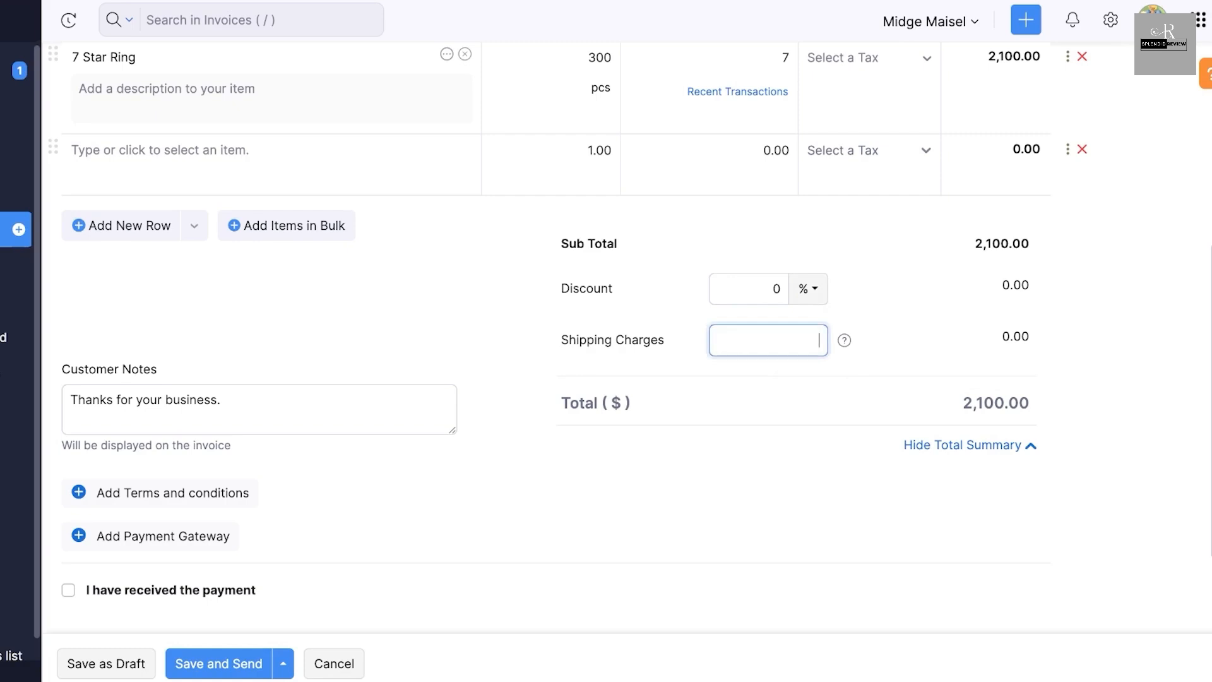
- View the payment gateways available for the invoice and close the list without choosing one
scroll(812, 339, "down", 2)
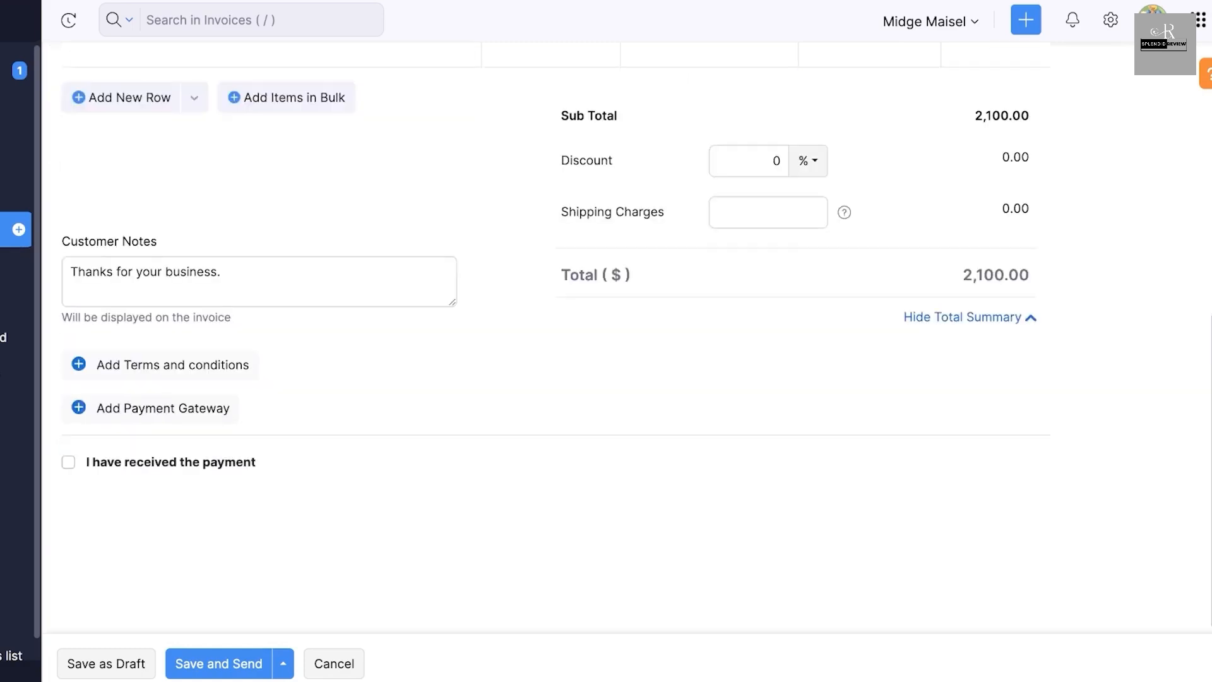
left_click(150, 409)
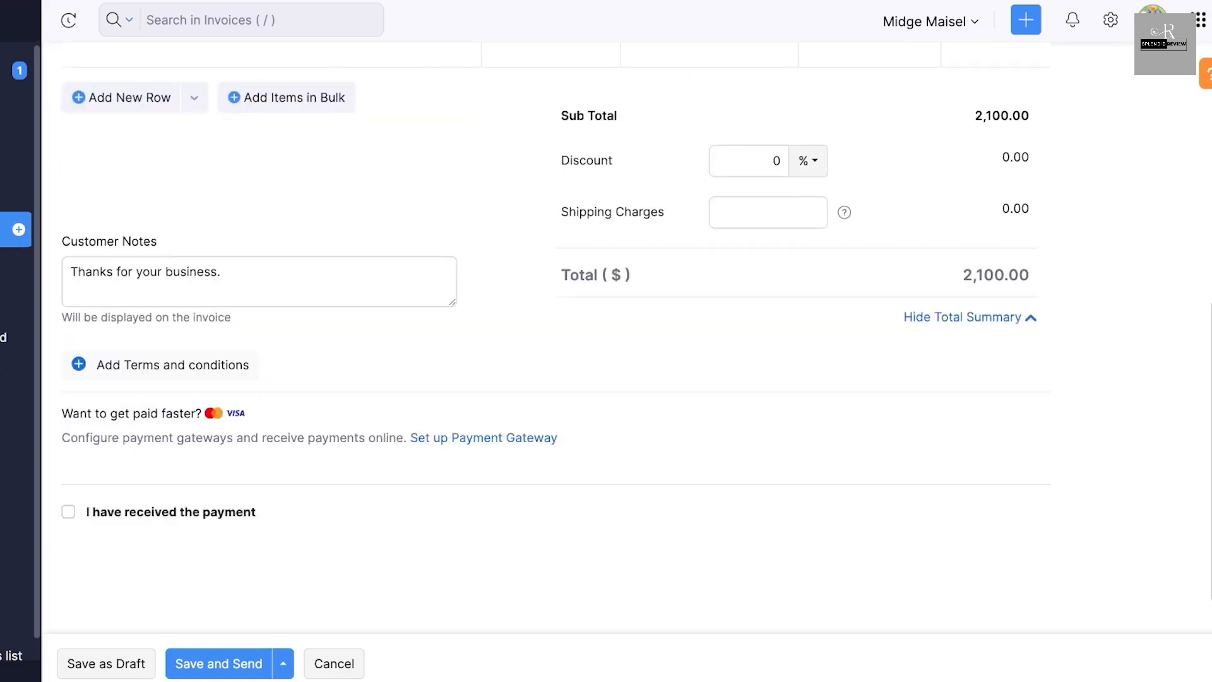
left_click(484, 438)
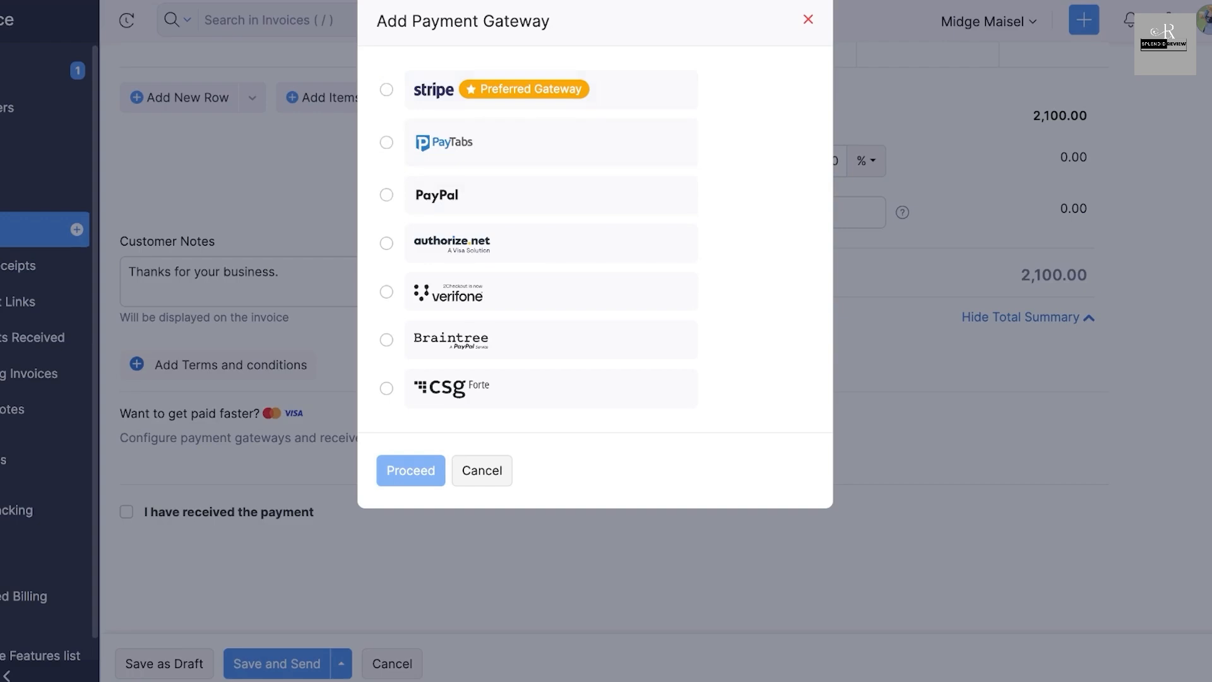
left_click(482, 470)
- Mark the invoice's payment as received and save the invoice
left_click(127, 511)
scroll(126, 512, "down", 1)
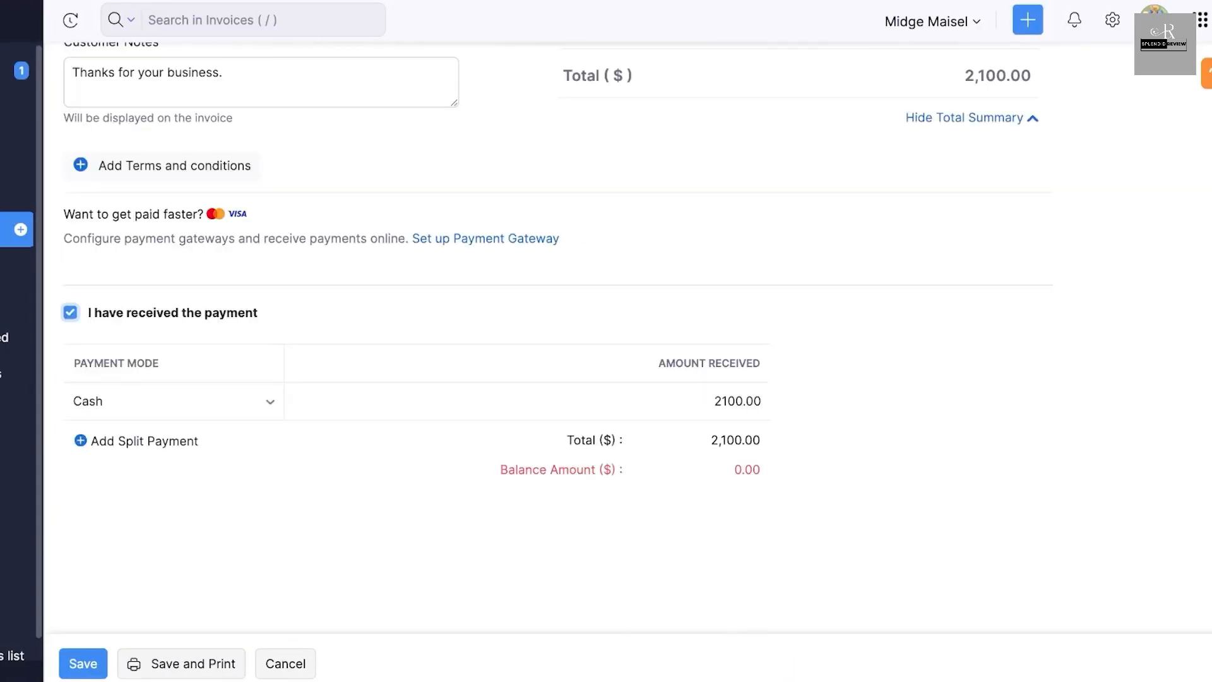
left_click(84, 664)
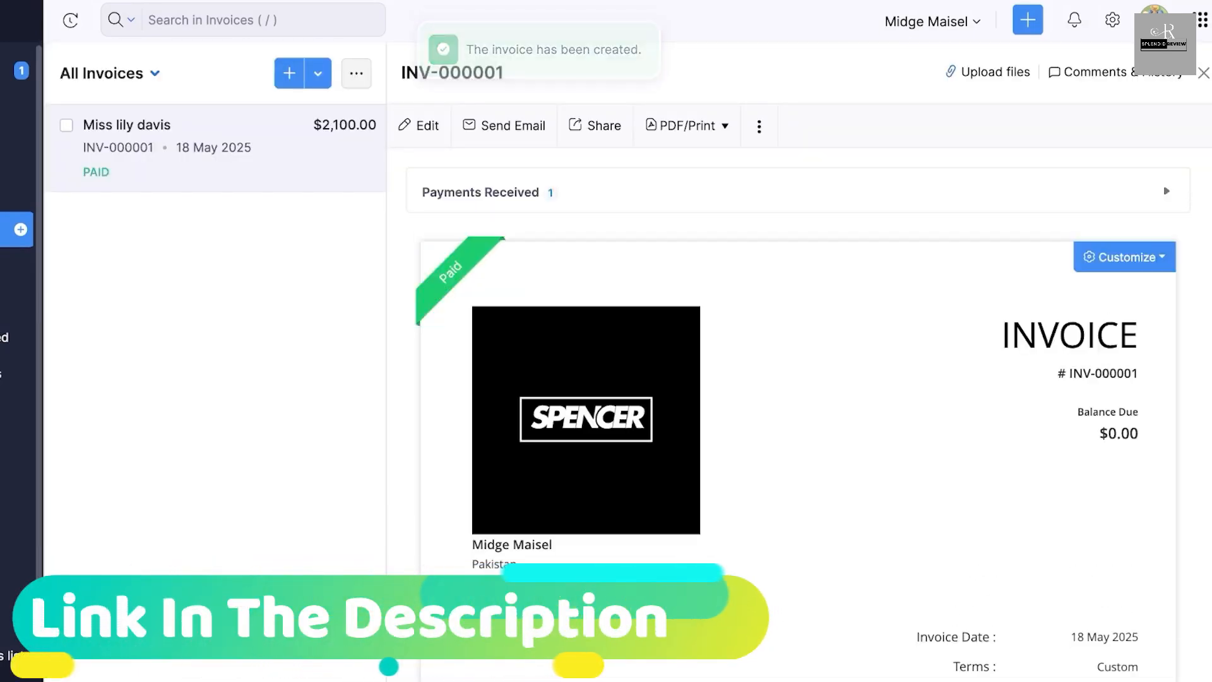
- Review the saved invoice document from header to totals, and look at the Quotes page
scroll(795, 410, "down", 8)
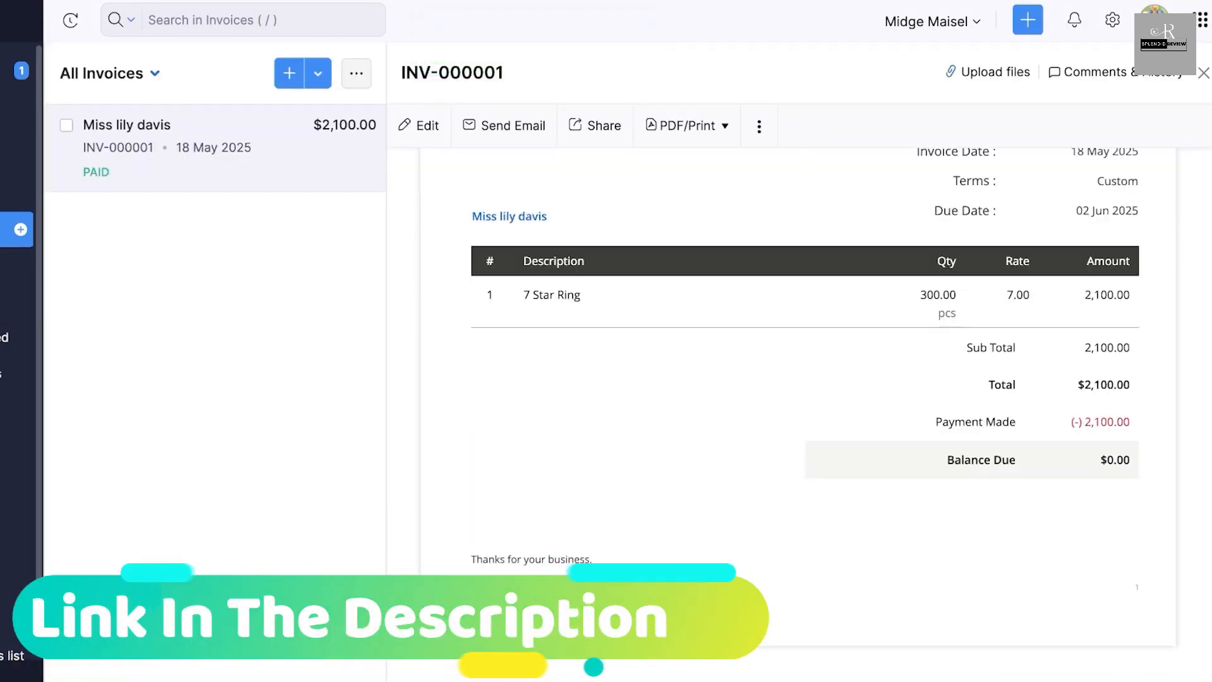
scroll(795, 411, "up", 6)
scroll(796, 410, "down", 3)
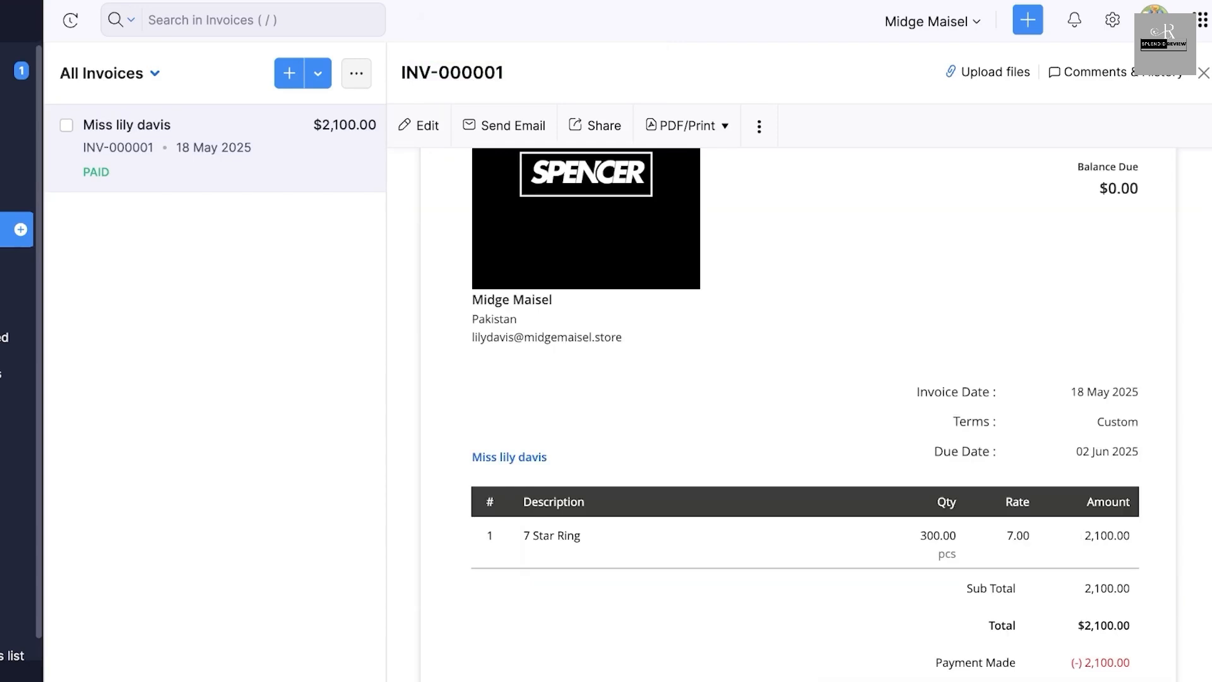
scroll(796, 411, "up", 4)
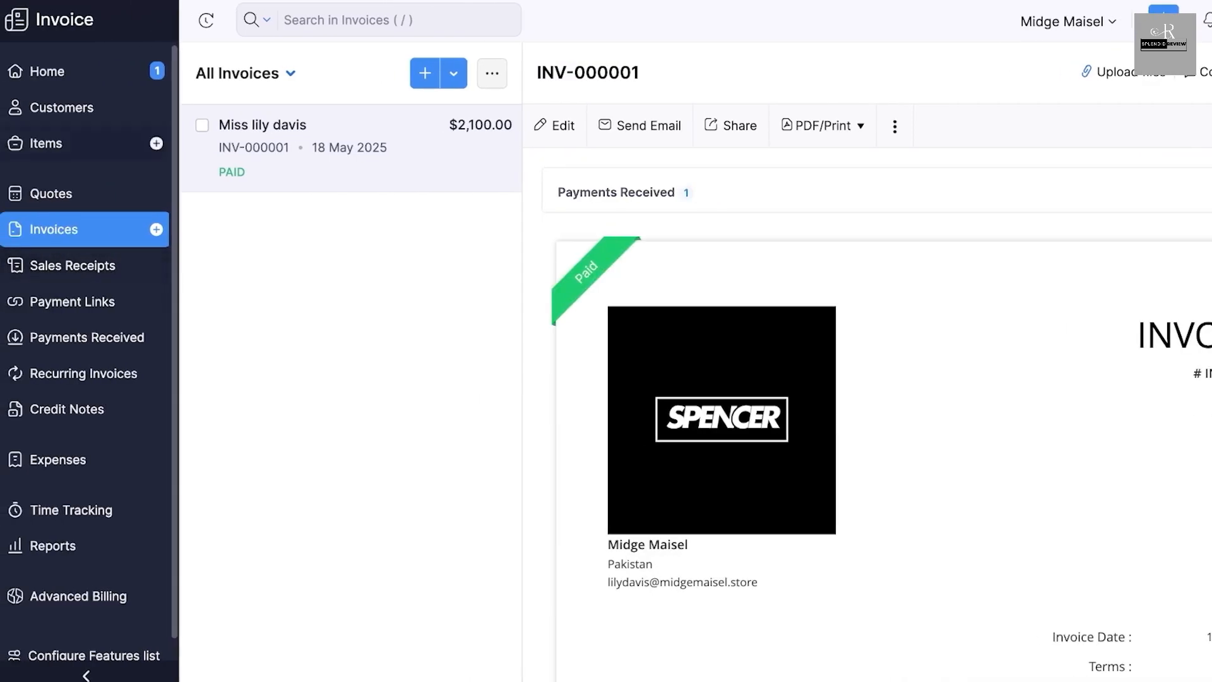
left_click(51, 194)
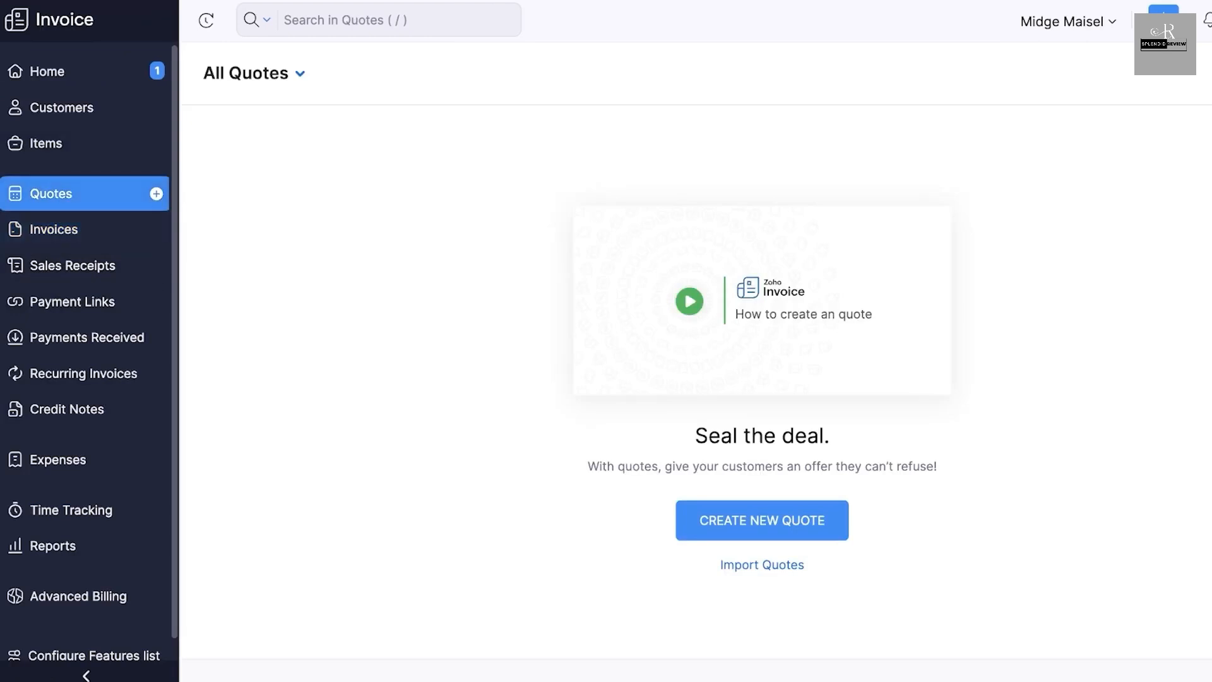
- Start a new sales receipt and enter the customer's first name as the customer name
left_click(72, 265)
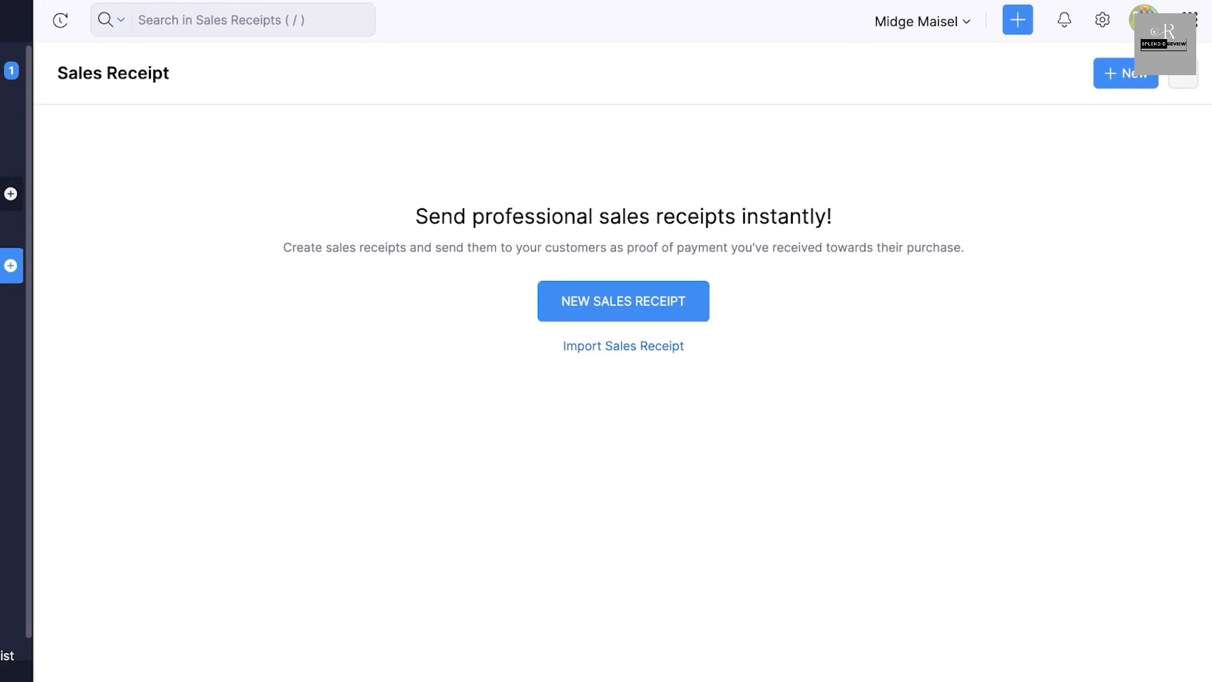
left_click(1126, 74)
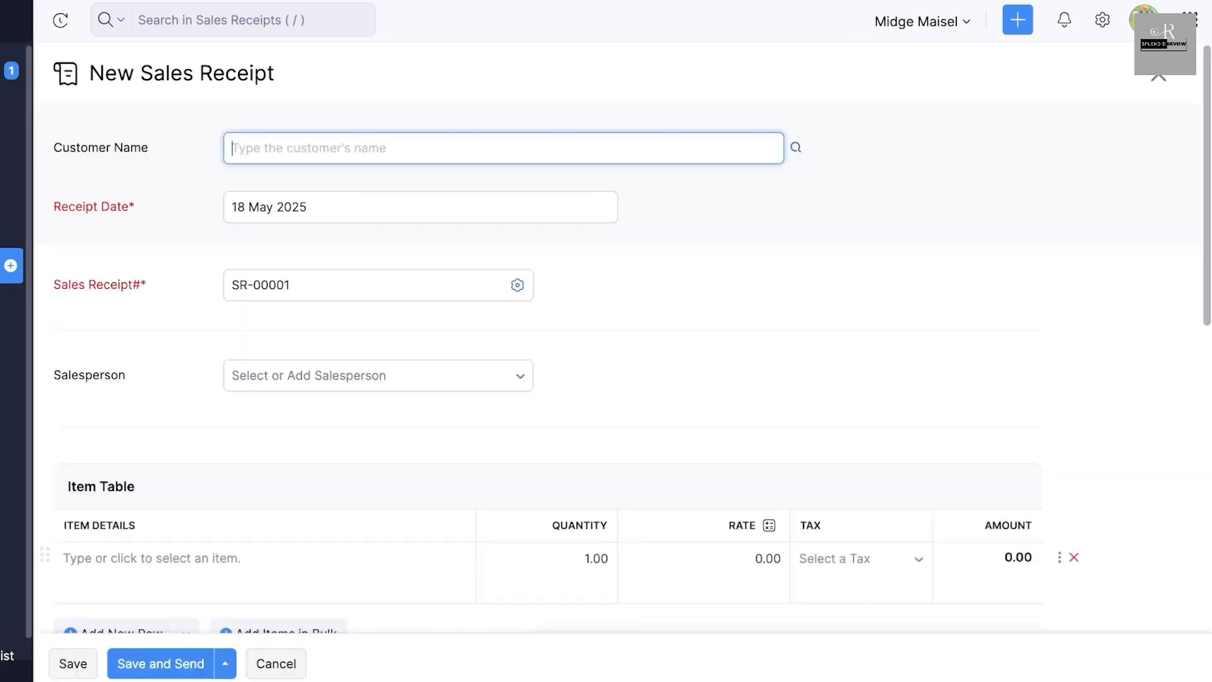
type("D")
key("BackSpace")
type("An")
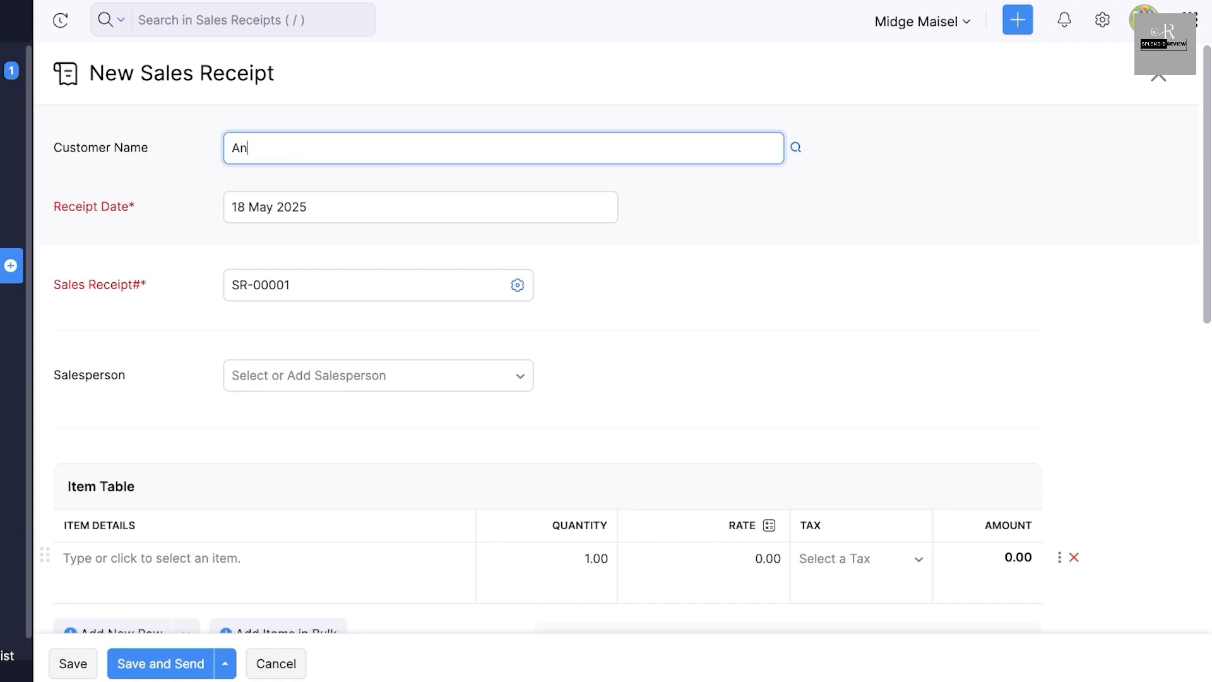
type("drea")
- Check the salesperson choices on the sales receipt, leave the field empty and go to the item table
scroll(379, 328, "down", 1)
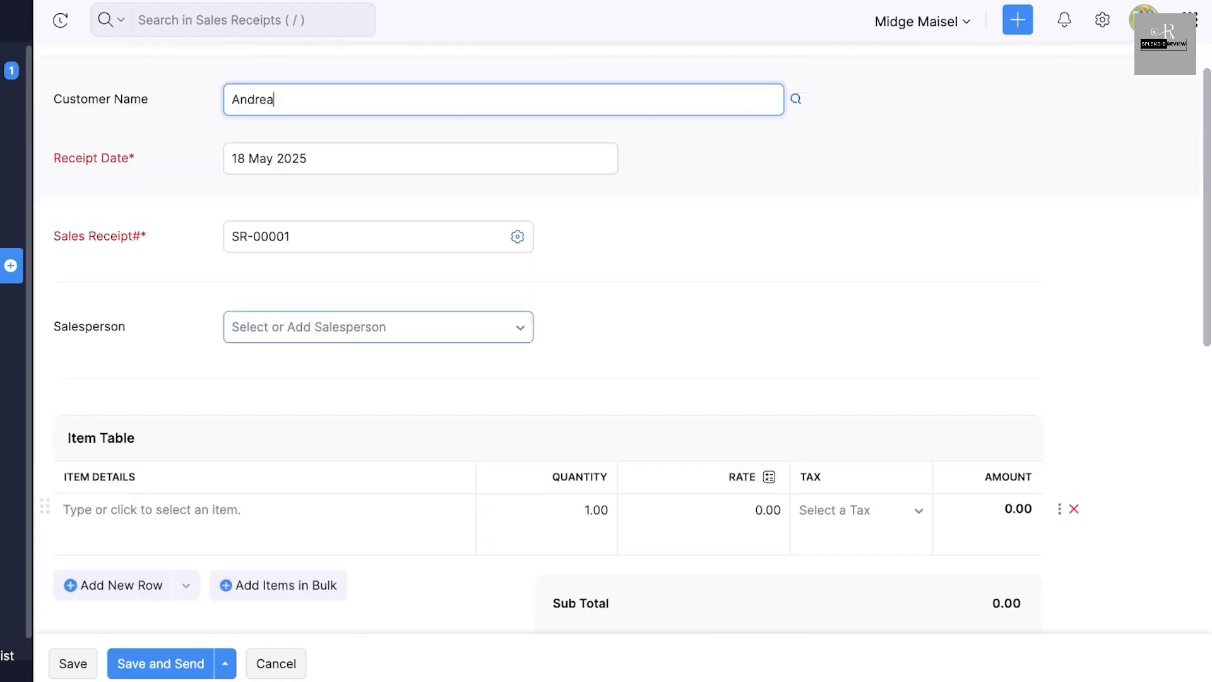
left_click(379, 327)
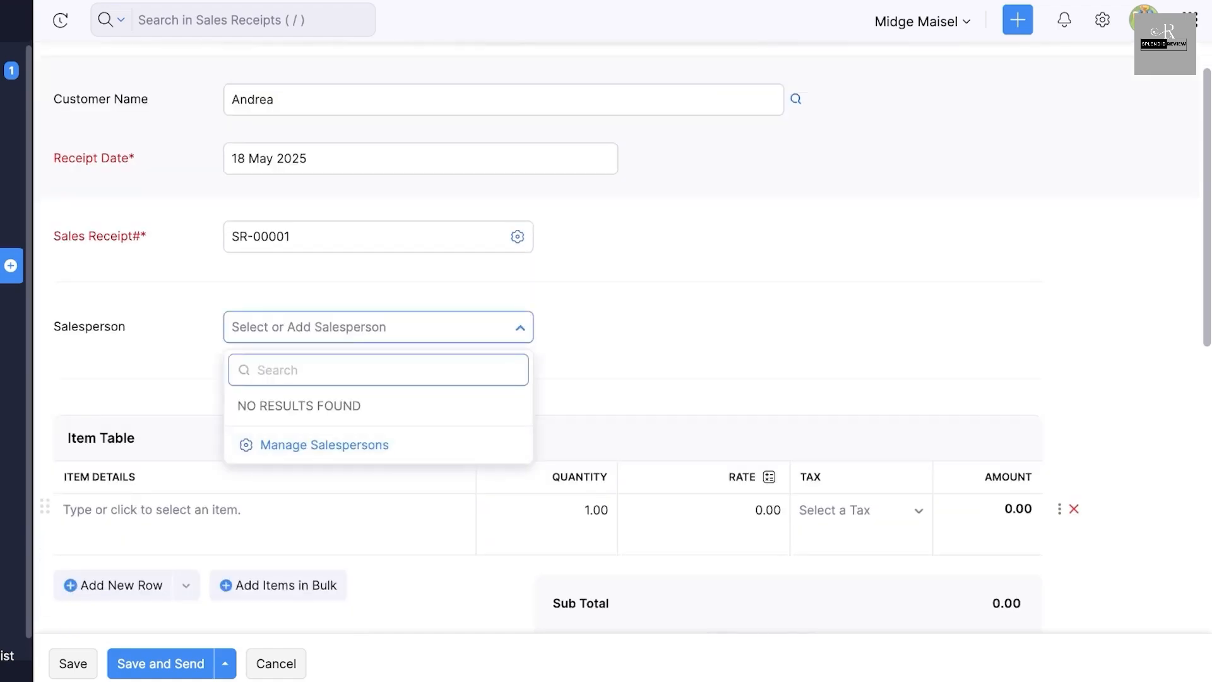
scroll(378, 327, "down", 1)
key("Escape")
scroll(379, 327, "down", 1)
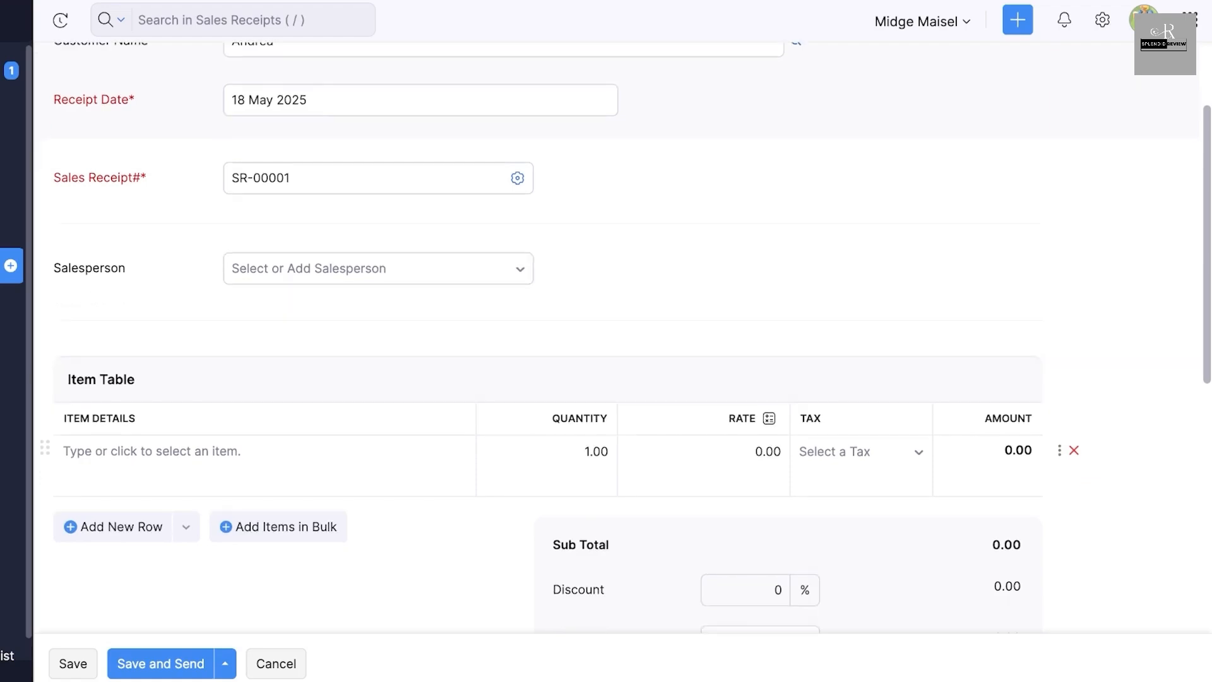
- Add the 7 Star Ring item to the sales receipt and check the sections down to the payment details
scroll(265, 320, "down", 2)
left_click(266, 320)
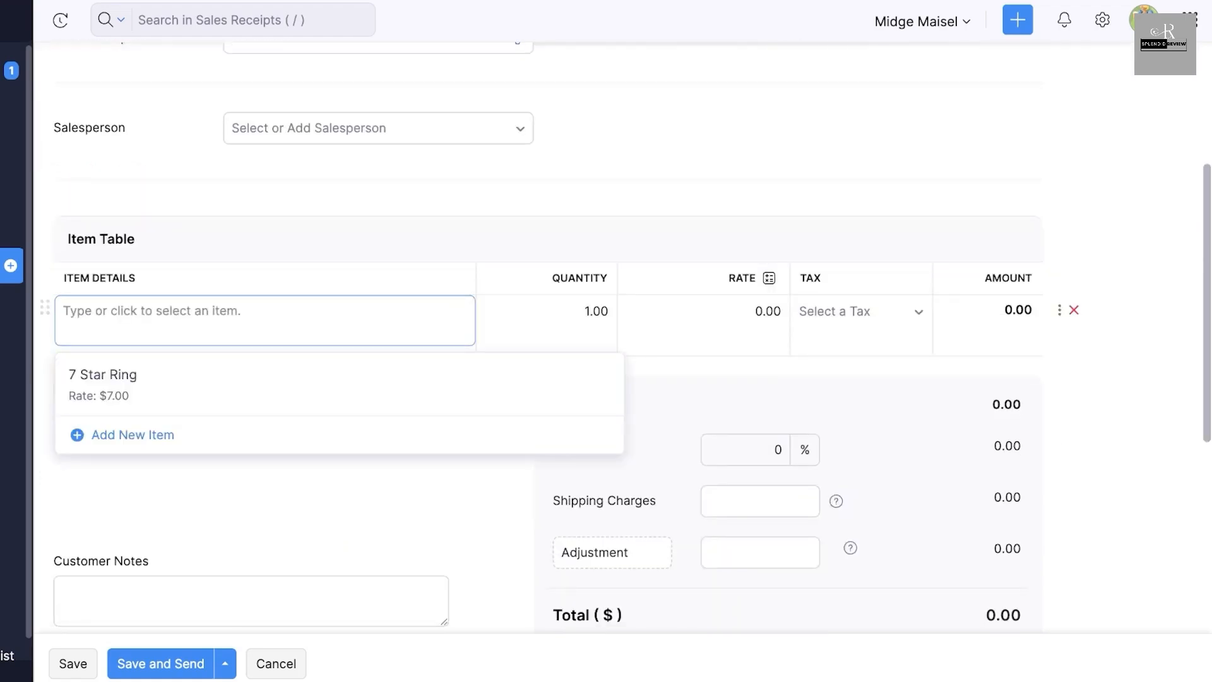
left_click(265, 384)
scroll(265, 384, "down", 5)
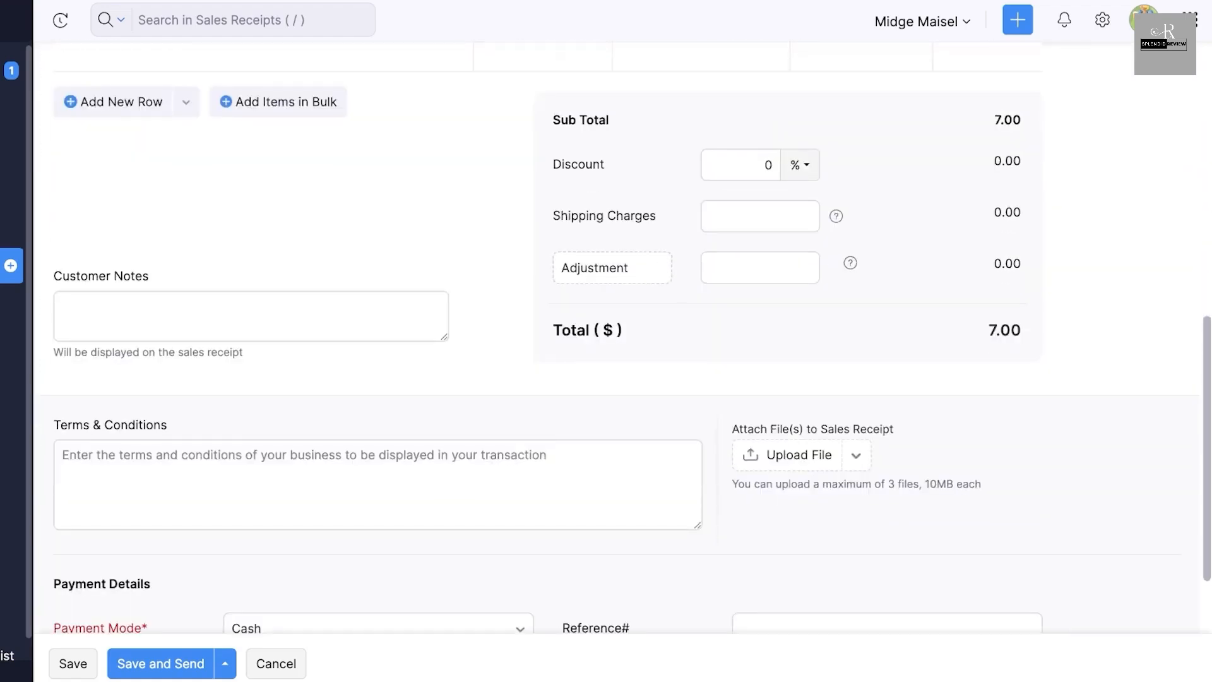
scroll(612, 268, "down", 2)
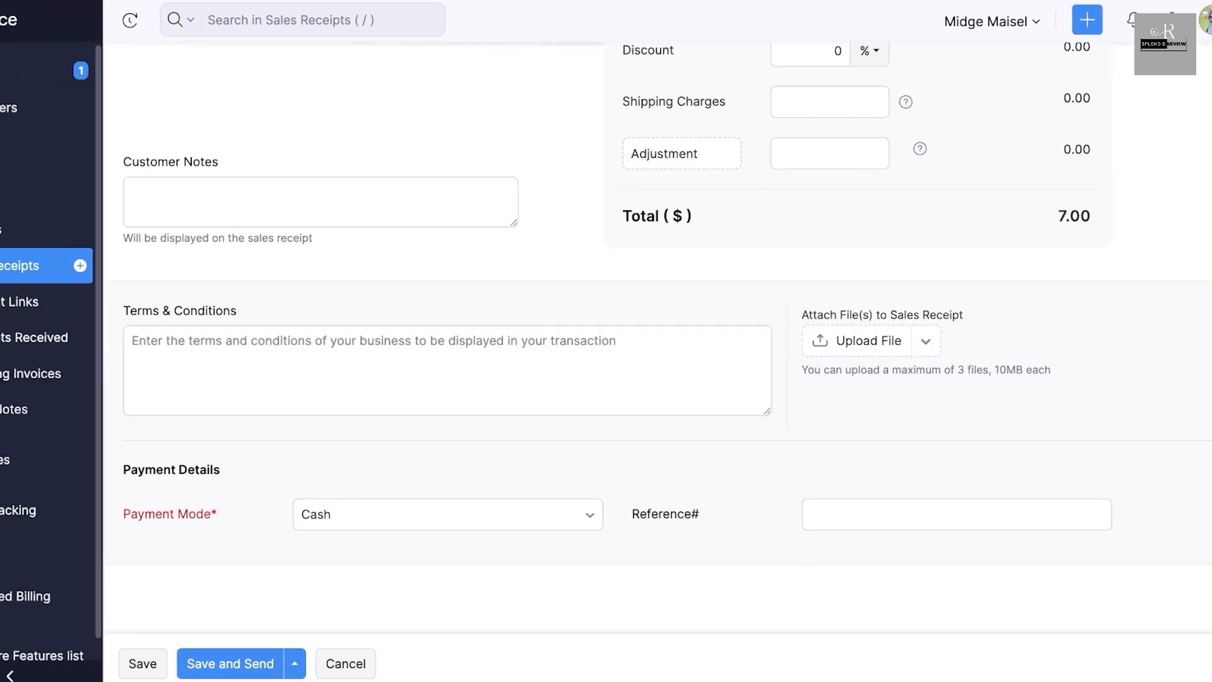
- Go to Payment Links, discarding the unsaved sales receipt
left_click(88, 302)
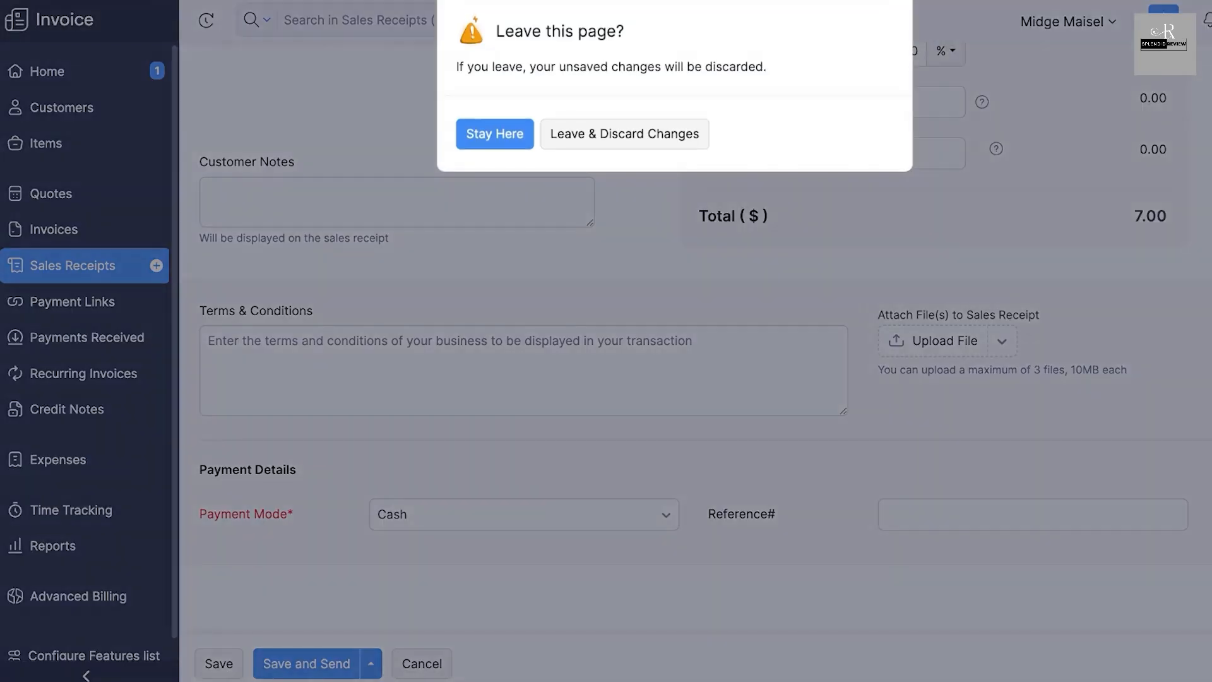
left_click(625, 134)
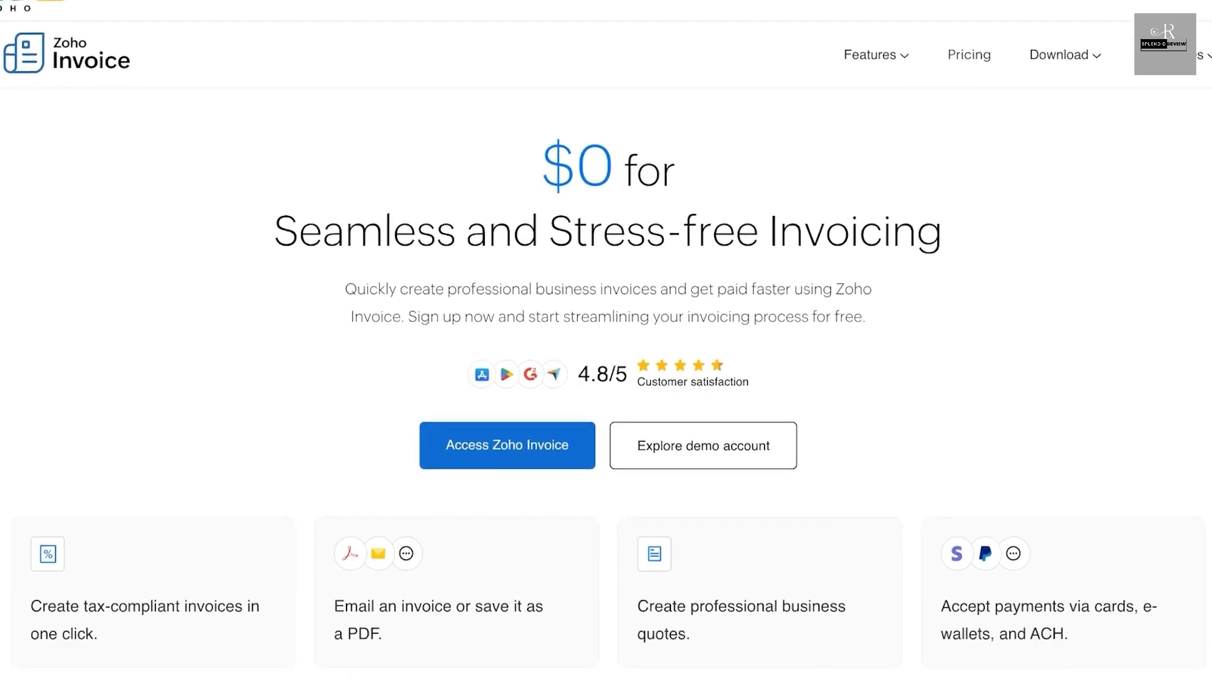
- Look through the Zoho Invoice pricing page from the feature overview to the frequently asked questions, return to its start and reload it
scroll(606, 341, "down", 10)
scroll(607, 341, "down", 10)
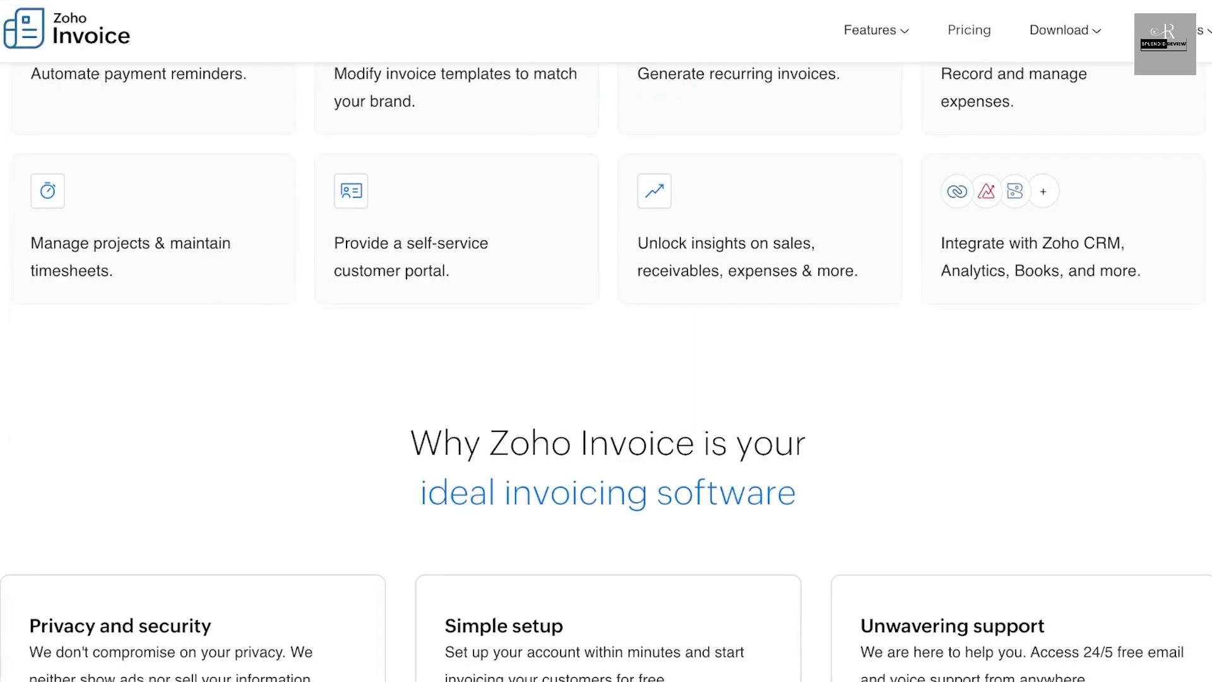
scroll(606, 341, "up", 20)
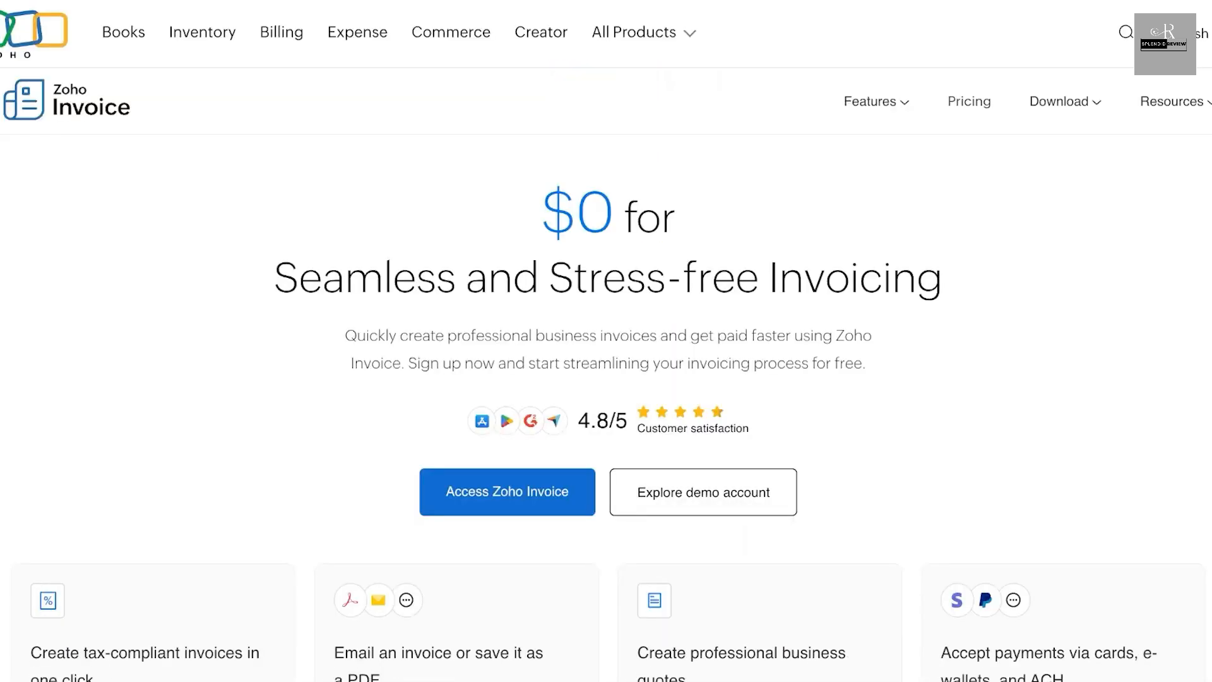
scroll(607, 341, "down", 10)
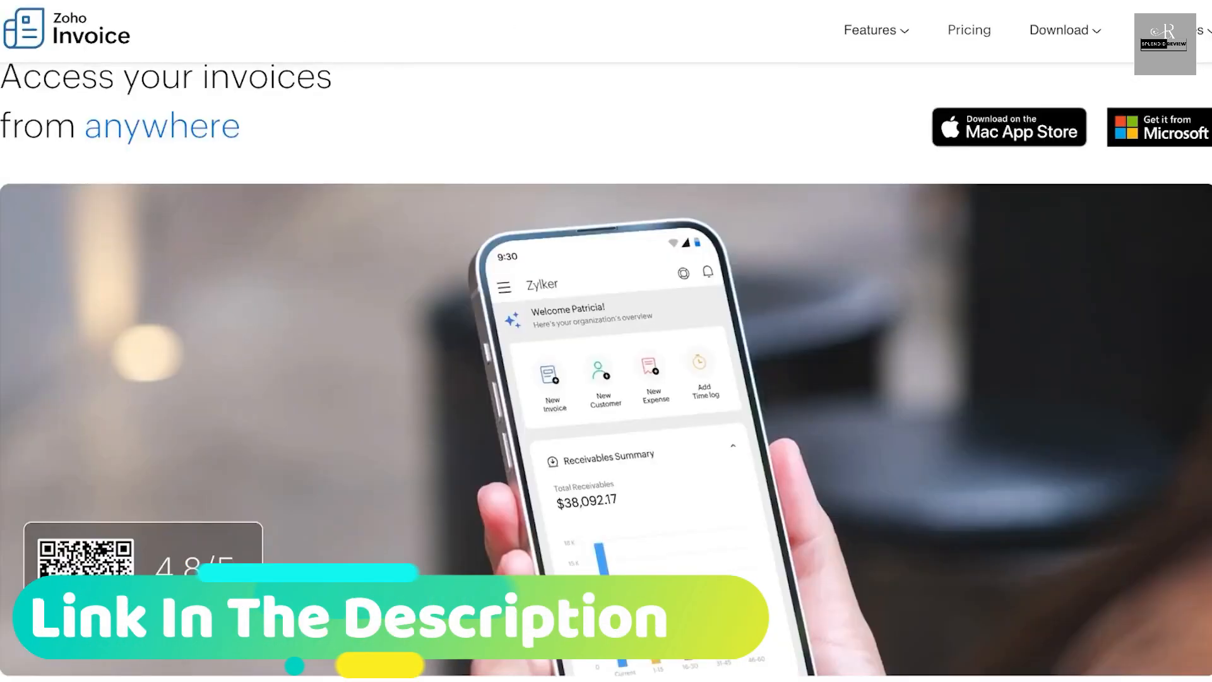
scroll(607, 341, "down", 15)
scroll(606, 341, "up", 6)
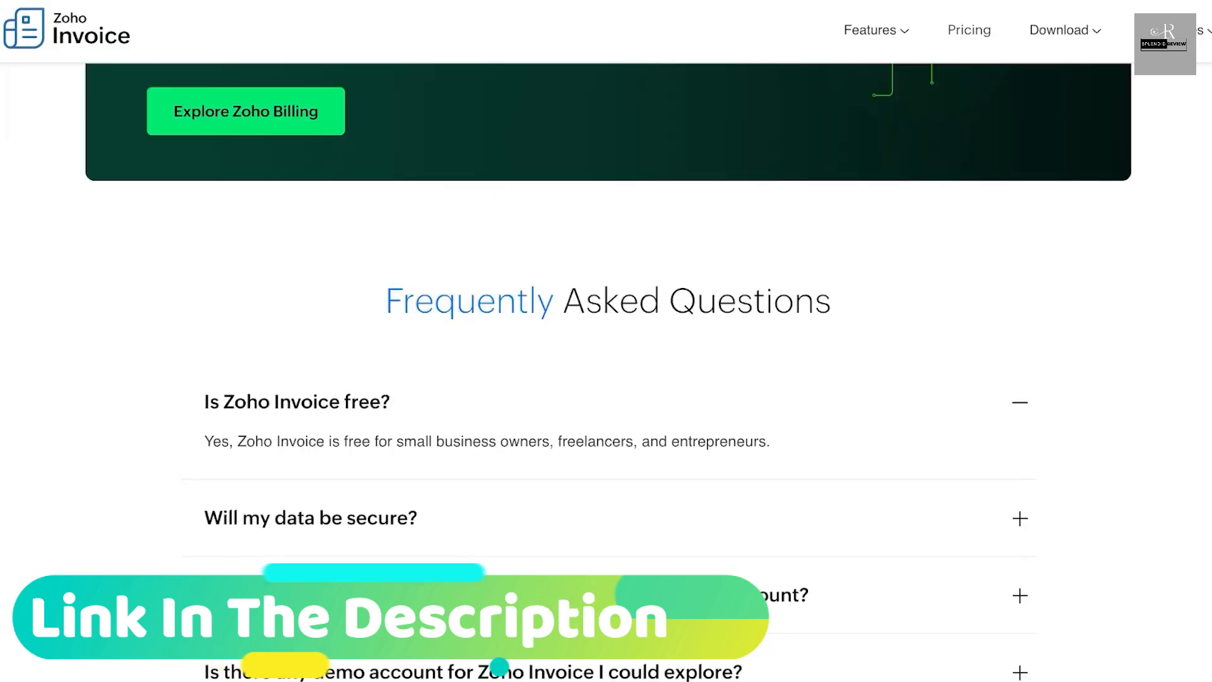
scroll(606, 341, "up", 15)
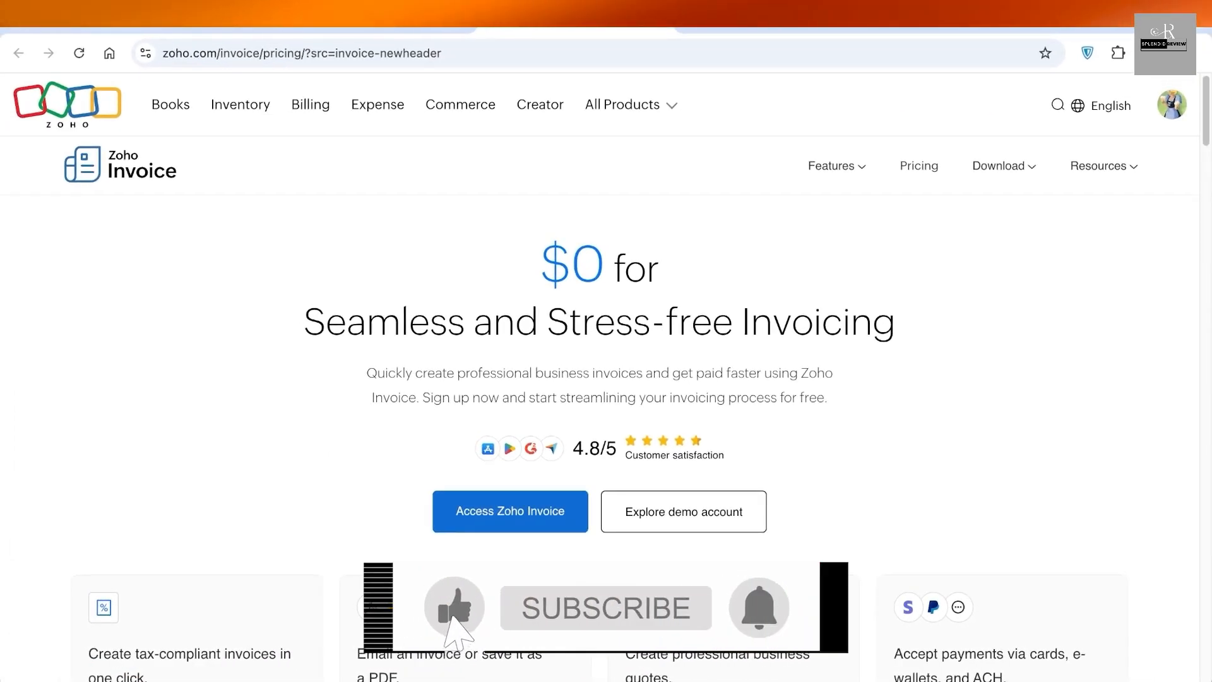
key("super+r")
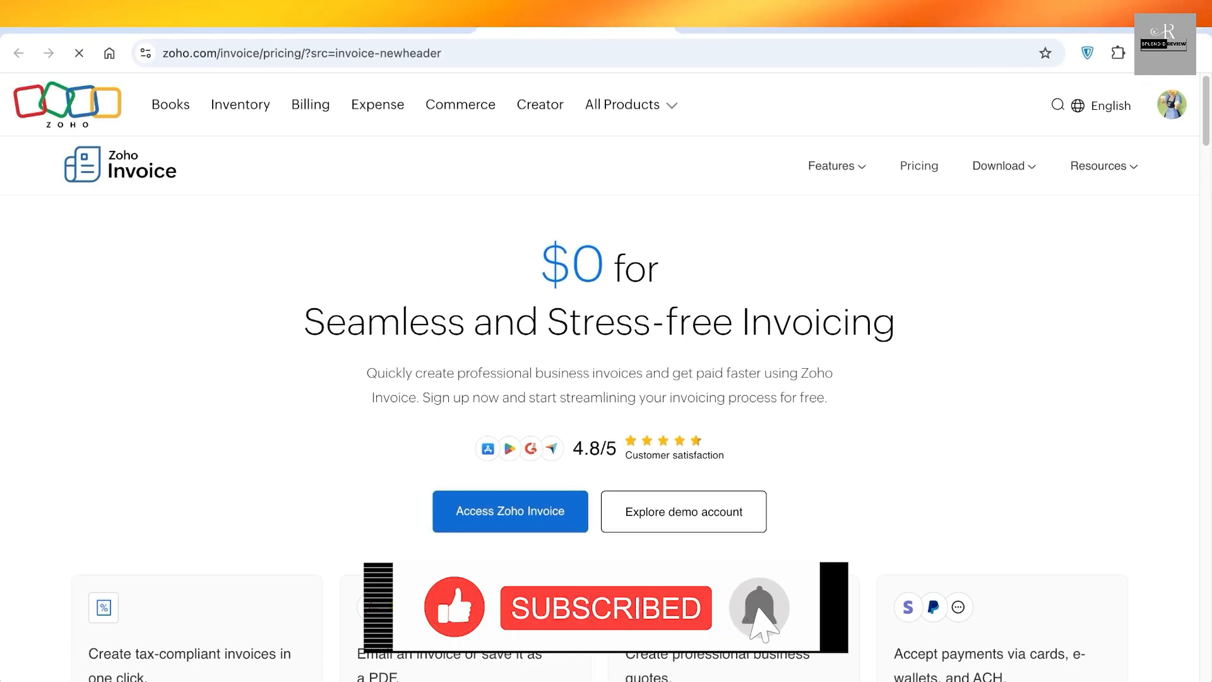